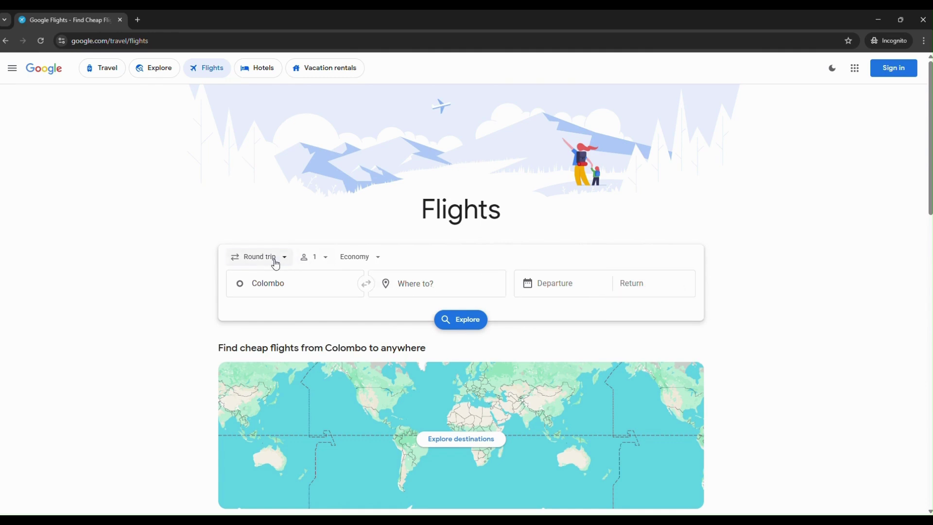
Step: Select Round trip as the trip type for the flight search
left_click(274, 265)
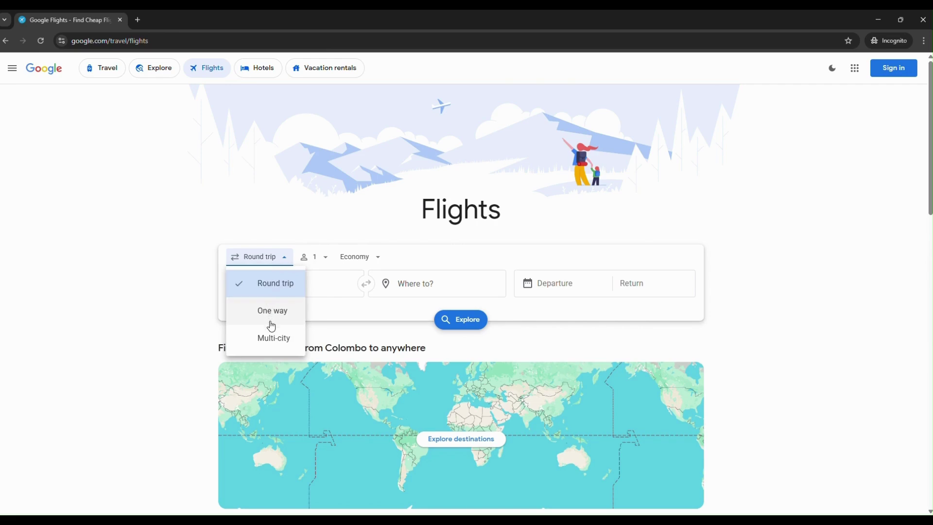
left_click(271, 287)
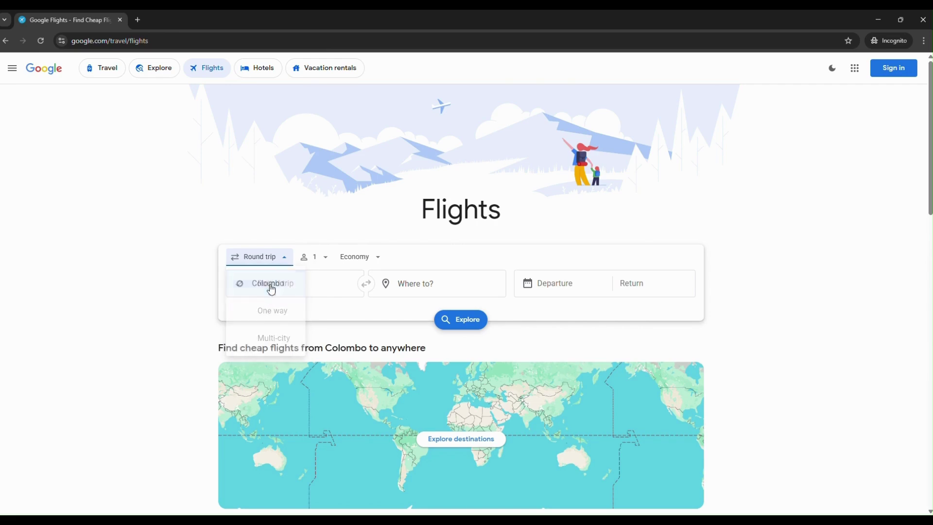
Step: Try adjusting the adult and child passenger counts, ending with one adult and no children
left_click(305, 257)
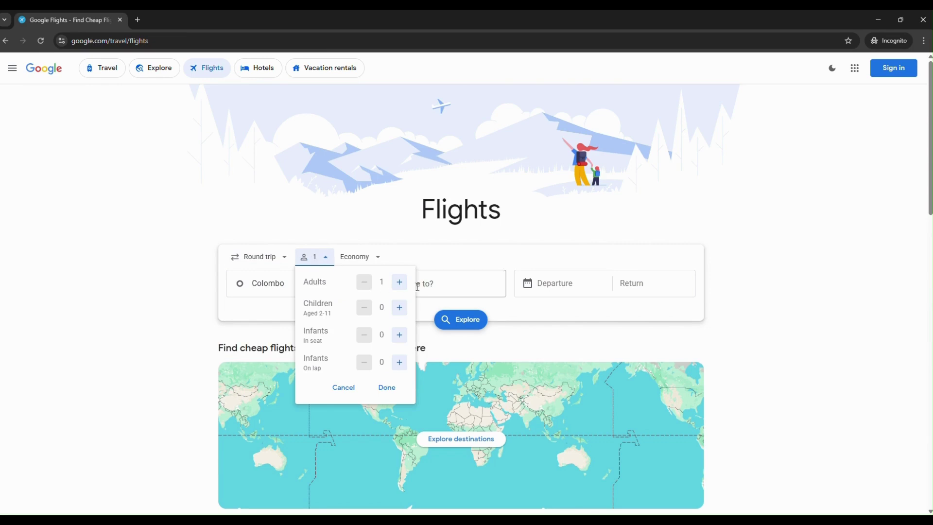
left_click(399, 284)
left_click(400, 308)
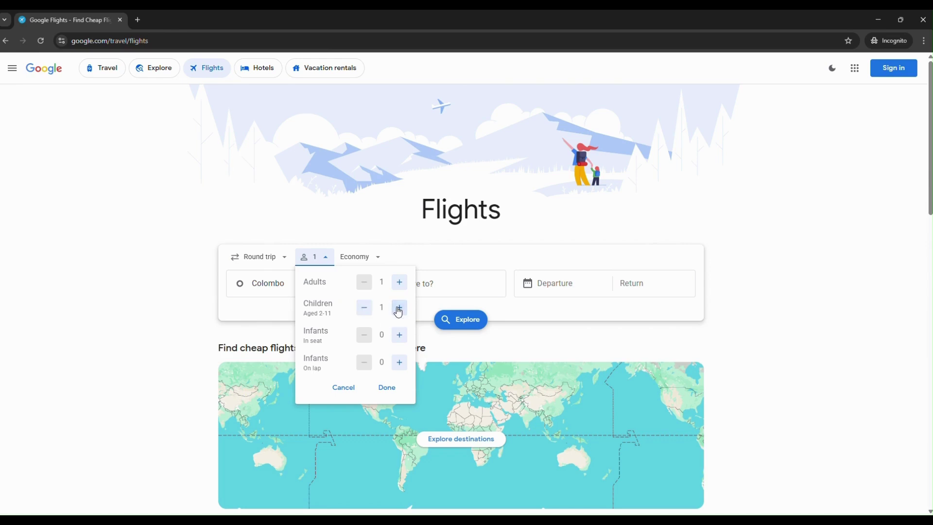
left_click(363, 309)
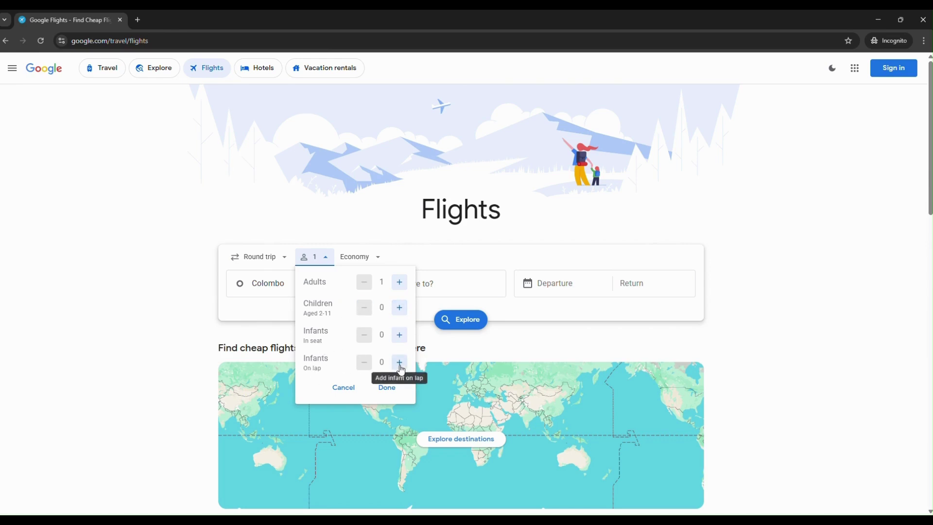
left_click(398, 283)
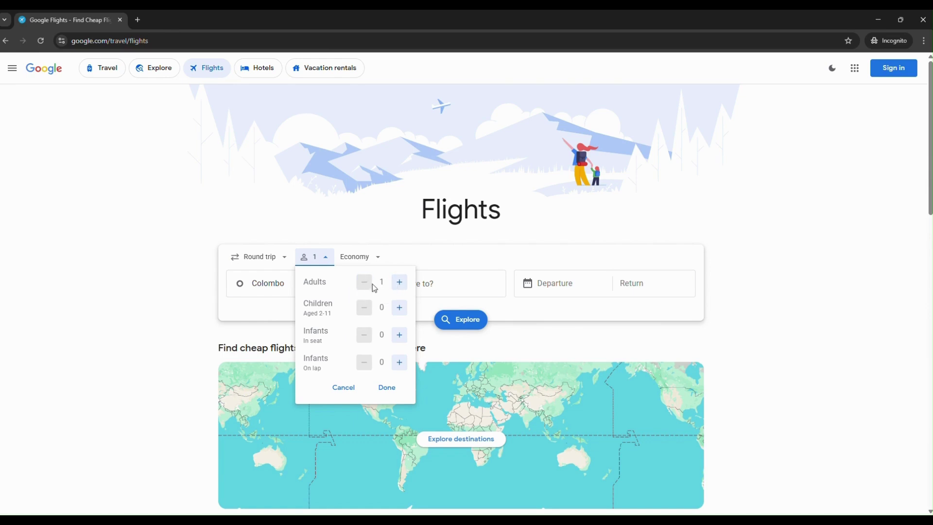
left_click(407, 252)
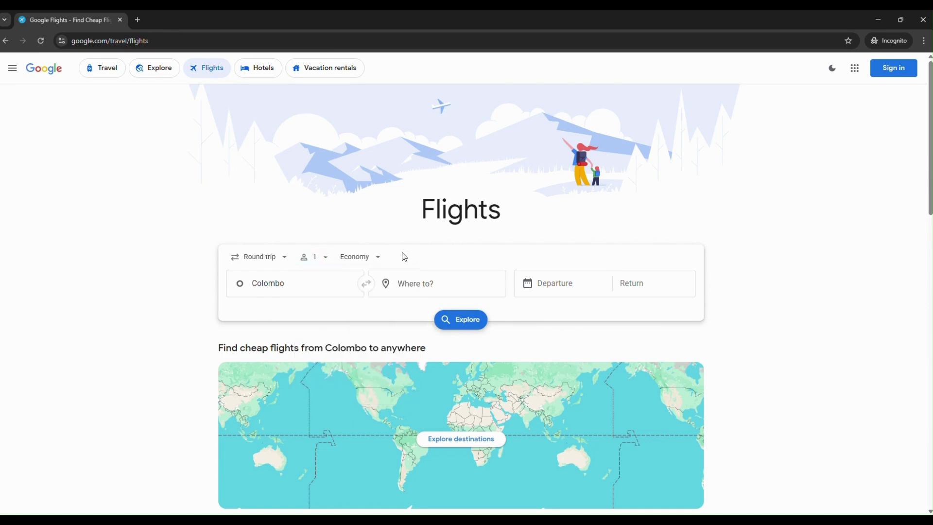
Step: Select Economy as the cabin class for the flight search
left_click(375, 259)
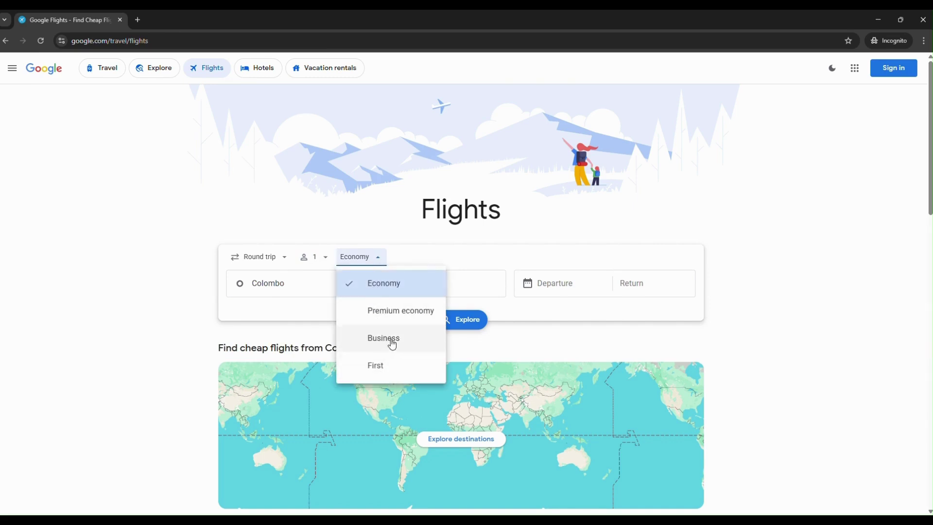
left_click(396, 291)
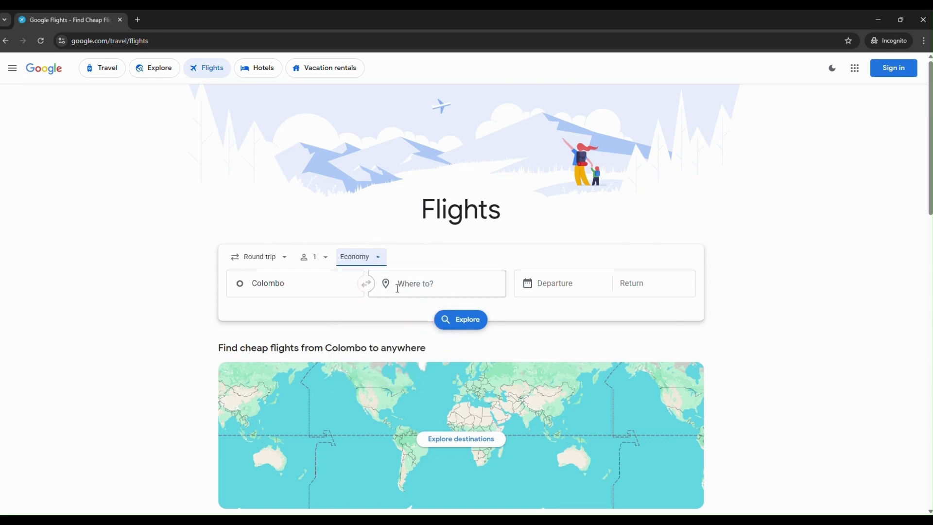
Step: Replace the departure location with Chennai International Airport (MAA)
left_click(293, 281)
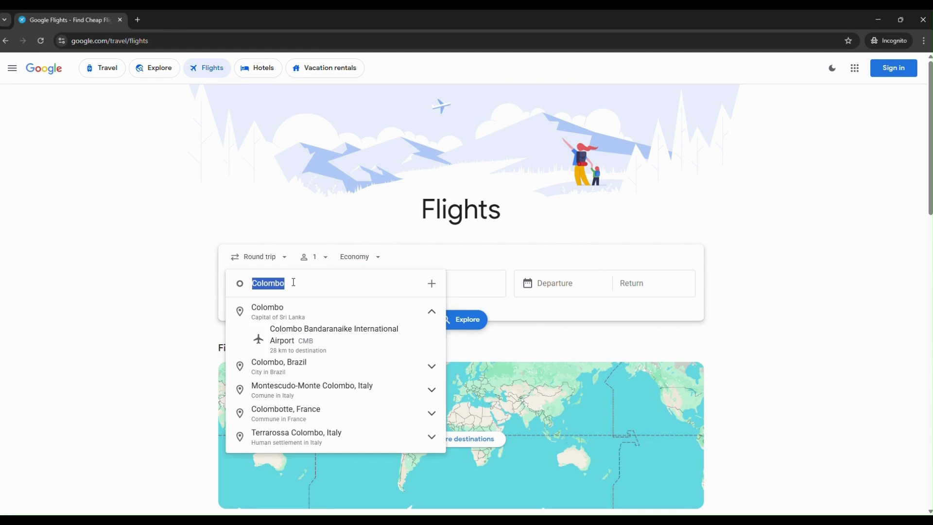
key("BackSpace")
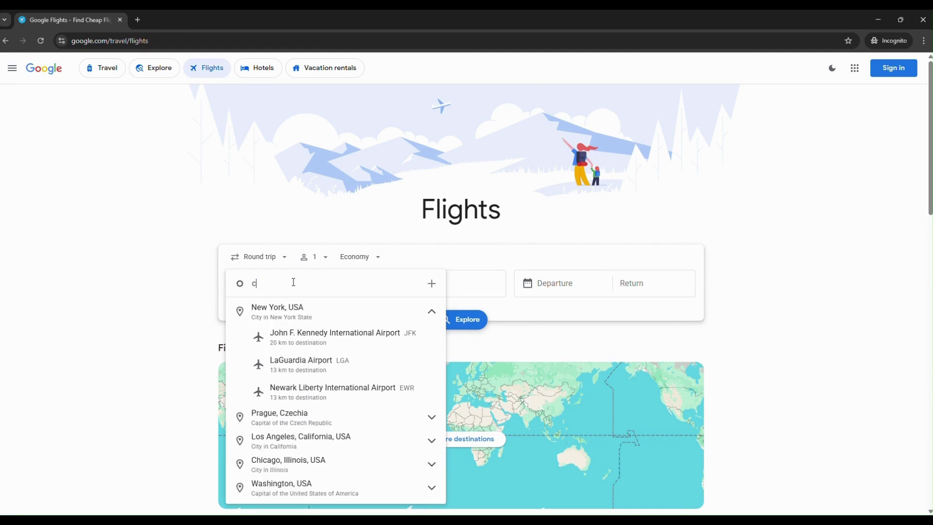
type("chenn")
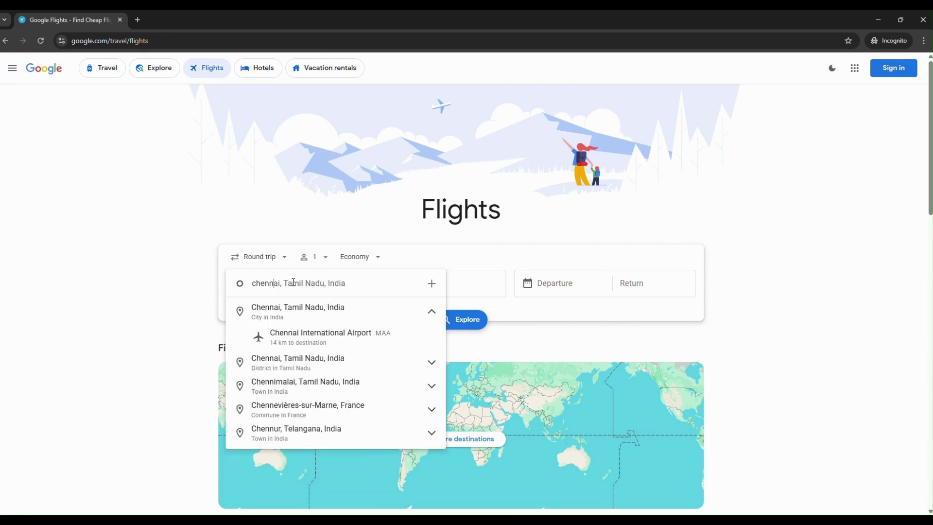
type("ai, Tamil Nadu, India")
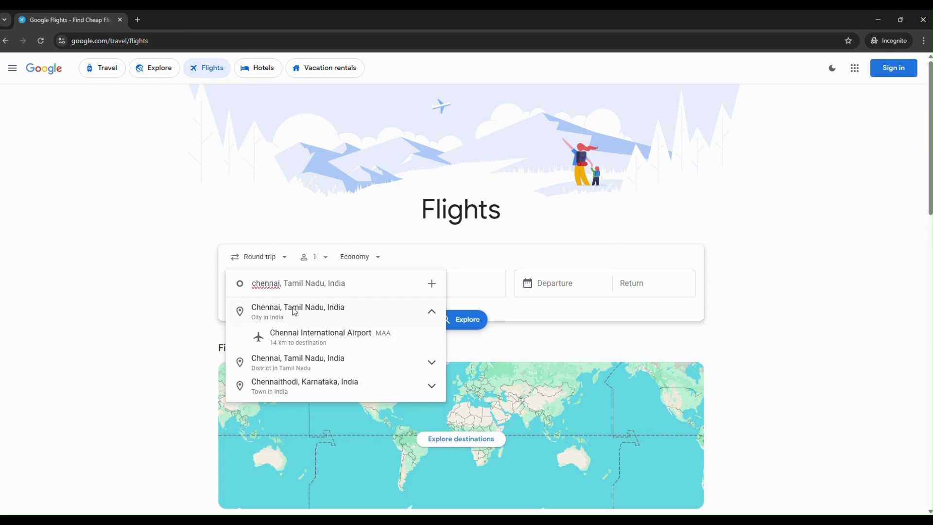
left_click(305, 336)
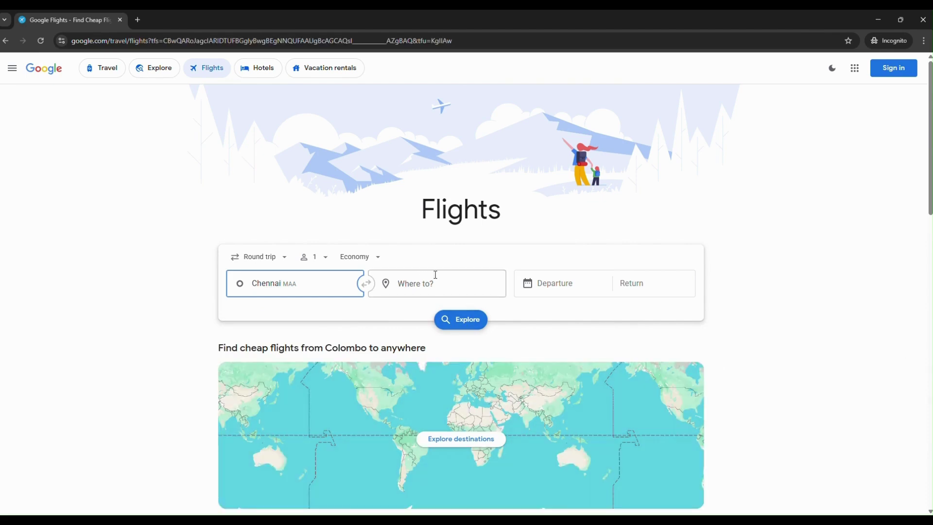
Step: Search for Tokyo, Japan as the destination and choose Narita International Airport (NRT)
left_click(442, 288)
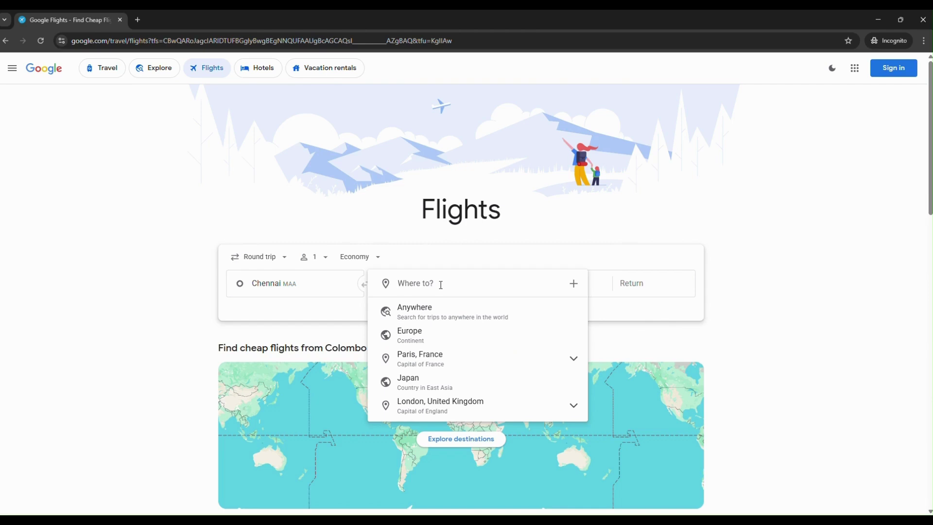
type("to")
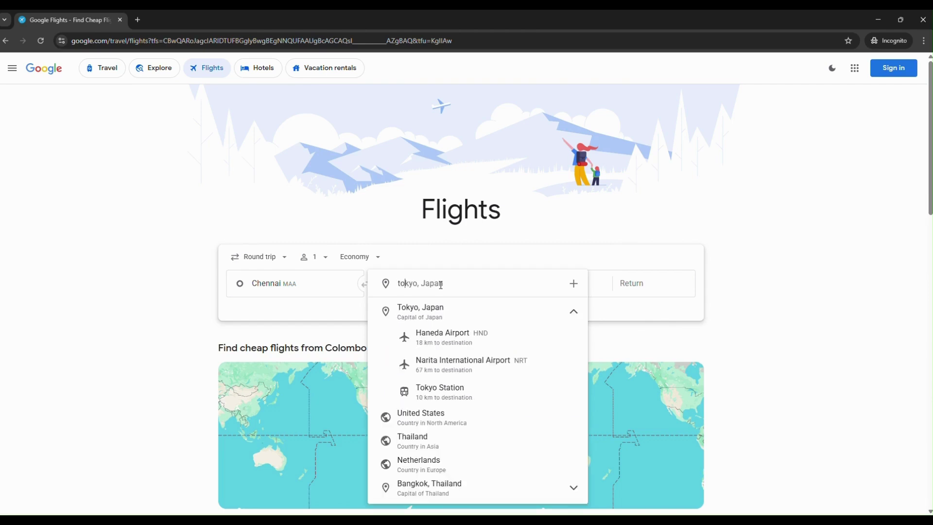
type("ky")
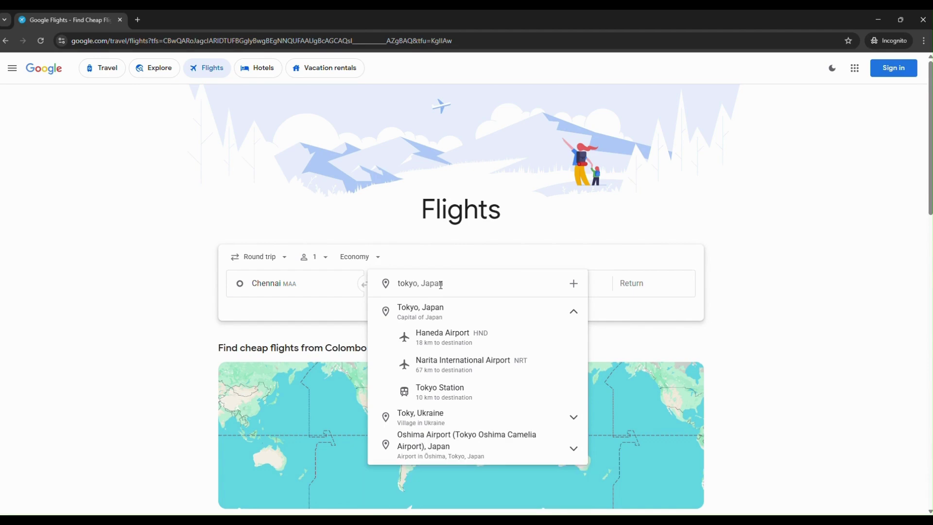
type("o")
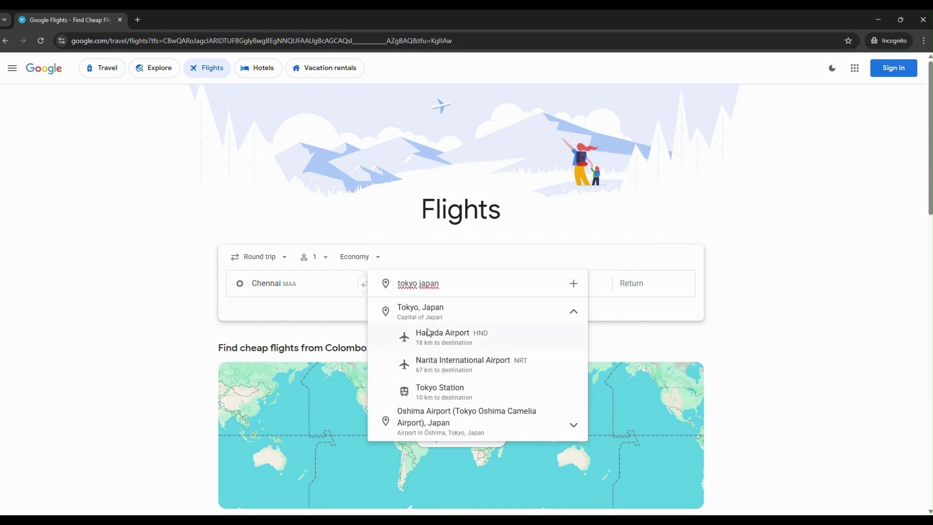
left_click(457, 374)
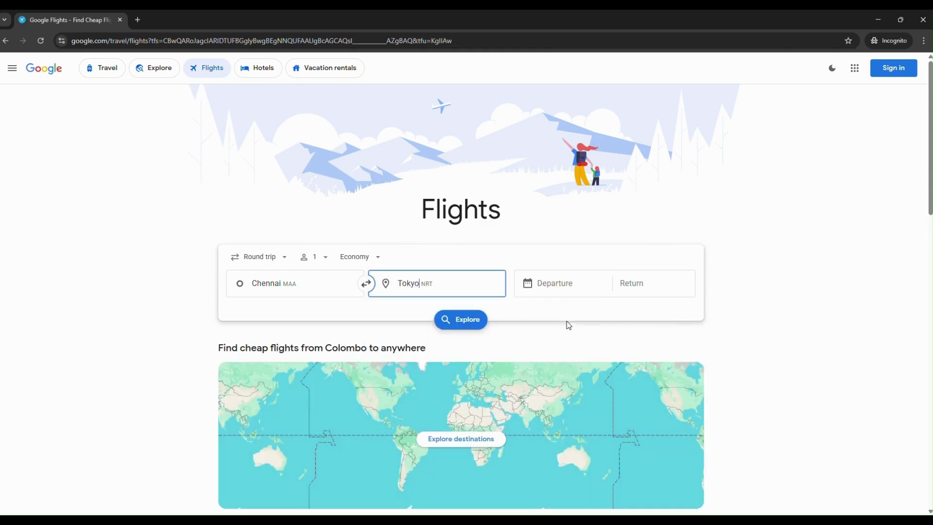
Step: Set the departure date to Tue, Aug 19 and the return date to Sun, Aug 24, and run the flight search
left_click(565, 286)
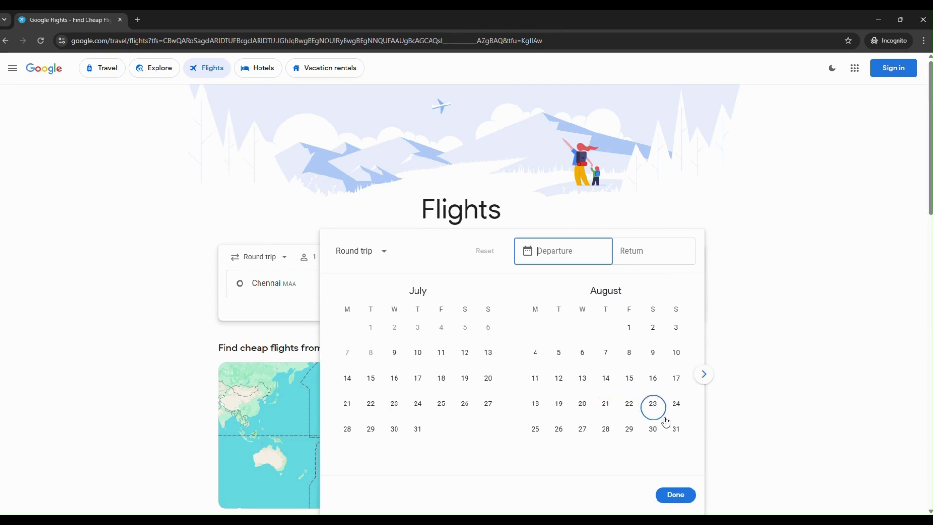
left_click(703, 375)
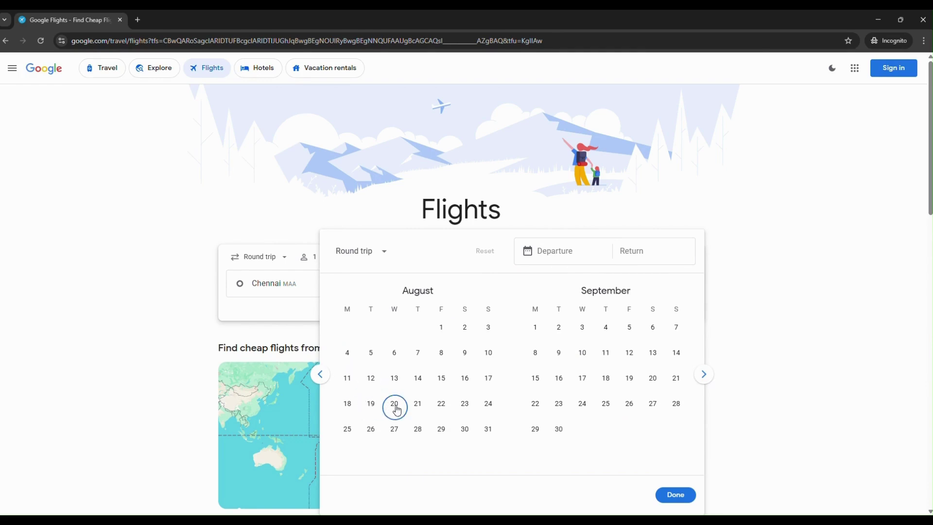
left_click(376, 410)
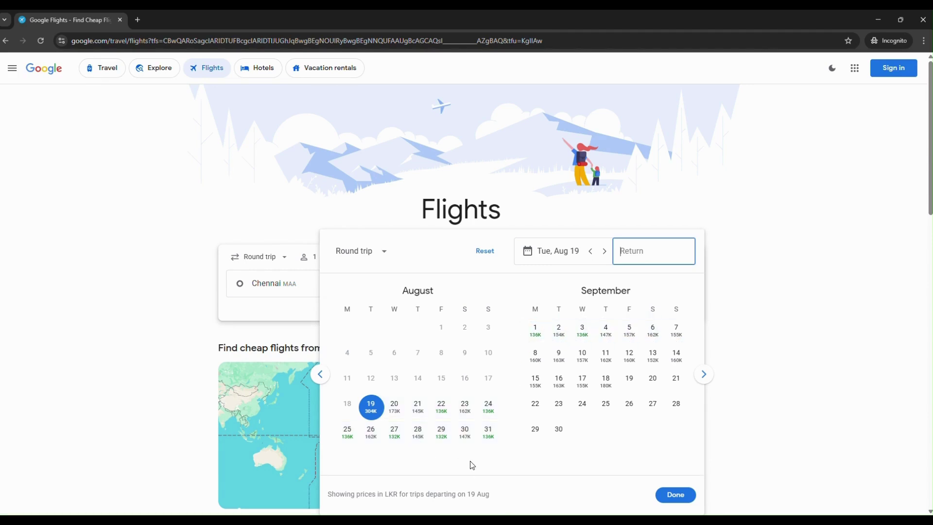
left_click(487, 413)
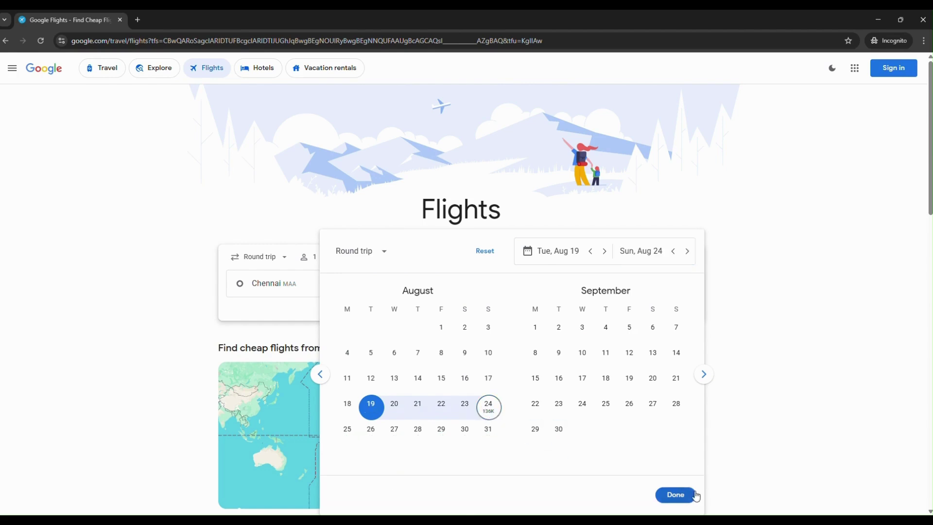
left_click(676, 496)
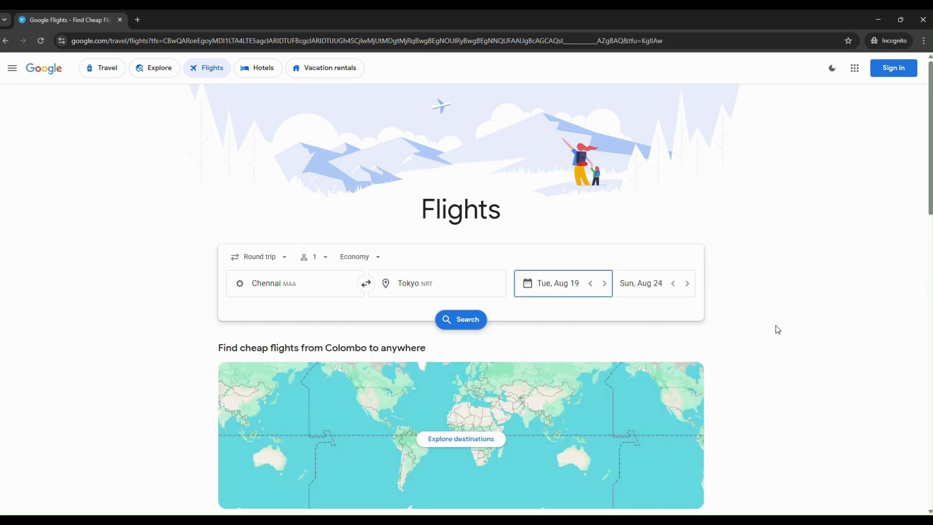
scroll(485, 333, "down", 1)
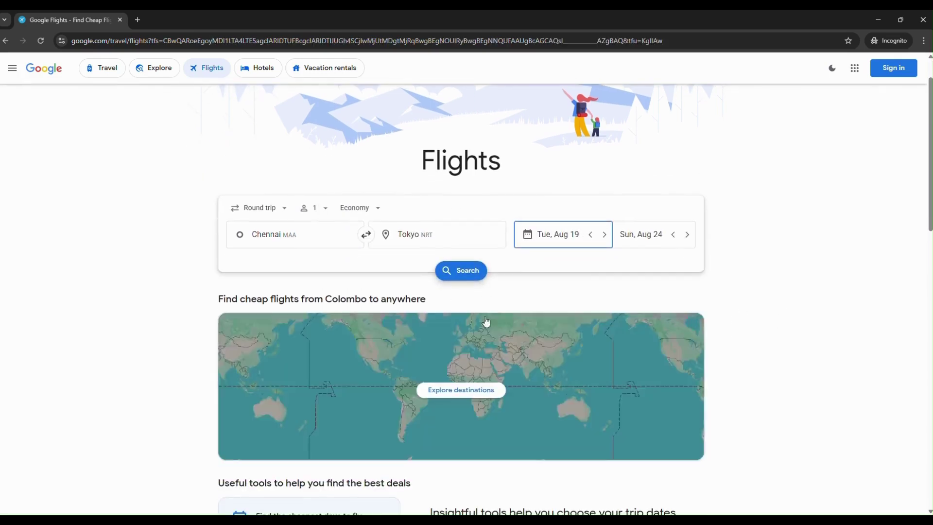
left_click(476, 274)
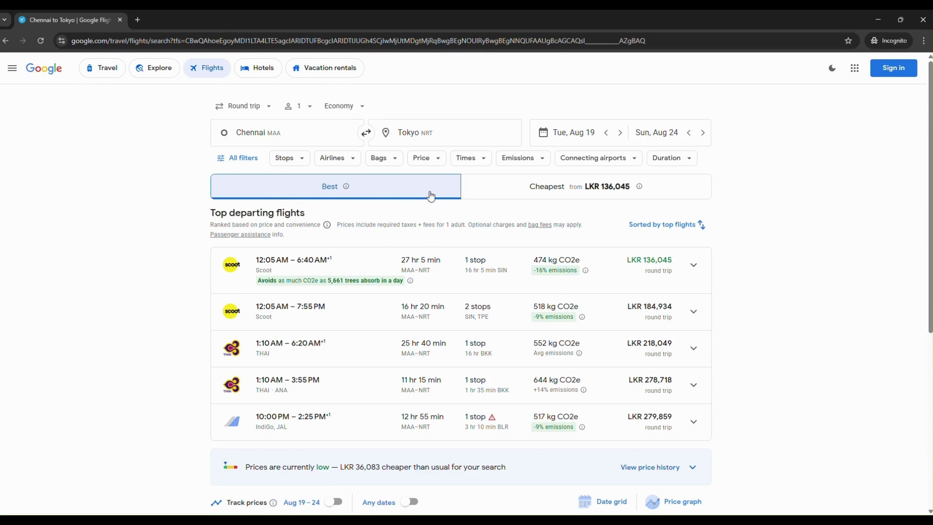
Step: Switch the results to the cheapest flights and review the top and other departing flights
left_click(544, 187)
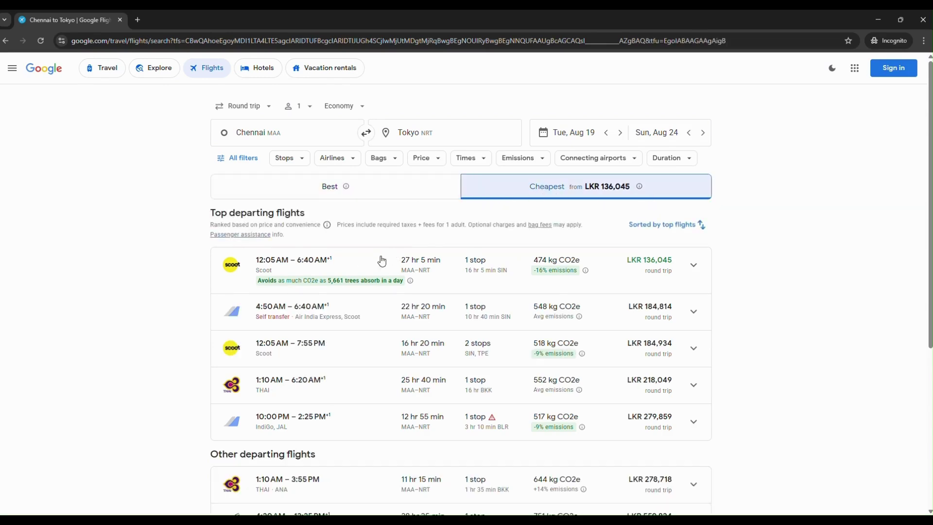
mouse_move(311, 307)
scroll(559, 285, "down", 2)
scroll(301, 280, "down", 2)
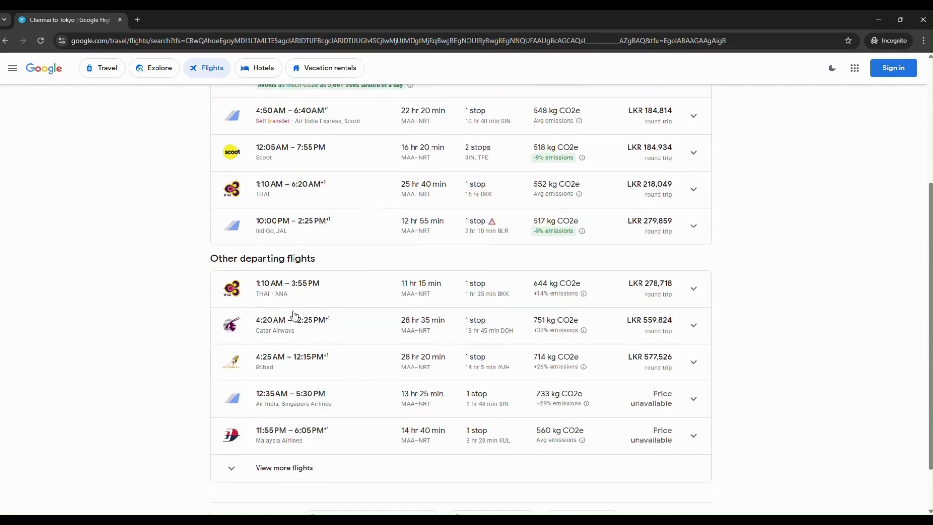
scroll(459, 396, "up", 1)
scroll(464, 389, "up", 4)
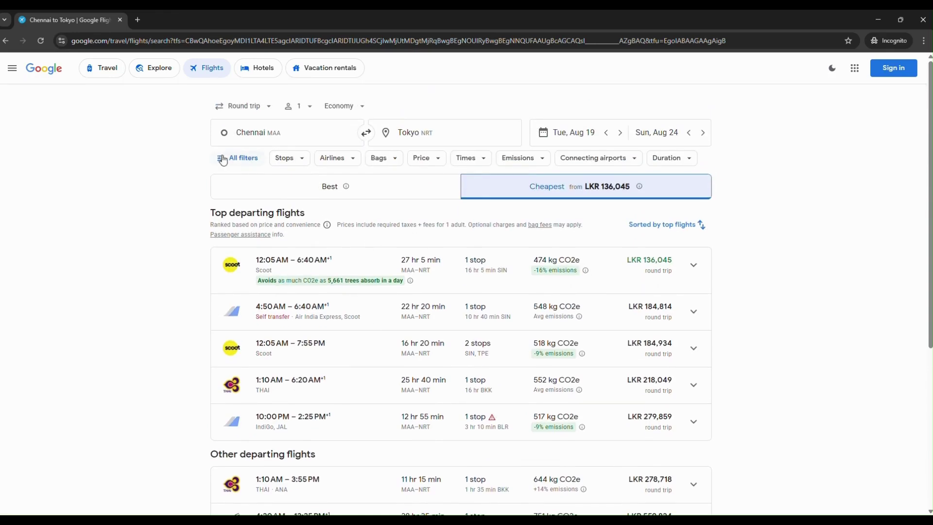
Step: Check the stops options, and exclude Air India and Air India Express from the airlines in the flight results
left_click(303, 161)
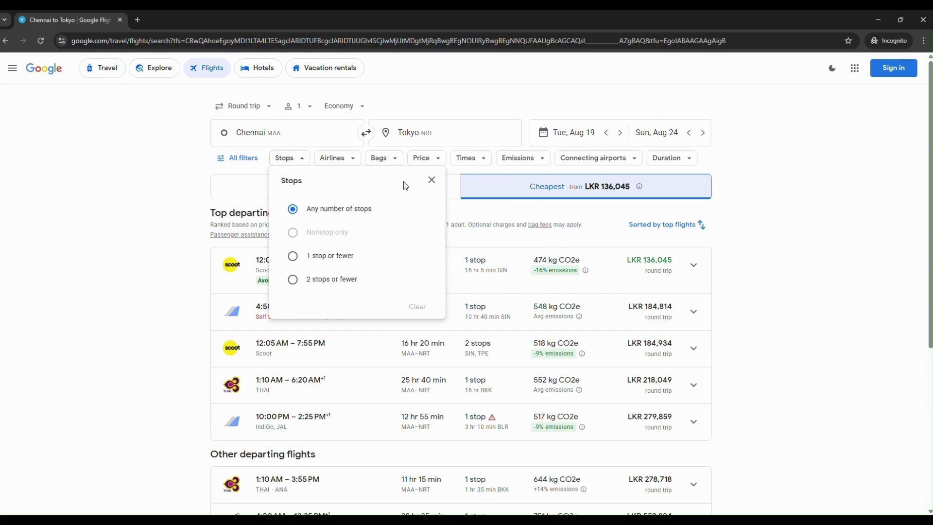
left_click(432, 180)
left_click(346, 162)
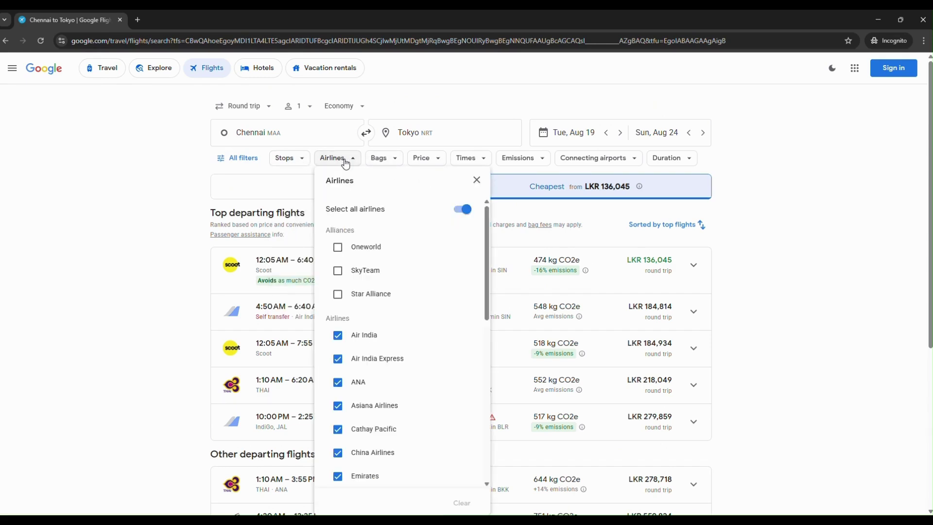
scroll(416, 311, "down", 2)
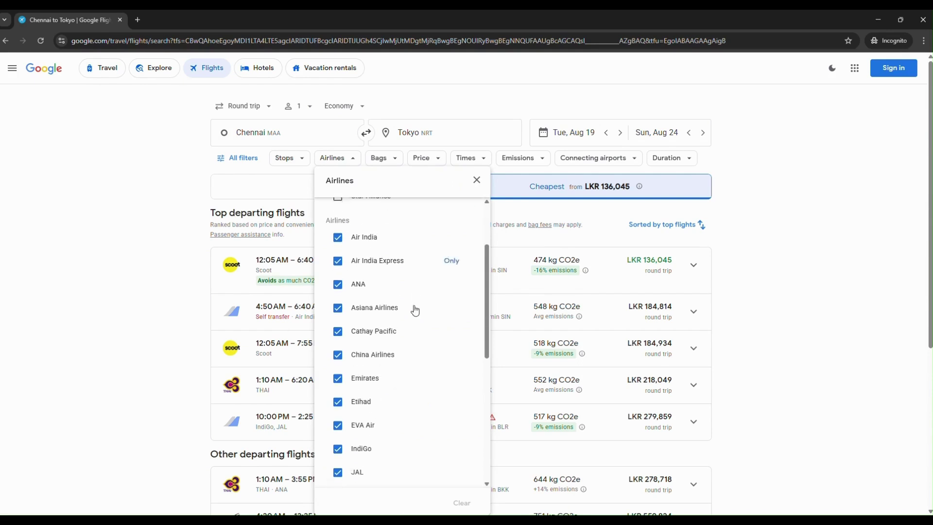
scroll(415, 311, "down", 6)
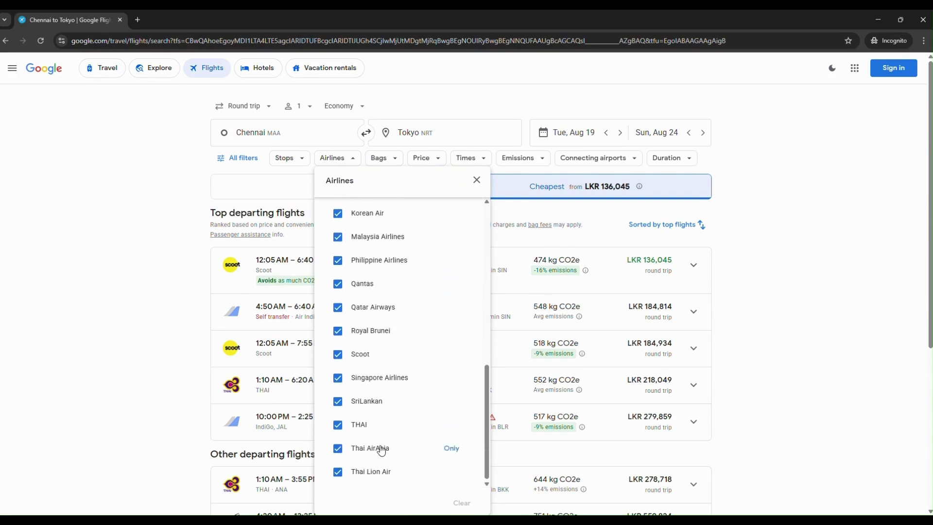
scroll(362, 340, "up", 5)
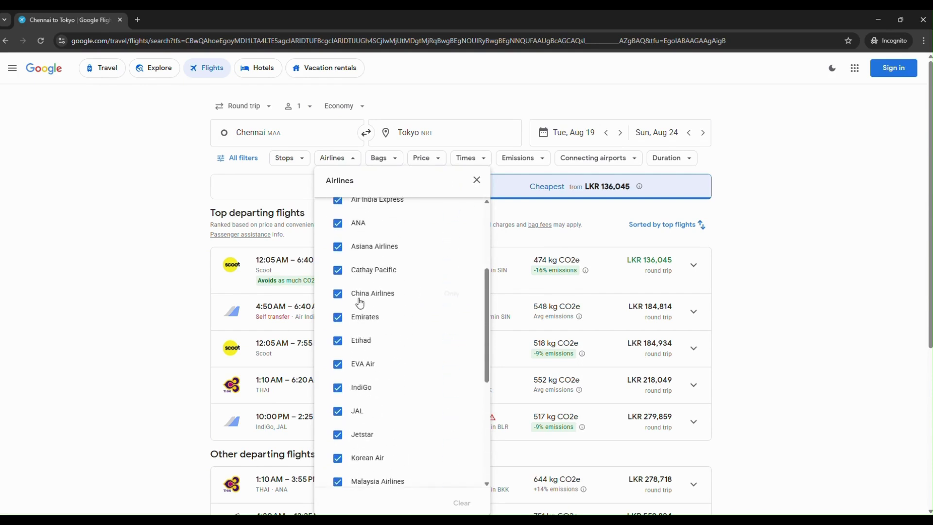
scroll(360, 303, "up", 3)
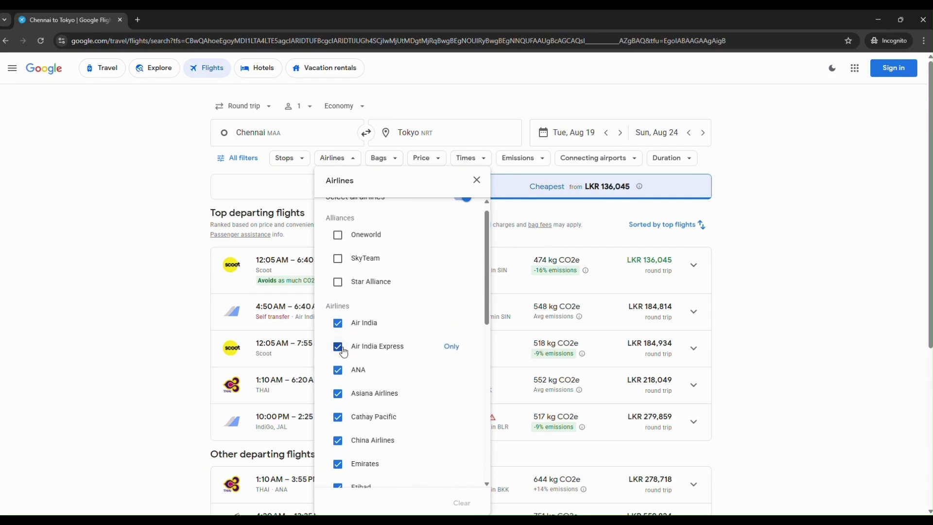
left_click(337, 323)
left_click(338, 346)
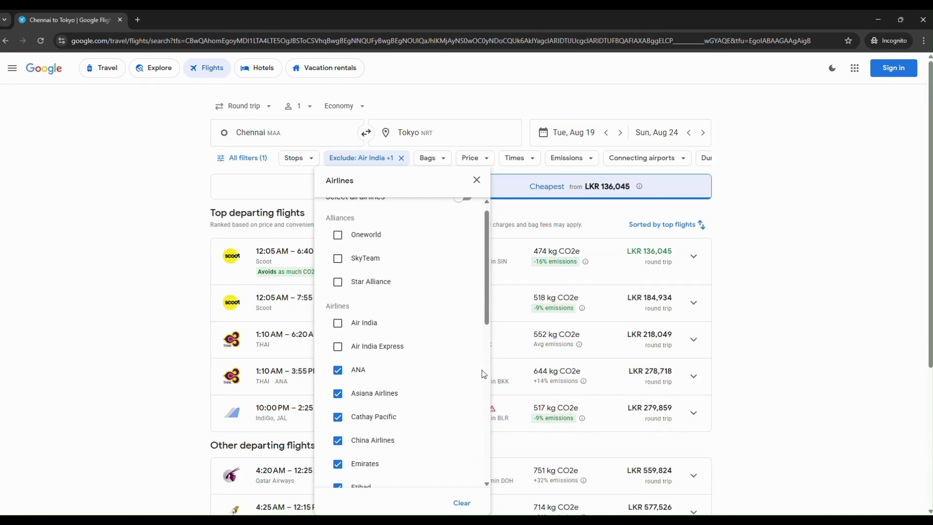
left_click(476, 180)
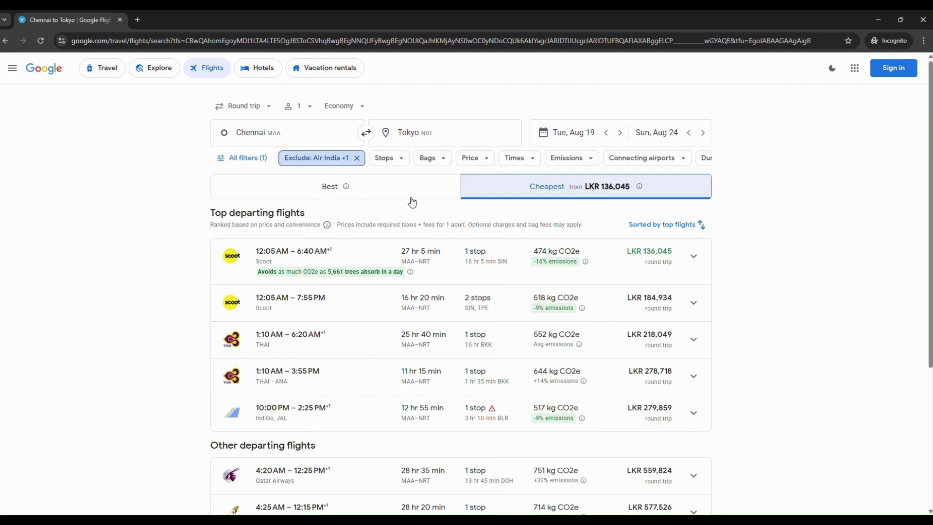
Step: Try the 1 stop or fewer and 2 stops or fewer filters, and restore any number of stops
left_click(399, 165)
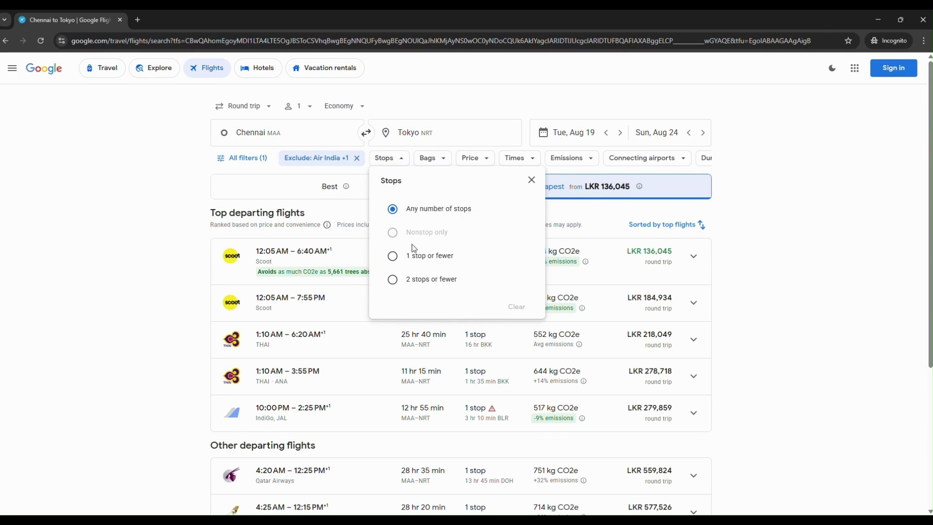
left_click(393, 259)
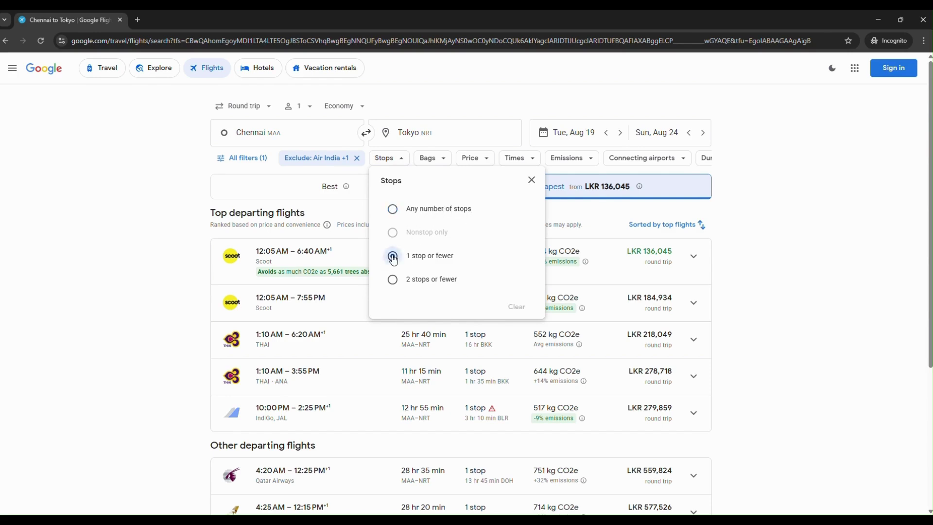
left_click(393, 280)
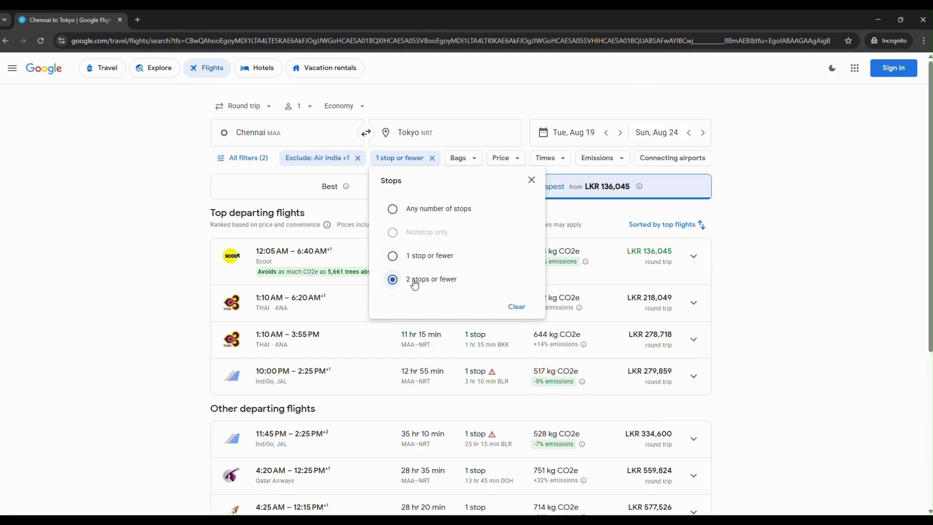
left_click(393, 209)
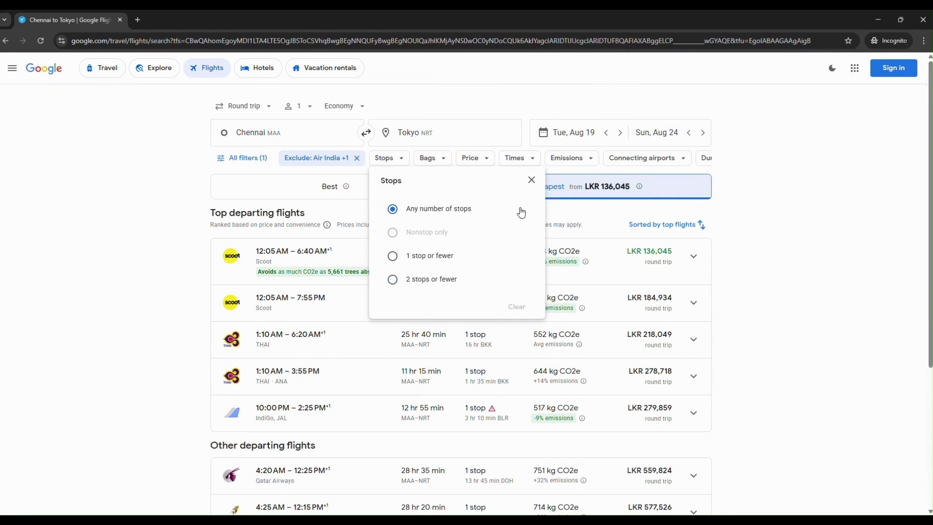
left_click(531, 181)
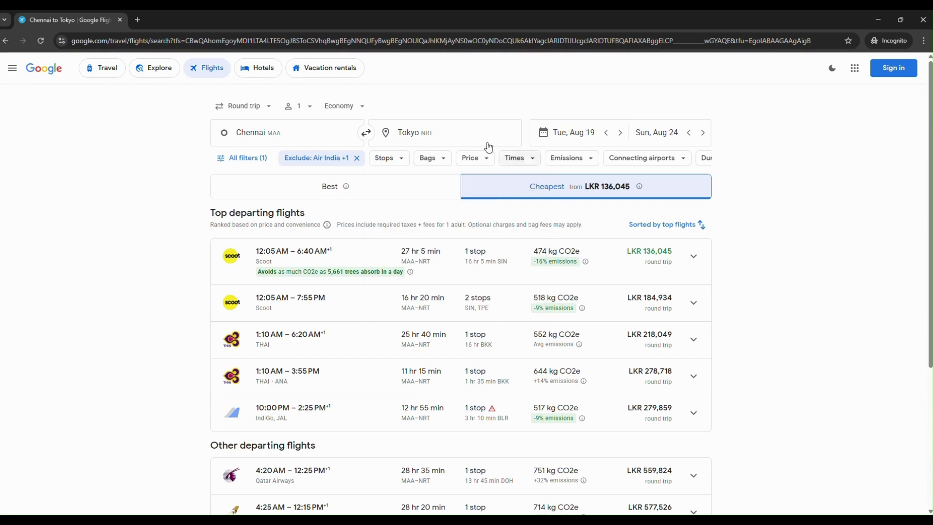
Step: Try filtering the flights by one carry-on bag, and reset the bag count to 0
left_click(435, 159)
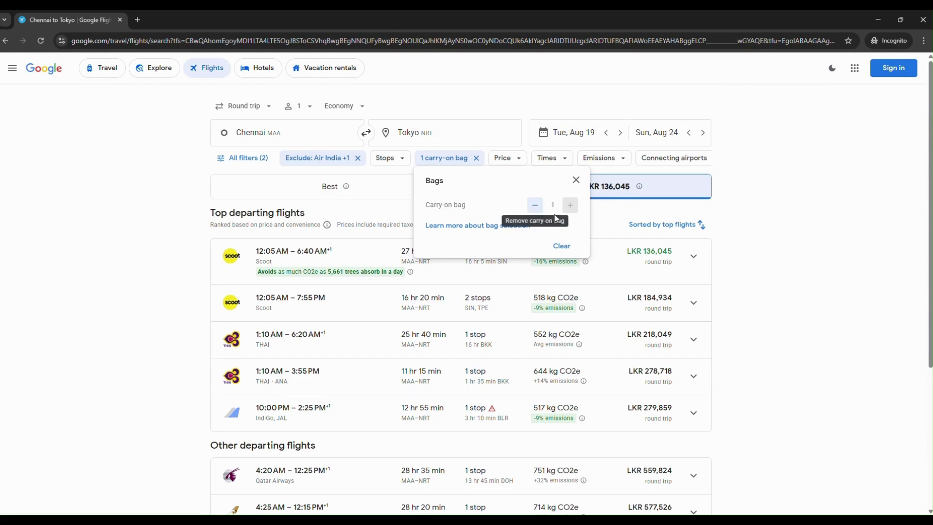
left_click(535, 205)
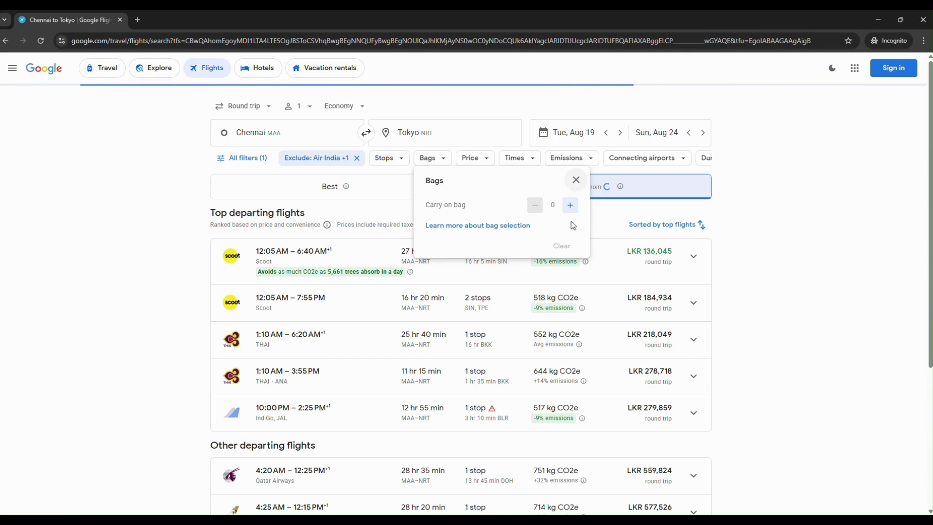
left_click(575, 183)
Step: Limit the flight price to up to LKR 300,000
left_click(481, 161)
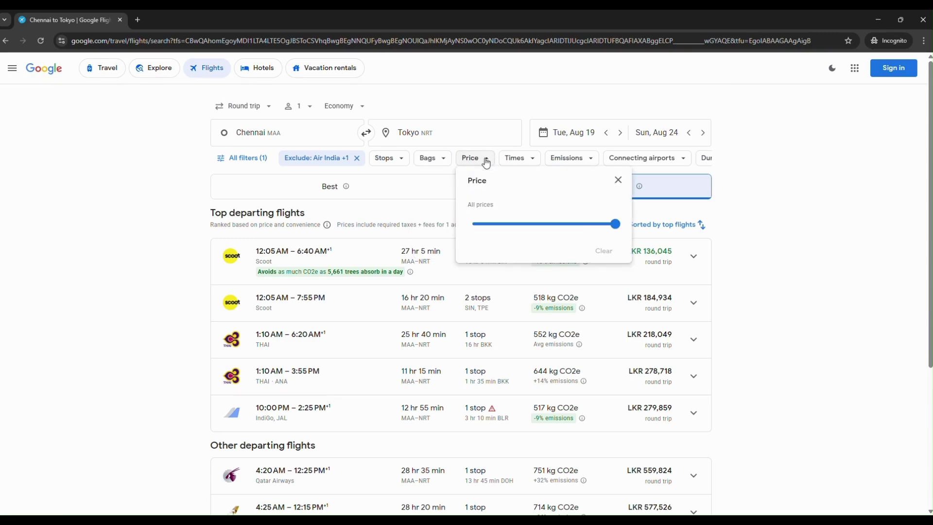
left_click_drag(615, 224, 491, 235)
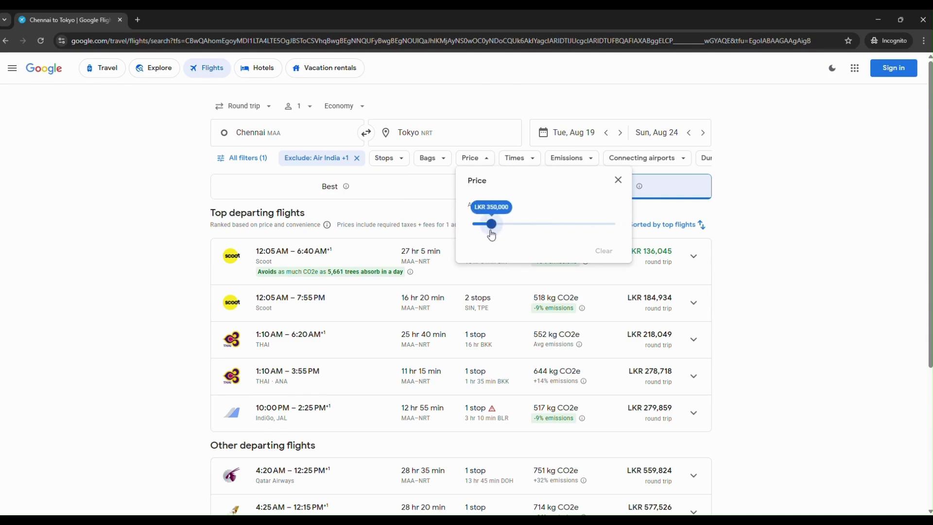
left_click_drag(492, 235, 511, 235)
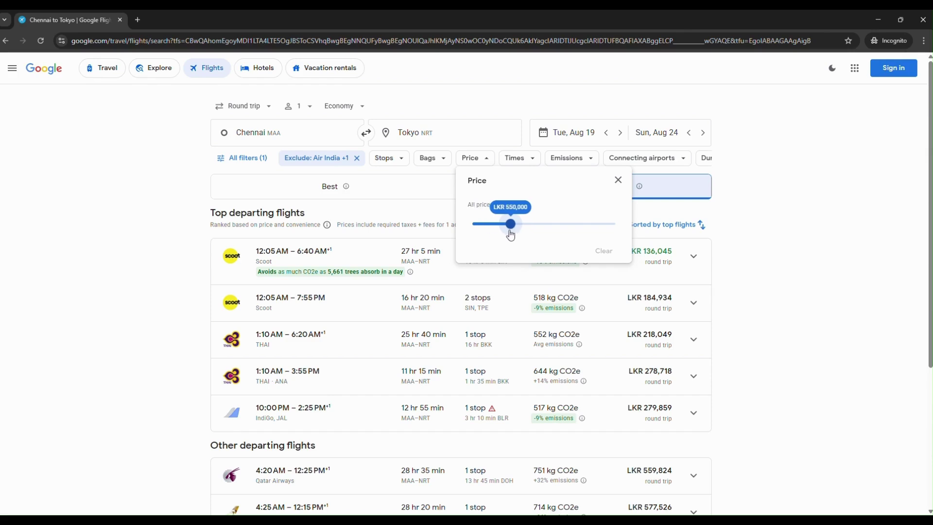
left_click_drag(511, 235, 621, 229)
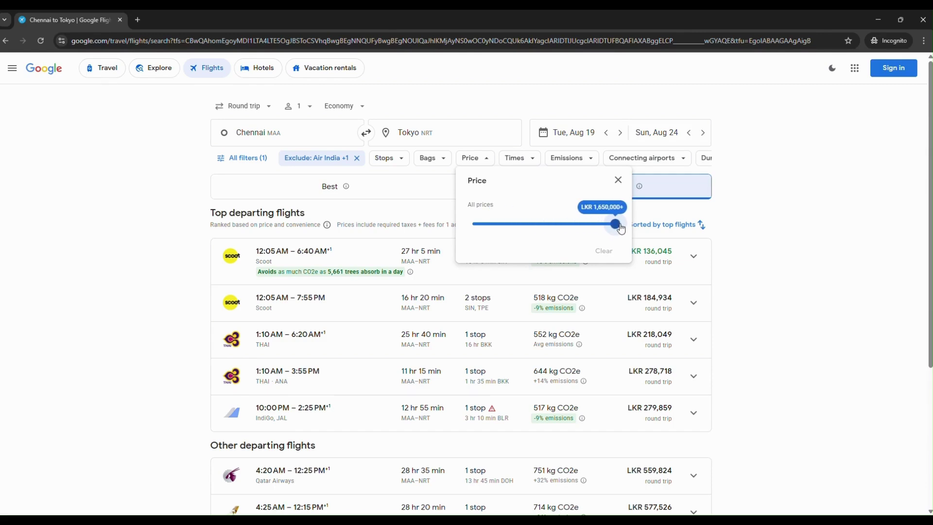
left_click_drag(621, 229, 490, 235)
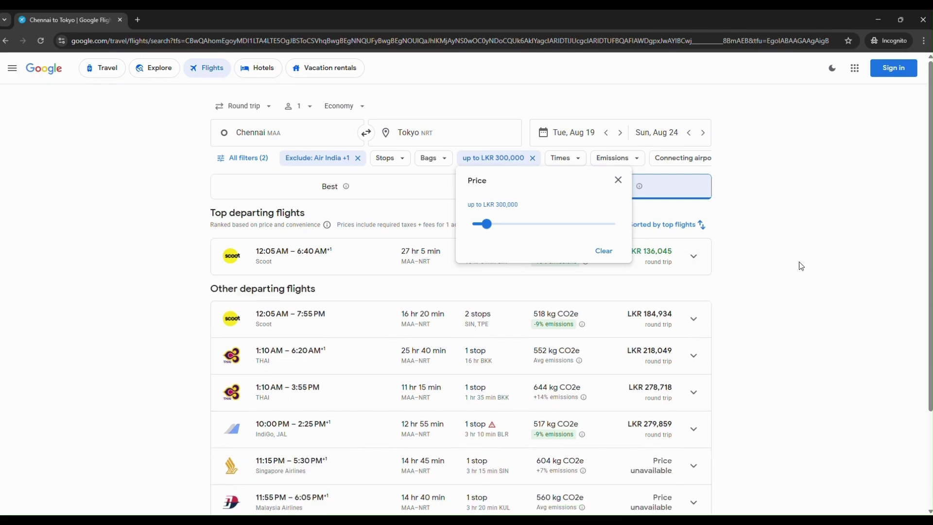
left_click(618, 181)
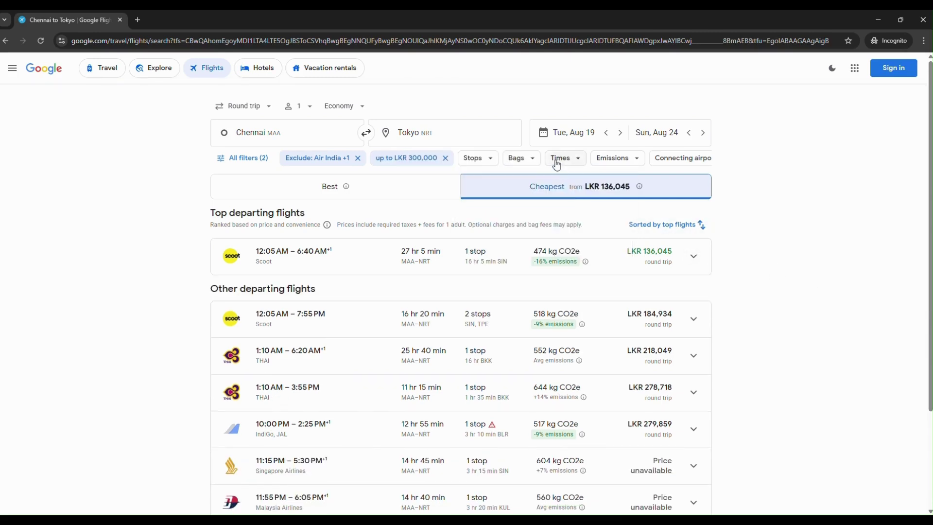
Step: Review the outbound departure and arrival time filters and the emissions filter options
left_click(557, 160)
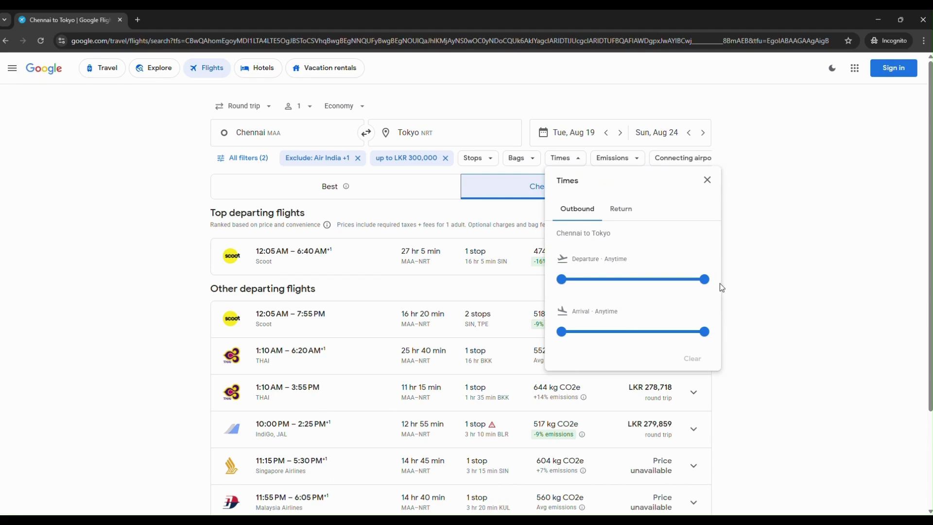
mouse_move(708, 284)
left_click(707, 180)
left_click(615, 161)
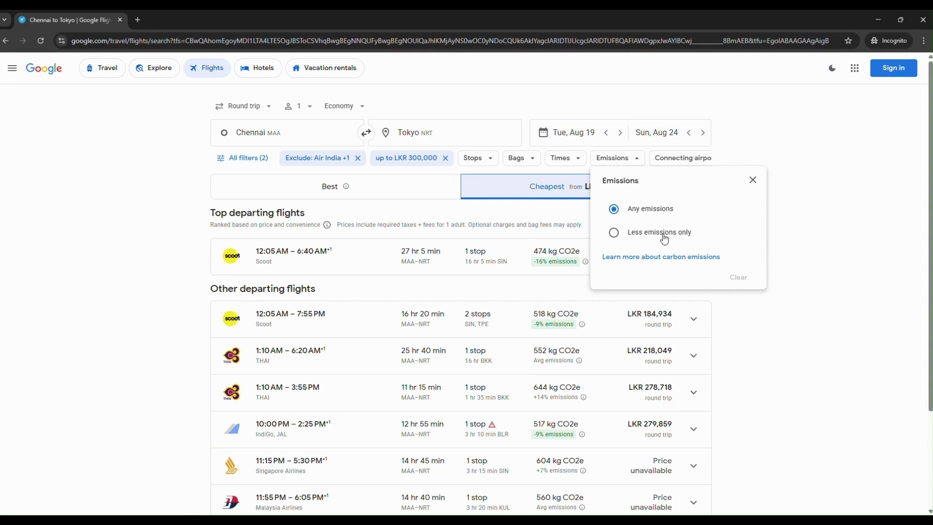
left_click(753, 181)
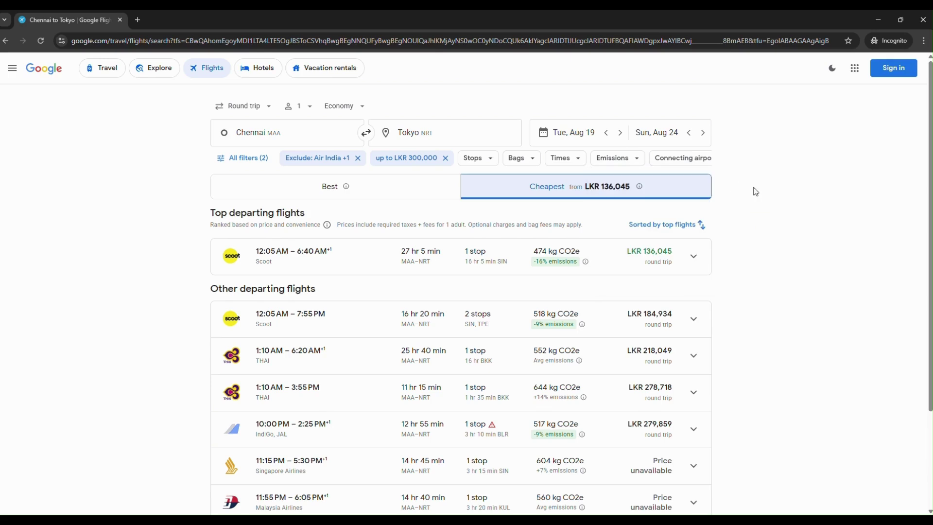
Step: Review the layover duration and the list of airports in the connecting airports filter
left_click(692, 163)
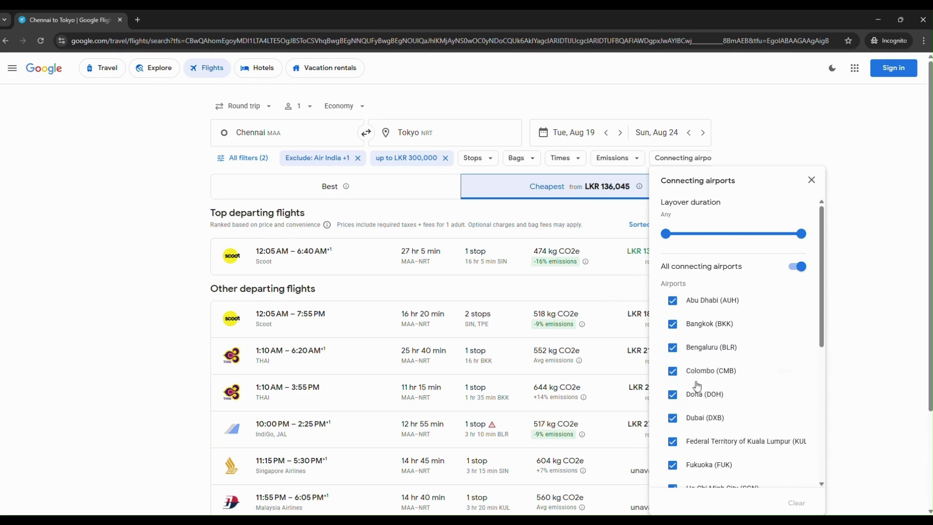
scroll(675, 311, "down", 5)
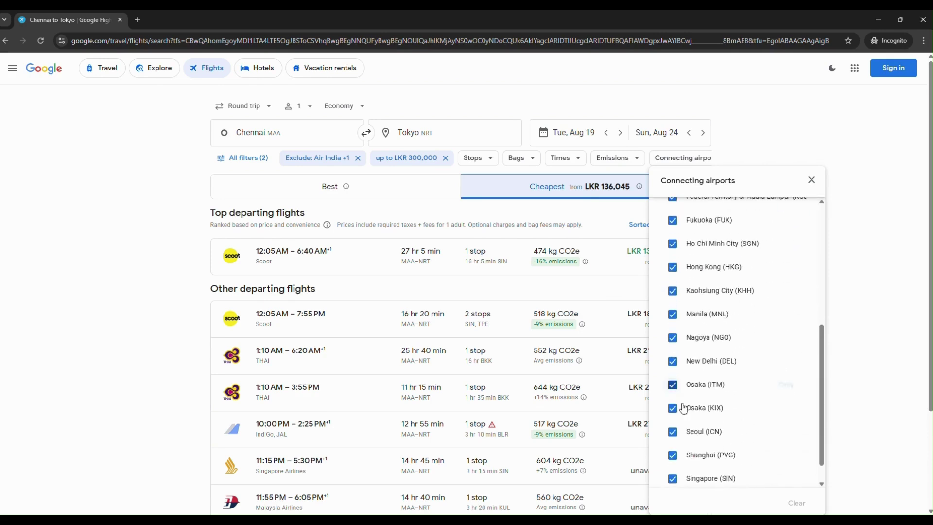
scroll(719, 389, "down", 1)
scroll(733, 377, "up", 10)
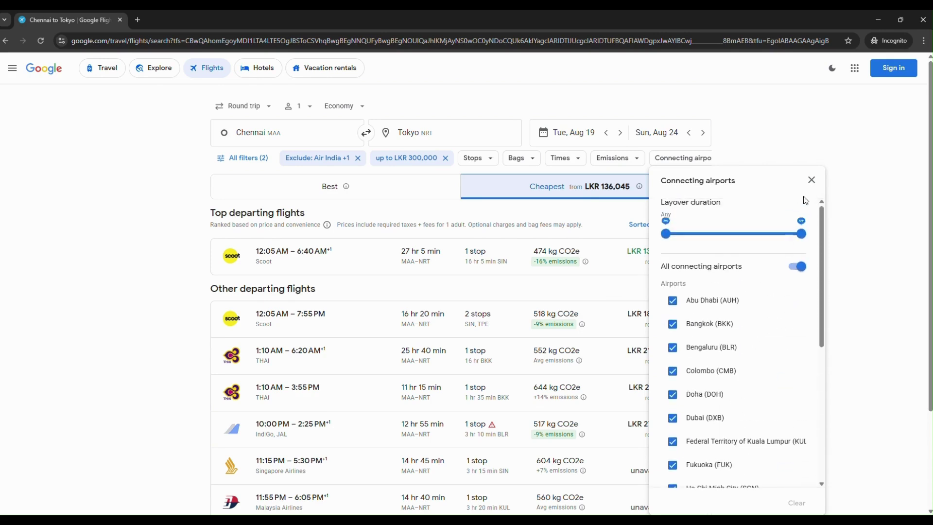
left_click(810, 181)
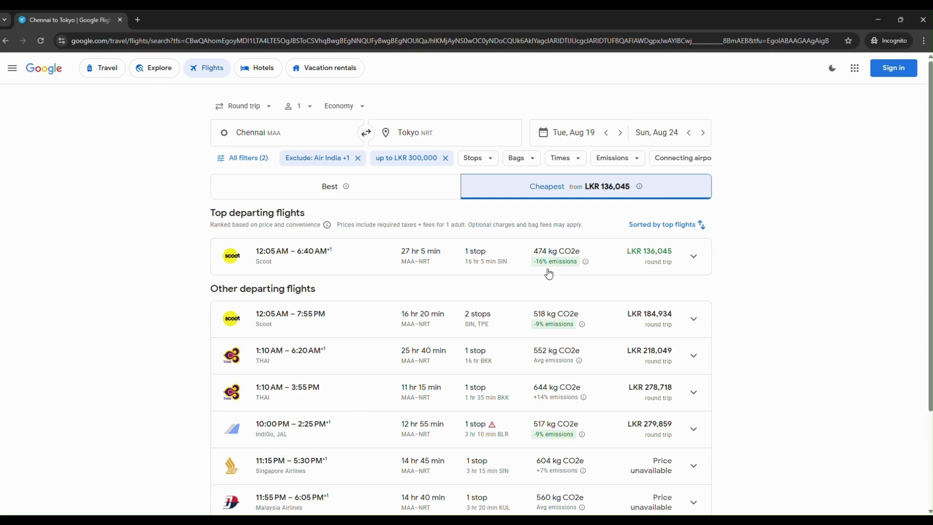
Step: Expand the top Scoot departing flight and examine its departure, Singapore arrival and layover details
left_click(694, 257)
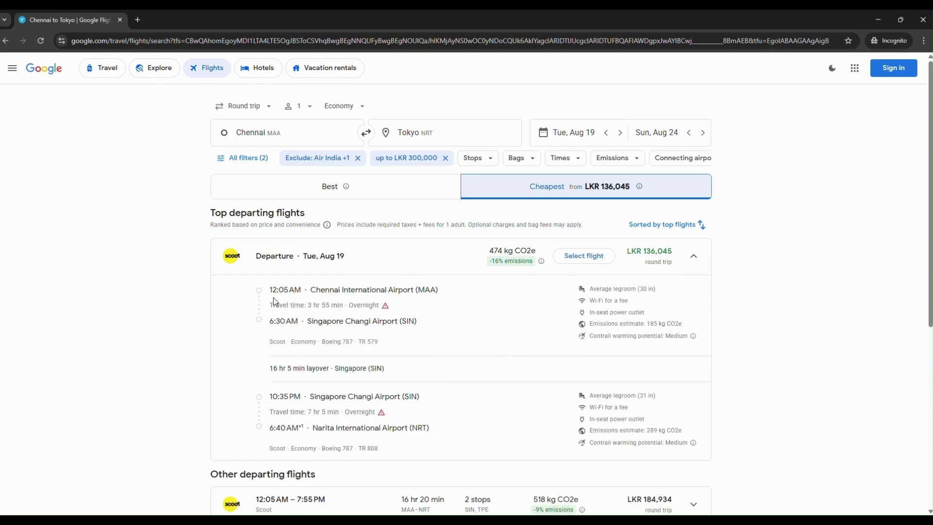
left_click_drag(271, 293, 442, 293)
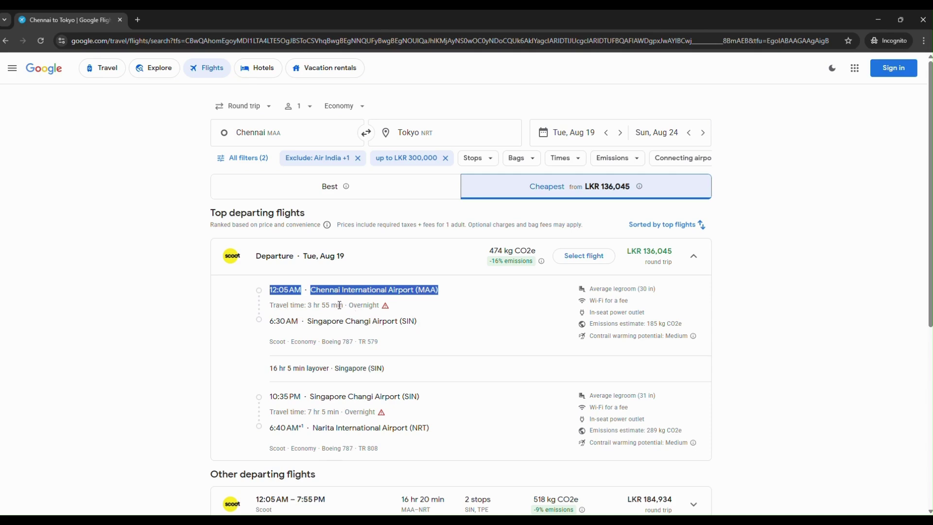
left_click_drag(271, 321, 422, 323)
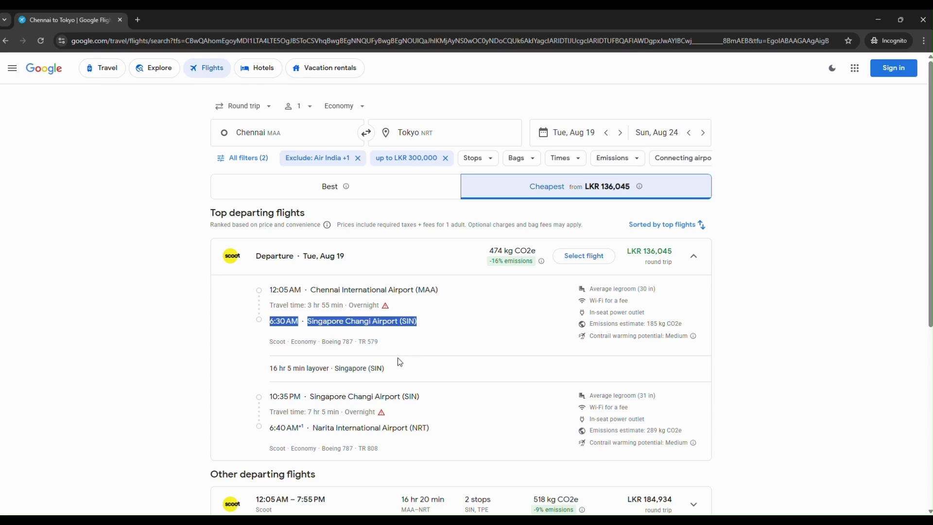
scroll(387, 345, "down", 1)
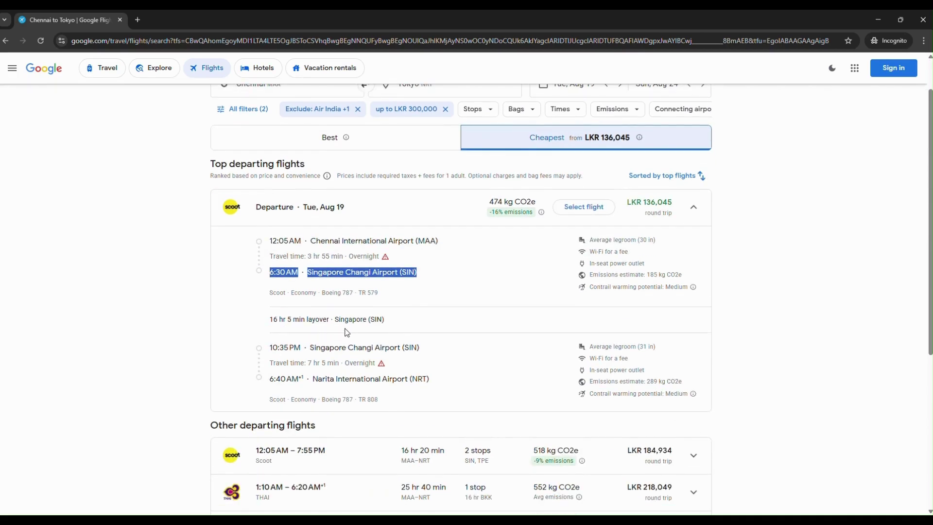
left_click(295, 320)
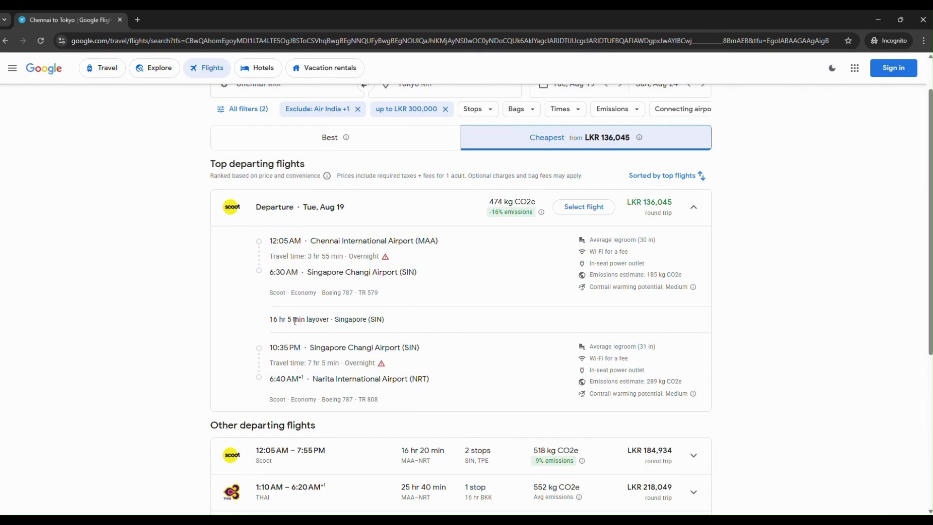
left_click_drag(273, 319, 387, 319)
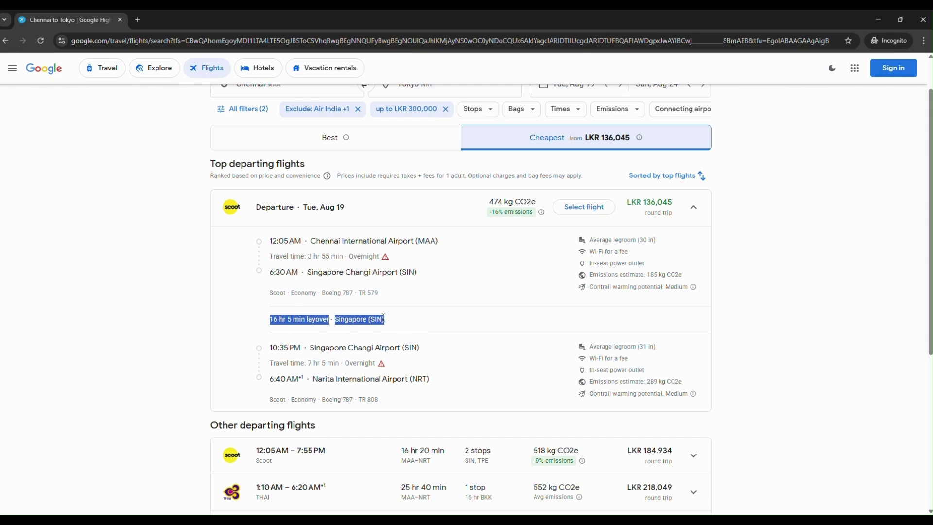
left_click(408, 324)
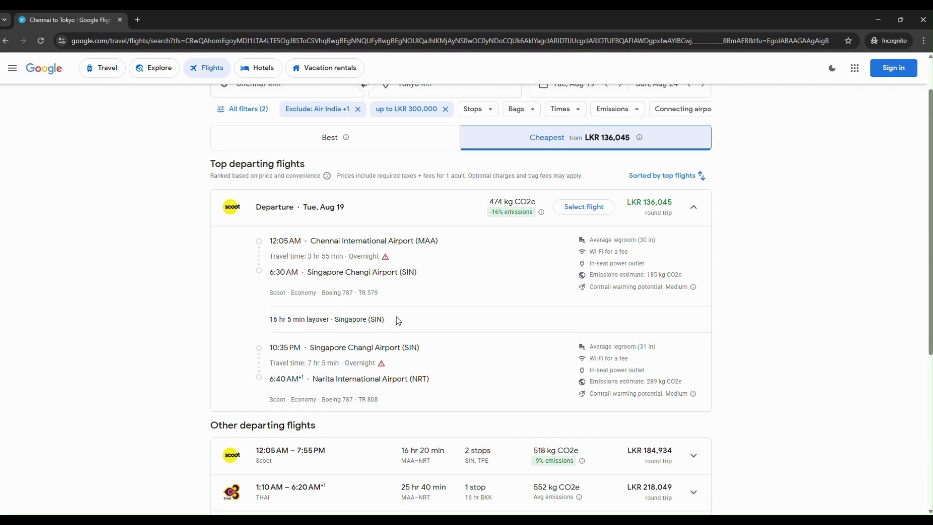
Step: Examine the top Scoot flight's Singapore to Narita leg, its next-day arrival and the legroom details
mouse_move(271, 343)
mouse_move(300, 345)
mouse_move(271, 380)
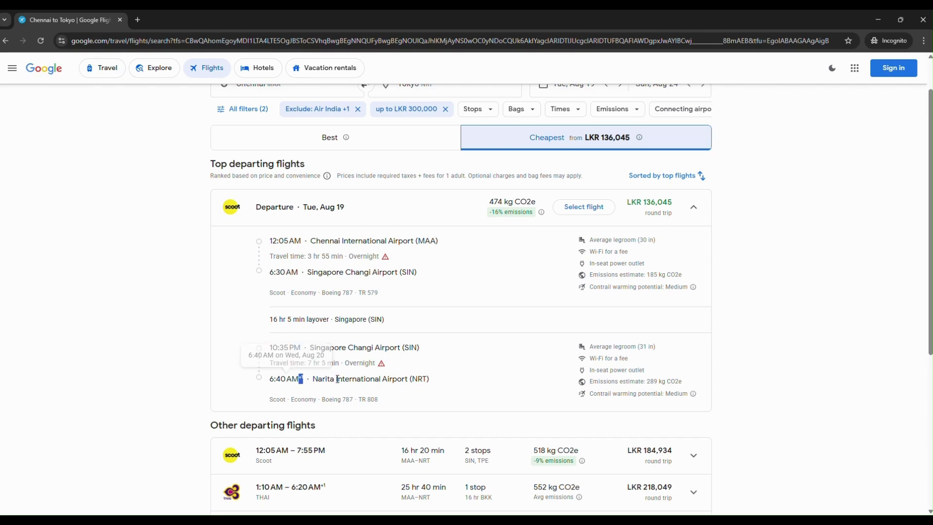
left_click_drag(303, 377, 296, 379)
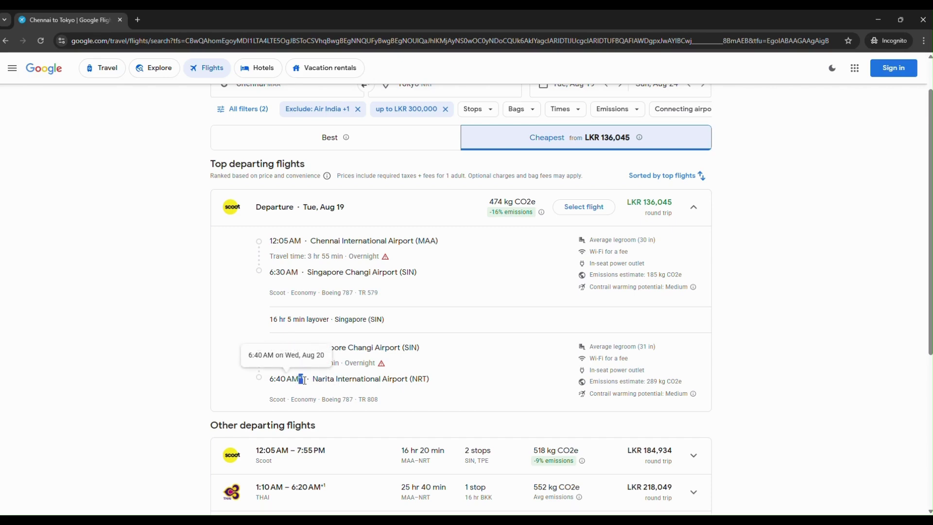
left_click(439, 383)
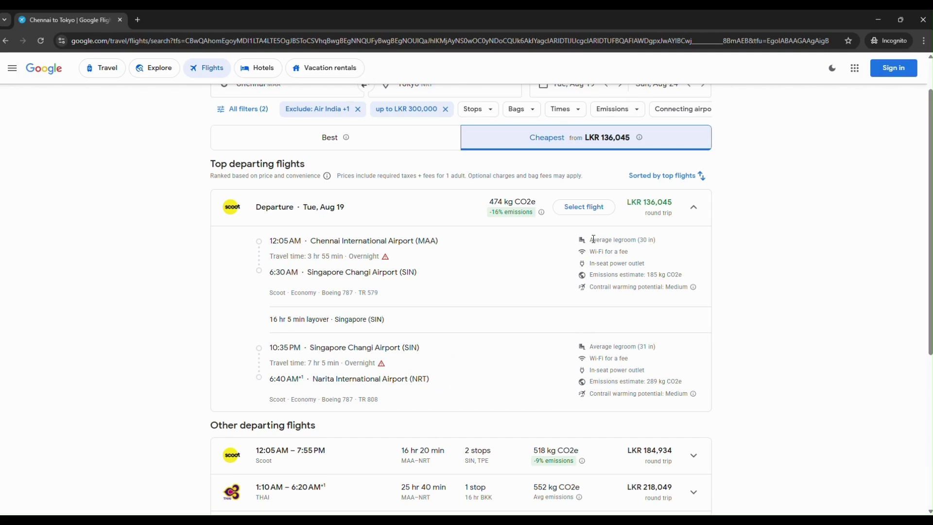
left_click_drag(596, 239, 660, 243)
left_click(660, 243)
Step: Expand the two-stop Scoot flight among the other departing flights and review its legs and layovers
scroll(510, 392, "down", 2)
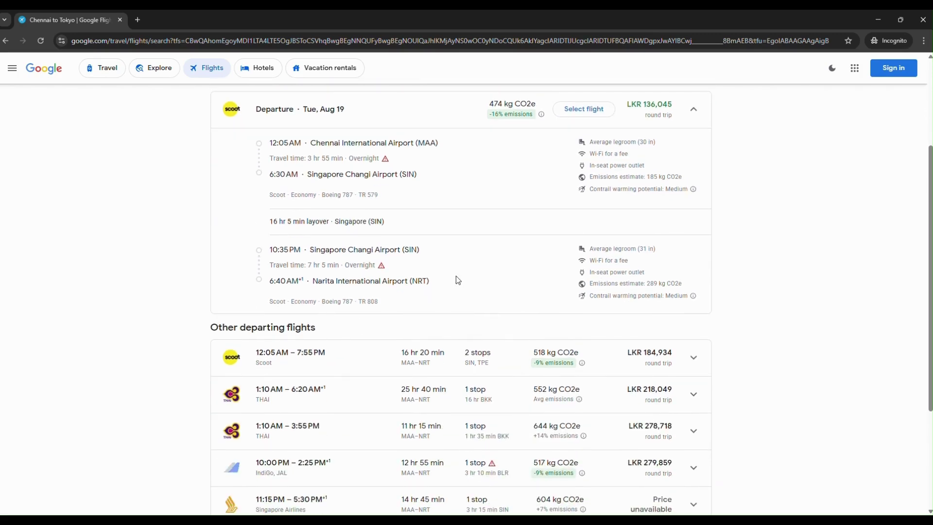
scroll(450, 272, "down", 2)
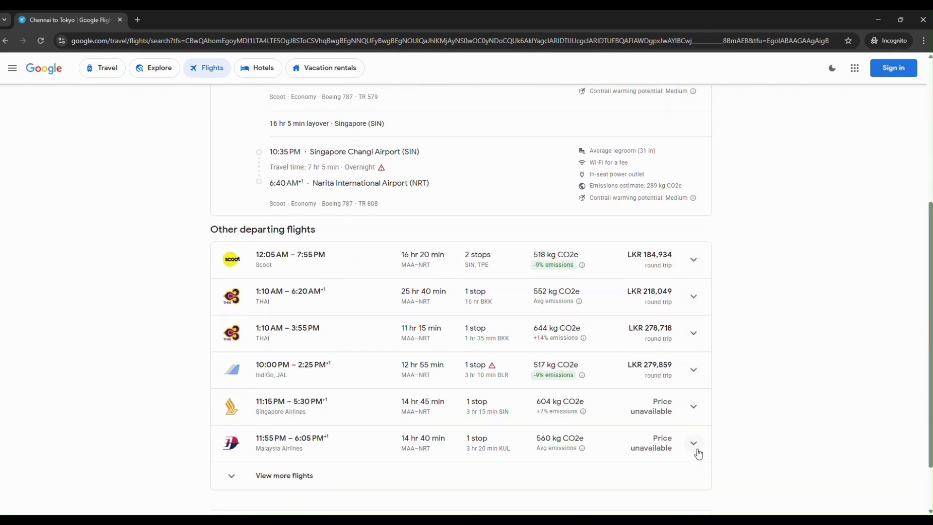
left_click(695, 261)
left_click(695, 260)
scroll(412, 400, "down", 2)
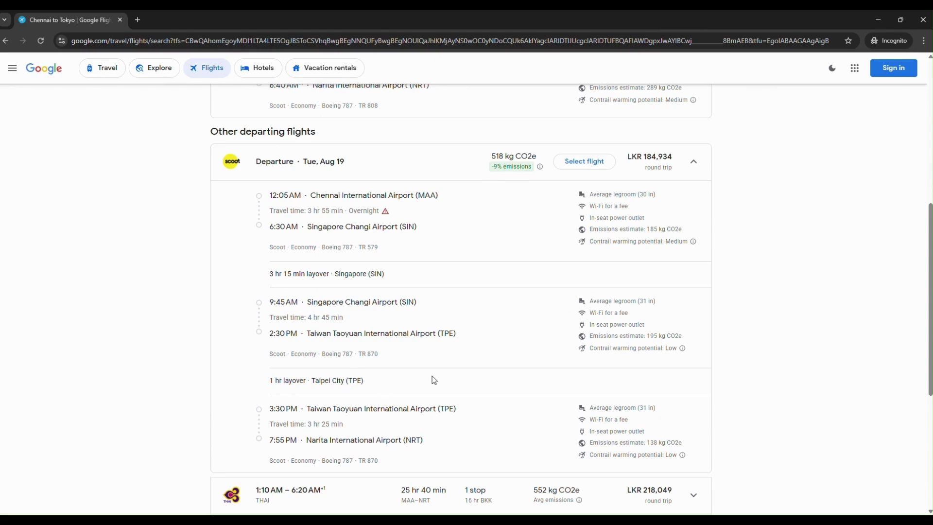
Step: Select the top Scoot flight with one stop in Singapore as the departing flight
scroll(475, 383, "up", 1)
scroll(476, 382, "up", 5)
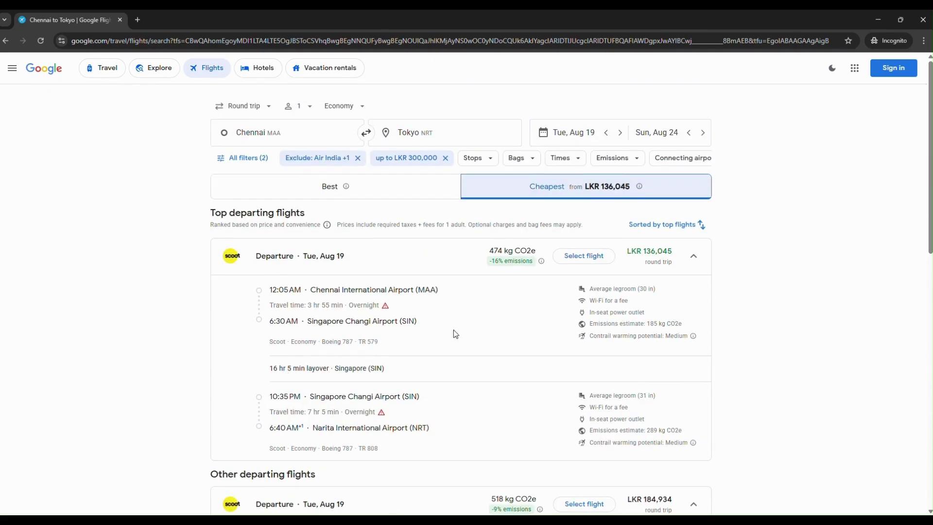
left_click(595, 257)
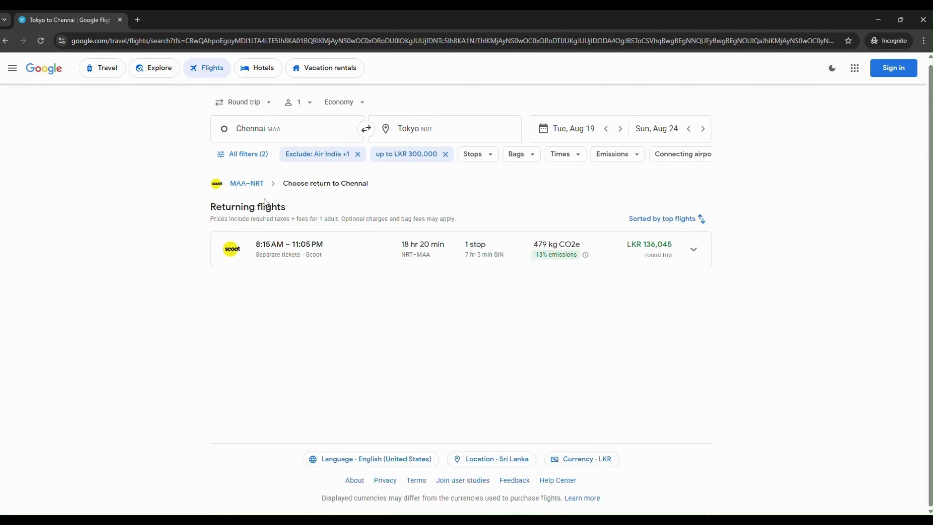
Step: Expand the Scoot return flight and examine its Narita departure, Singapore arrival and layover
left_click(693, 250)
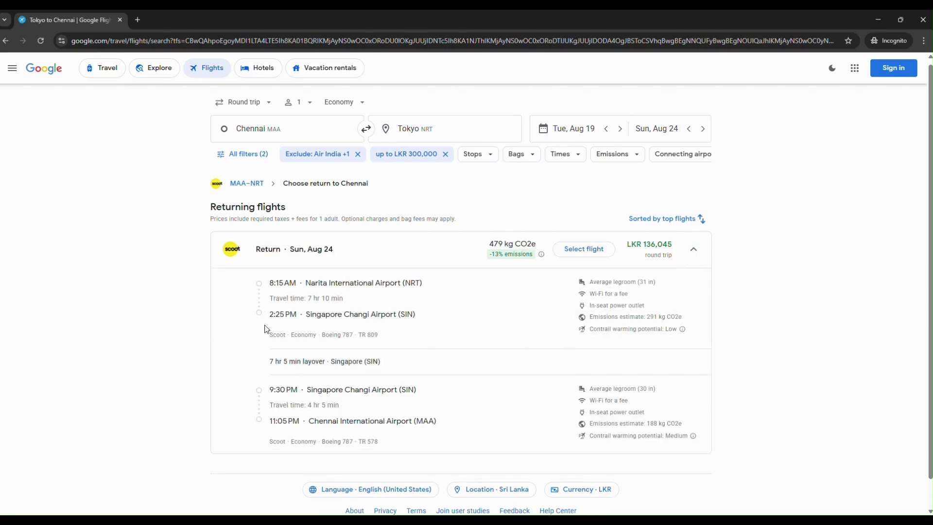
left_click_drag(268, 281, 354, 283)
left_click(281, 334)
mouse_move(271, 315)
left_click_drag(271, 314, 395, 313)
left_click(276, 358)
left_click_drag(272, 361, 360, 363)
left_click(284, 401)
Step: Check the return itinerary's Singapore to Chennai leg and select this Scoot flight as the return
mouse_move(272, 391)
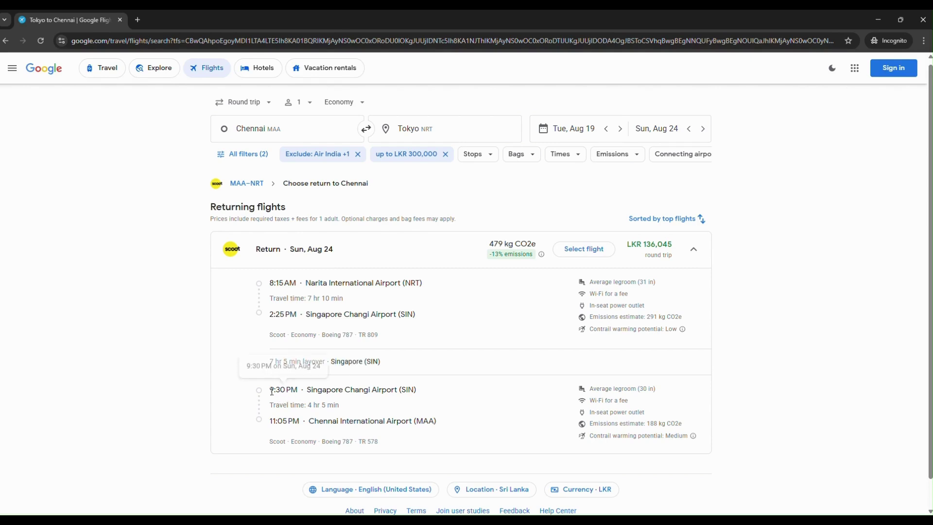
left_click_drag(272, 391, 387, 391)
left_click(326, 406)
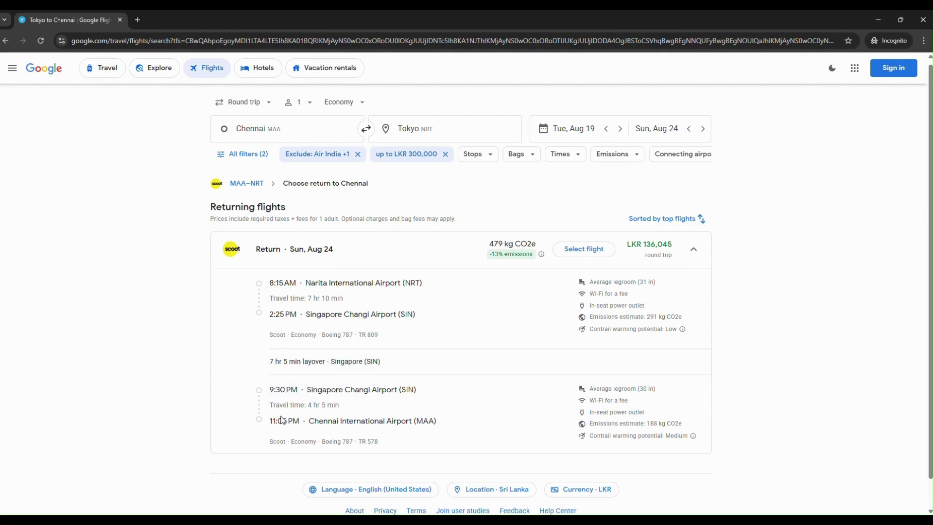
mouse_move(271, 426)
scroll(709, 350, "down", 1)
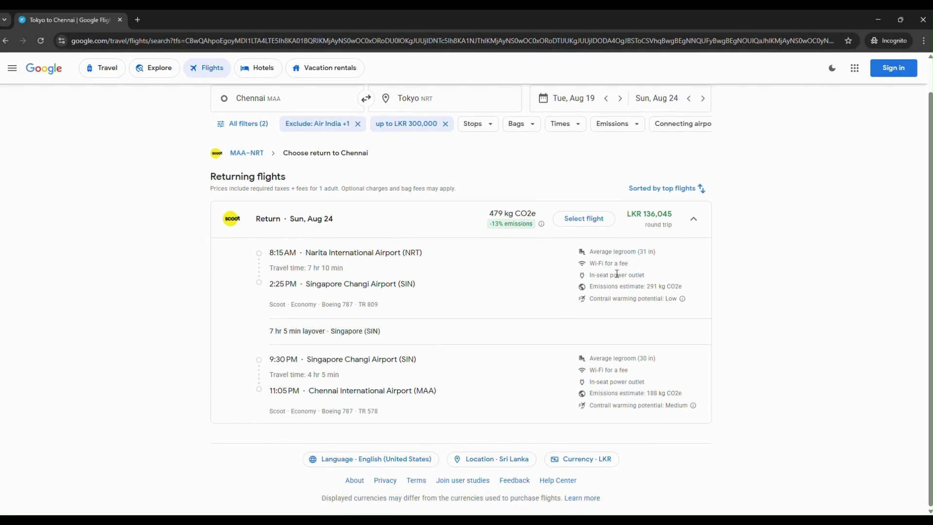
left_click(577, 223)
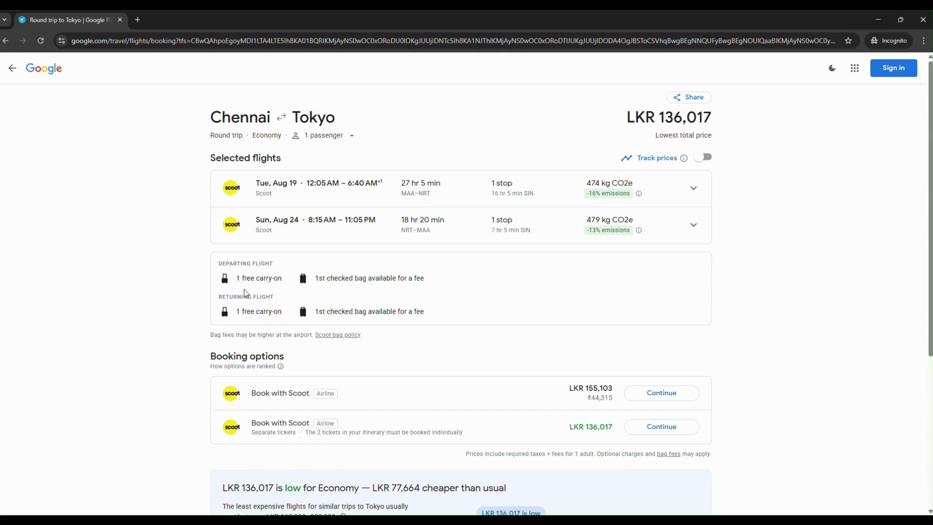
Step: Review the carry-on and checked bag allowances for the selected flights
left_click_drag(239, 280, 287, 285)
left_click(368, 300)
left_click_drag(320, 280, 439, 283)
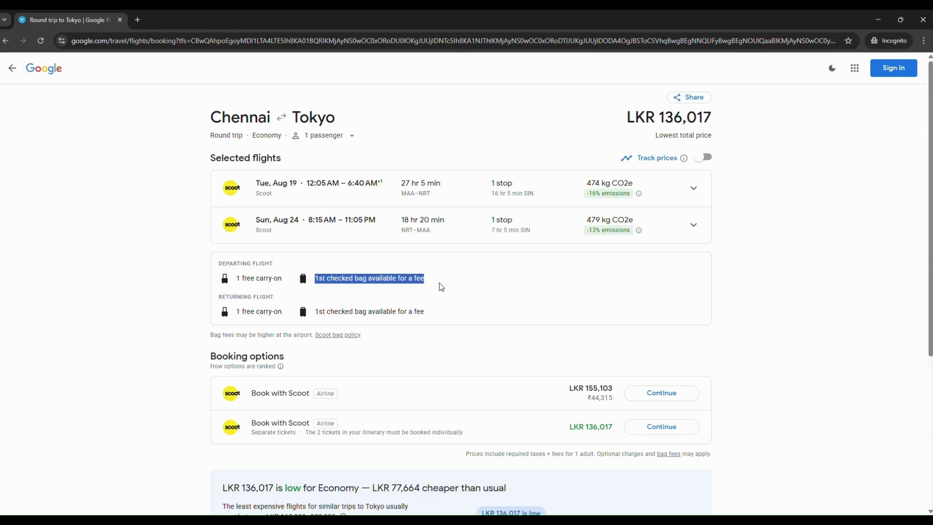
left_click(464, 293)
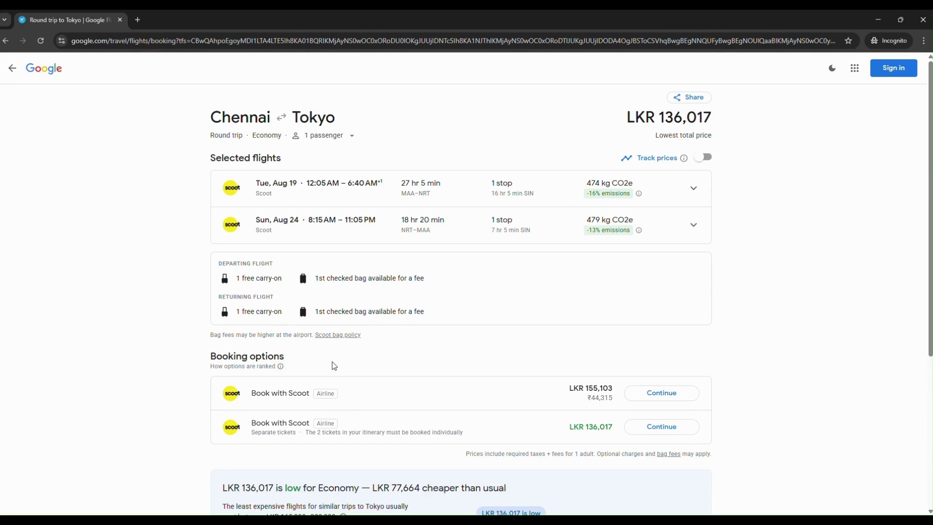
Step: Review the Scoot booking option prices and how the fare compares with usual prices for similar trips
scroll(445, 360, "down", 2)
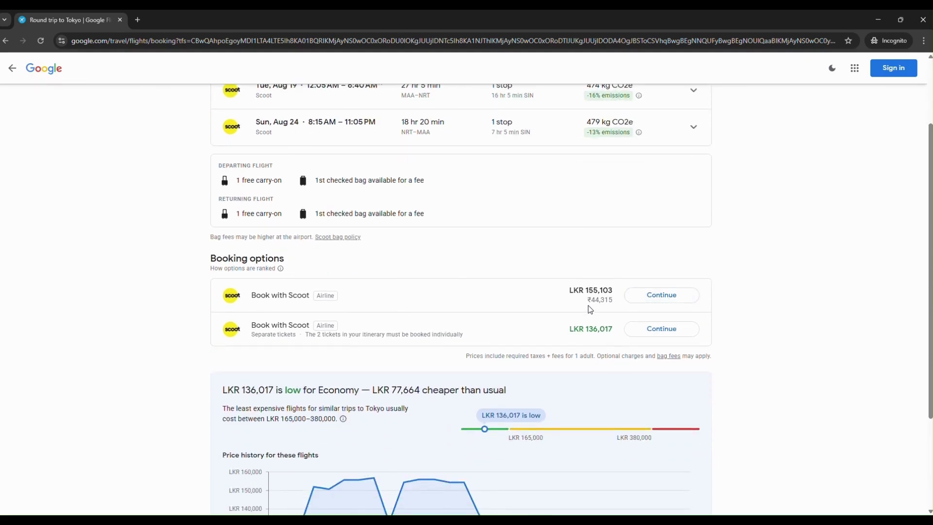
left_click_drag(590, 300, 614, 300)
left_click(527, 306)
scroll(533, 371, "down", 3)
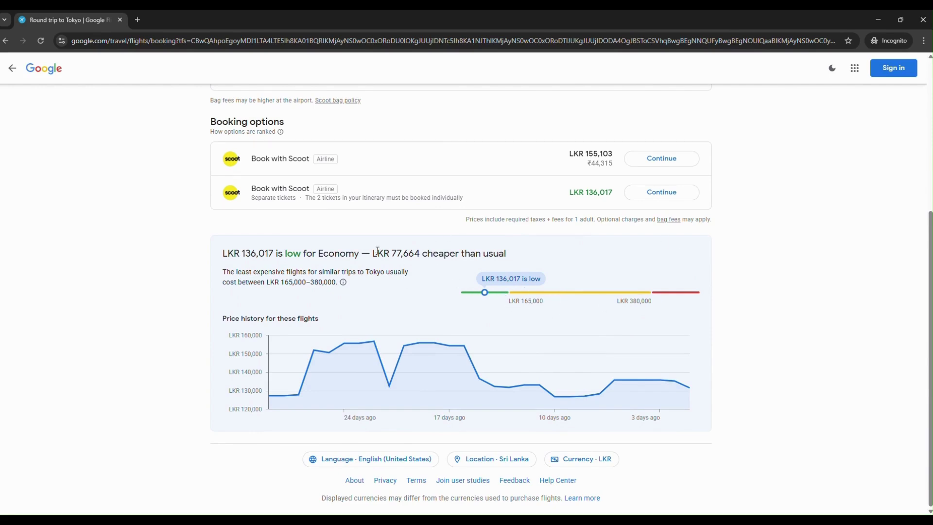
left_click_drag(374, 257, 501, 263)
left_click(248, 256)
Step: Continue with the LKR 155,103 Scoot booking option and accept all cookies on the airline's site
scroll(732, 336, "up", 2)
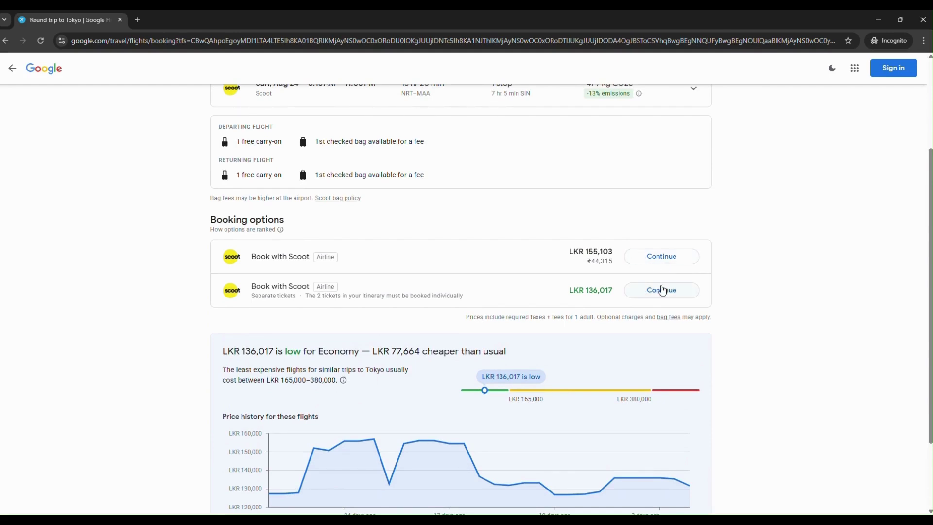
left_click(661, 256)
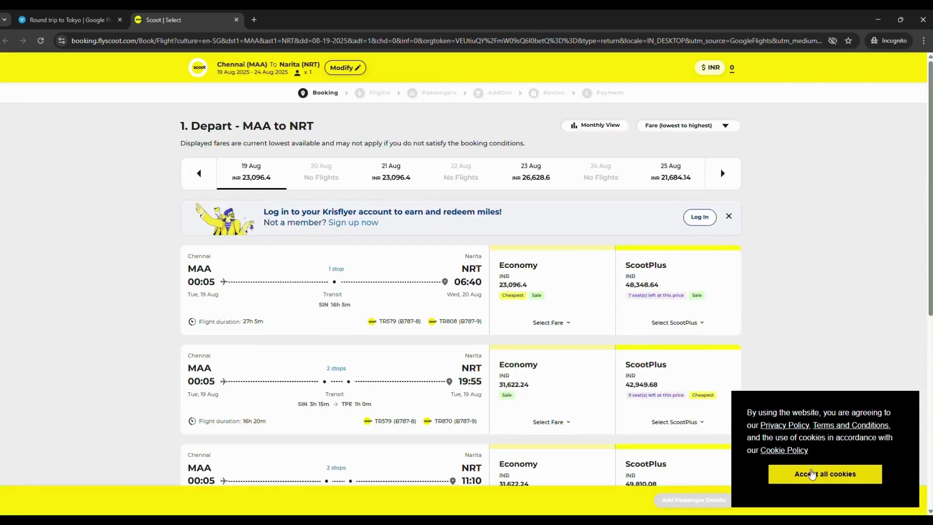
left_click(811, 474)
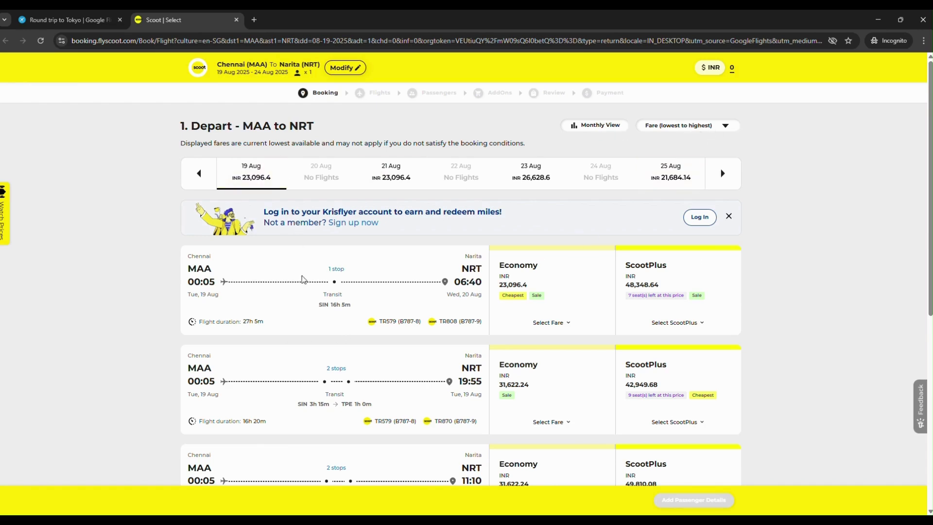
Step: Choose the Basic fare for the 19 Aug Chennai to Narita flight and open the return flight's Economy fare options
scroll(372, 325, "down", 3)
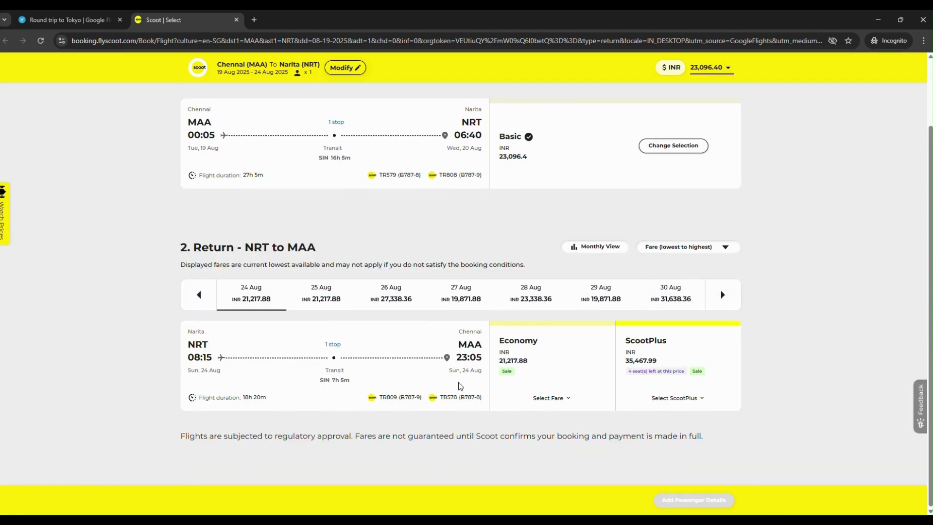
left_click(563, 400)
scroll(383, 385, "down", 6)
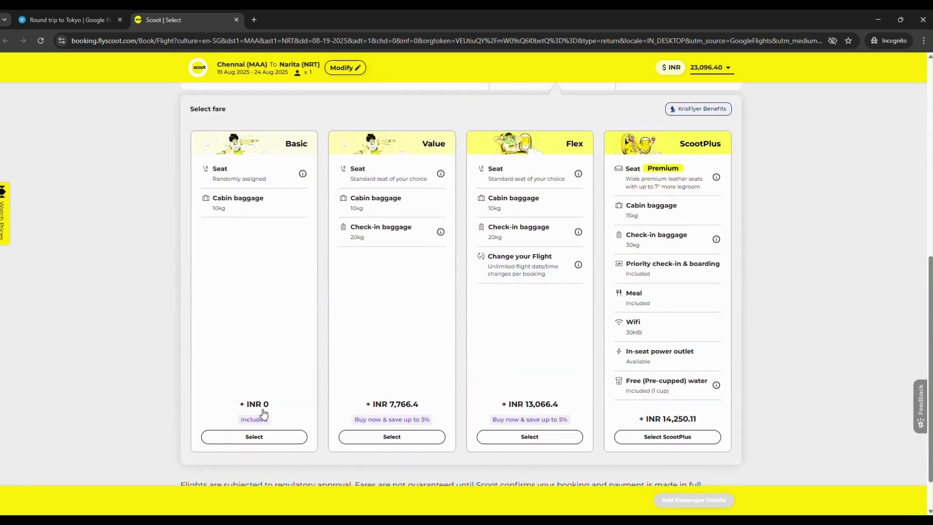
Step: Compare the added cost and inclusions of the Basic, Value and Flex fares for the return flight
left_click_drag(269, 406, 243, 406)
left_click_drag(419, 406, 390, 410)
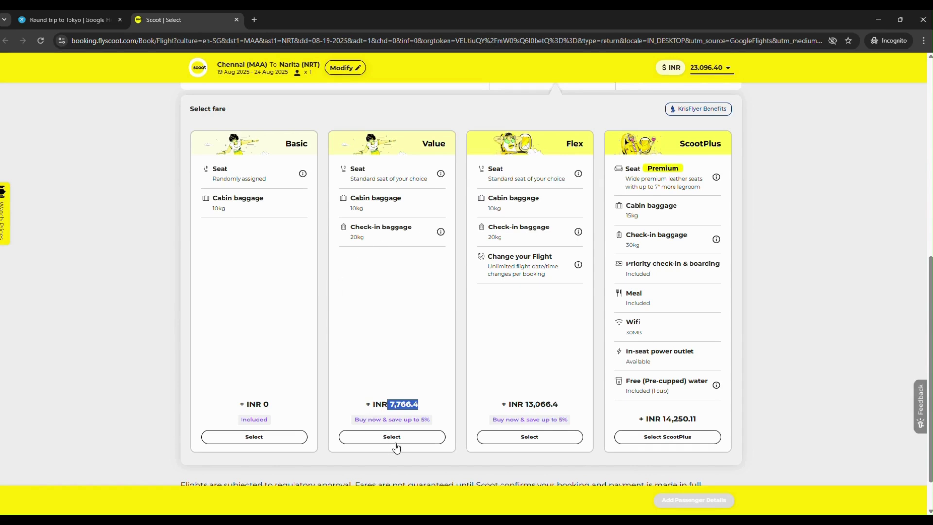
left_click(349, 419)
left_click_drag(501, 267, 552, 276)
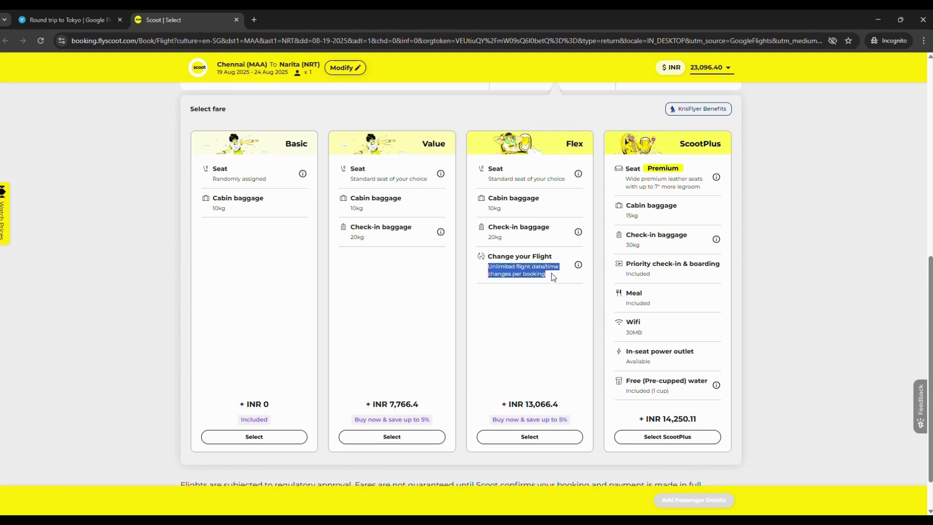
Step: Examine the ScootPlus fare's baggage, priority boarding, meal, Wi-Fi, power outlet and water inclusions and its added cost
left_click(715, 241)
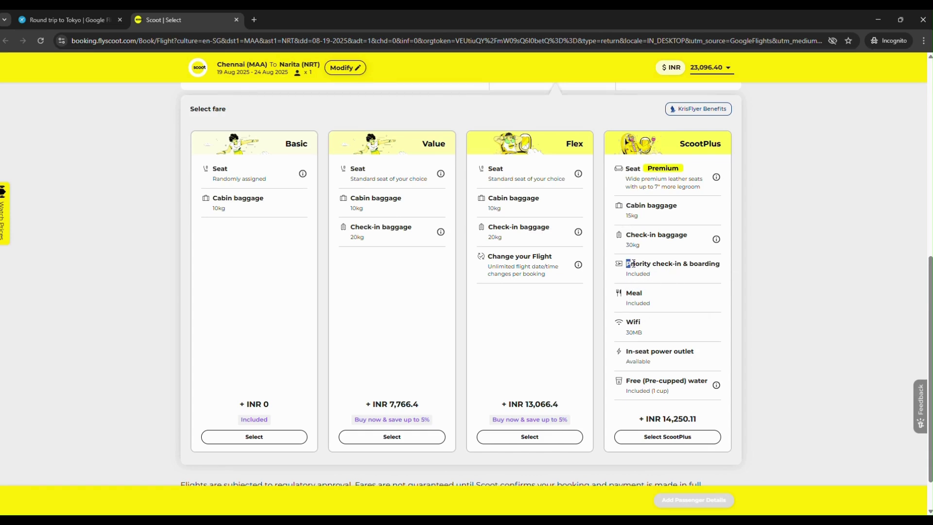
left_click_drag(633, 262, 723, 268)
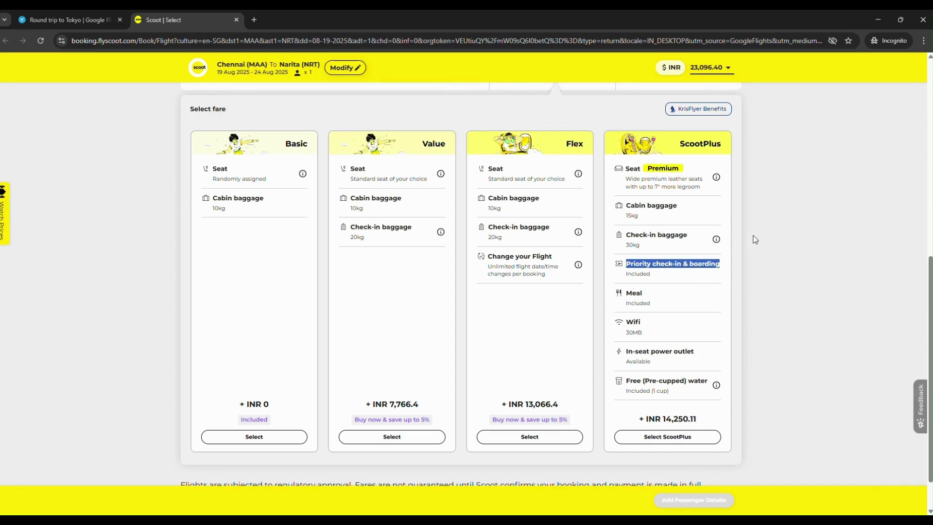
left_click(671, 293)
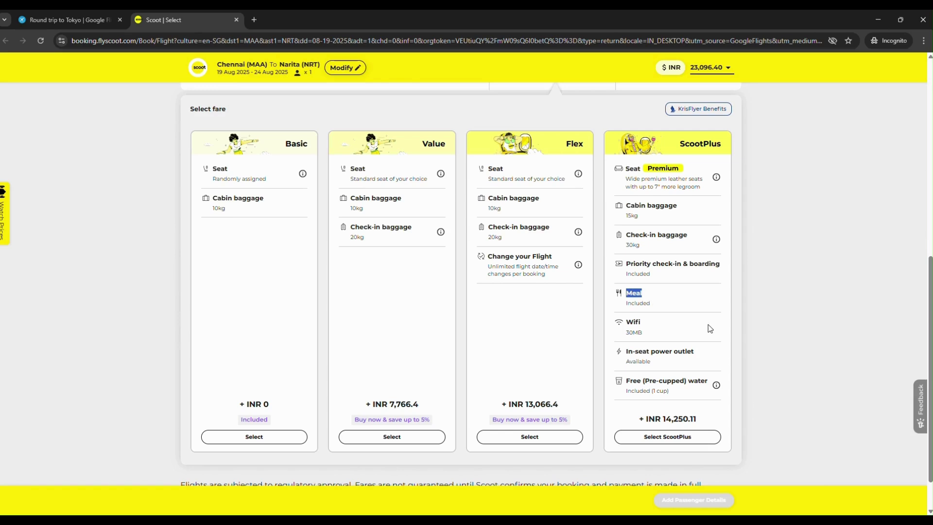
left_click(653, 329)
double_click(632, 323)
left_click_drag(626, 350, 704, 356)
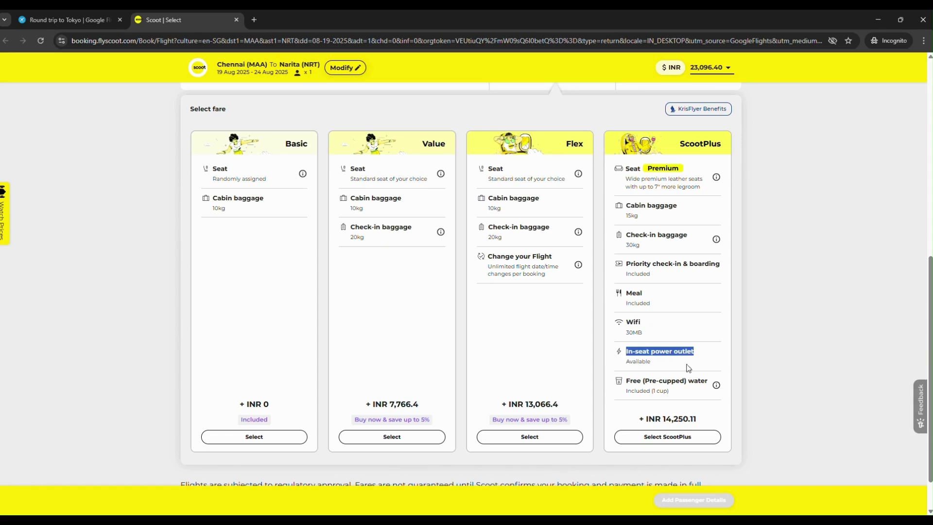
left_click_drag(626, 382, 720, 395)
left_click(783, 401)
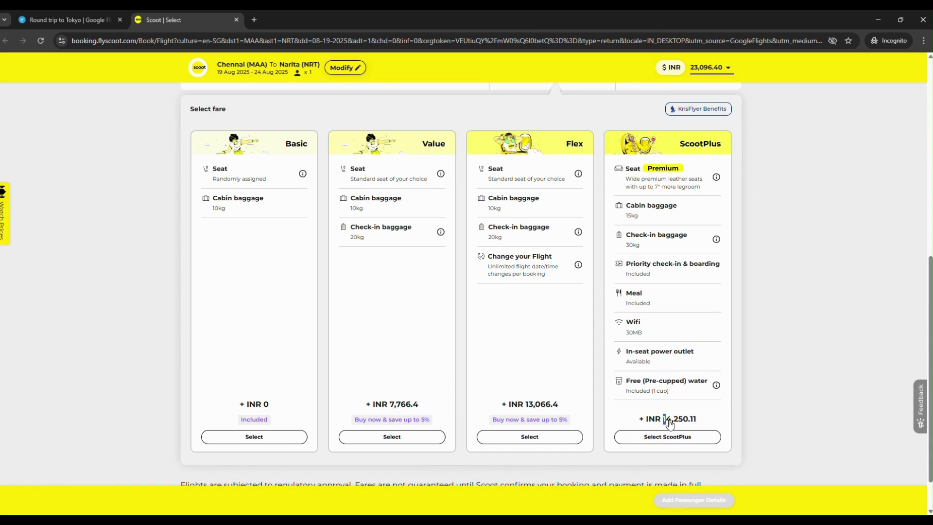
left_click_drag(663, 419, 698, 421)
Step: Select the Basic fare for the Narita to Chennai return flight and review both chosen flights
left_click(261, 440)
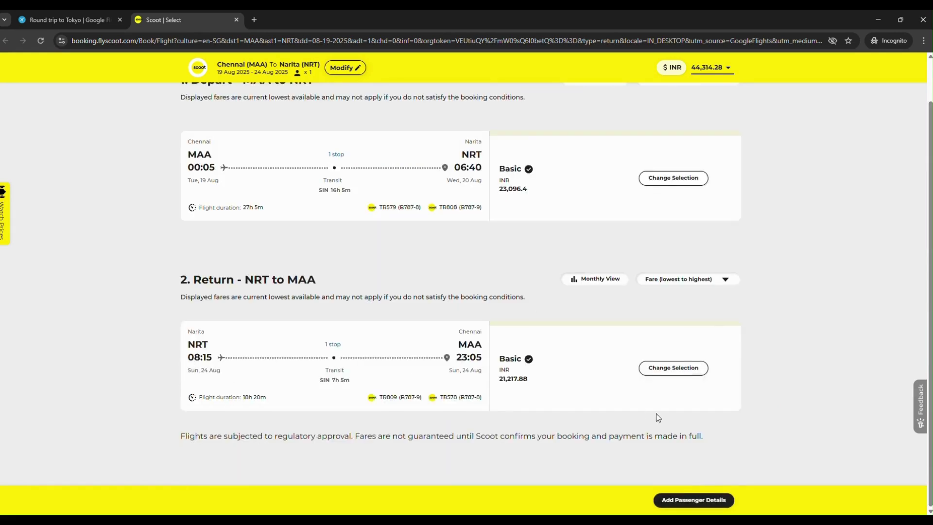
scroll(768, 351, "up", 1)
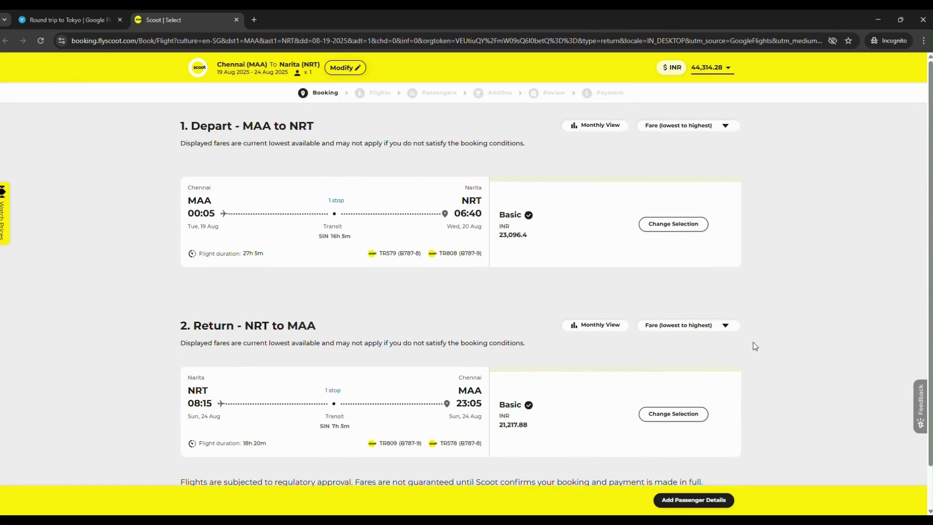
scroll(751, 342, "down", 1)
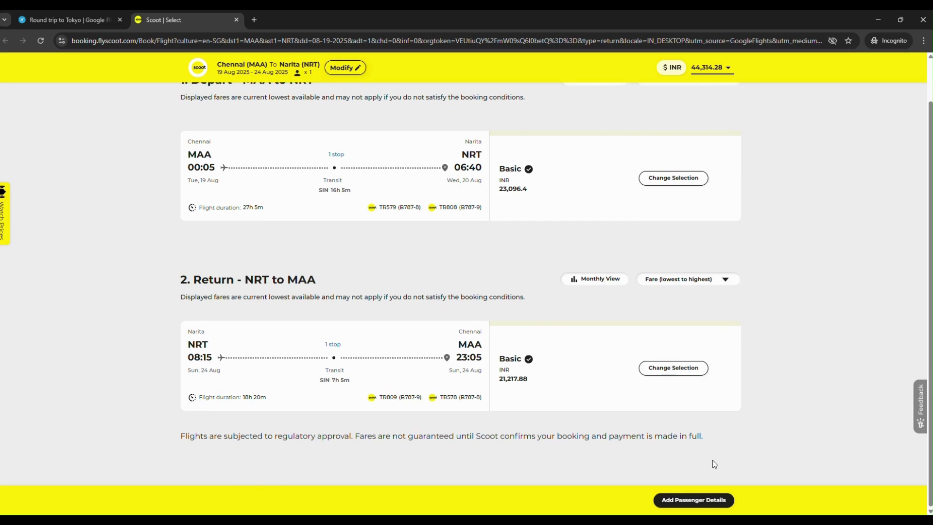
Step: Proceed to the passenger details, set the salutation to Mrs and enter the passenger's first and last name
left_click(690, 503)
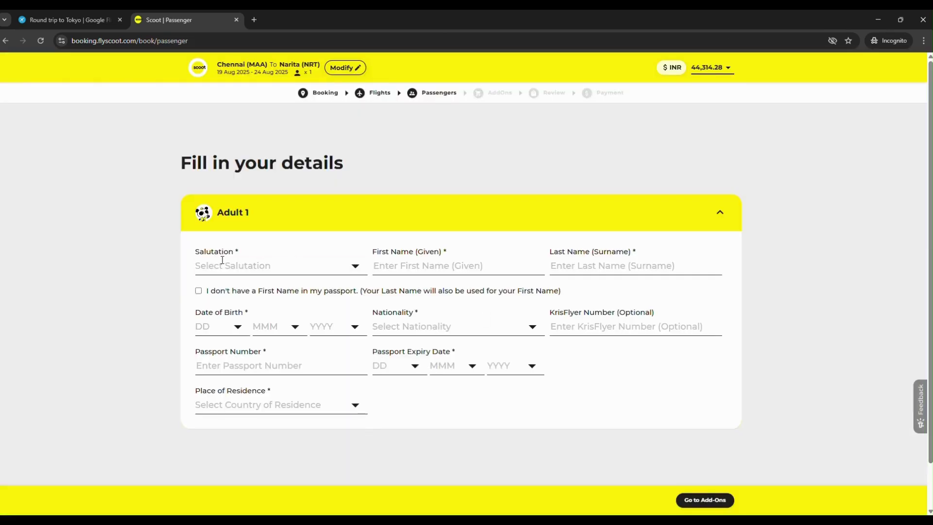
left_click(222, 260)
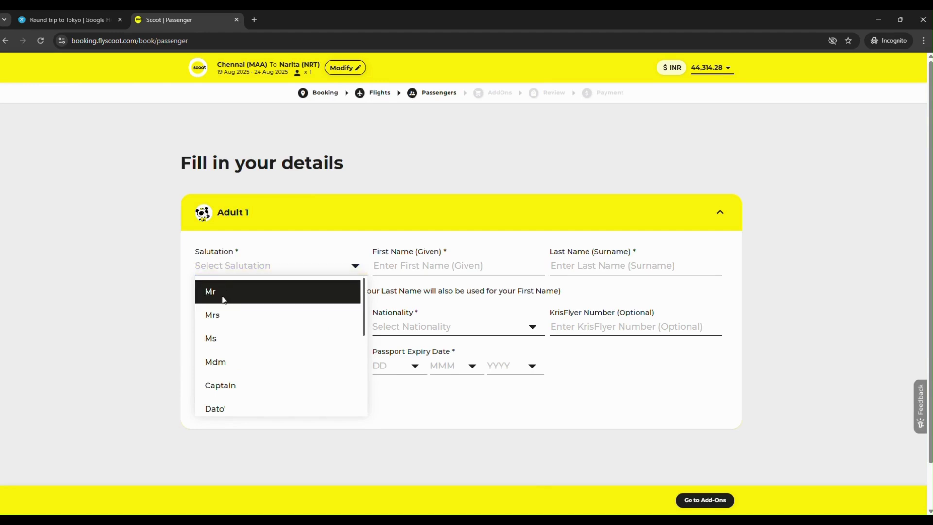
left_click(246, 314)
left_click(410, 261)
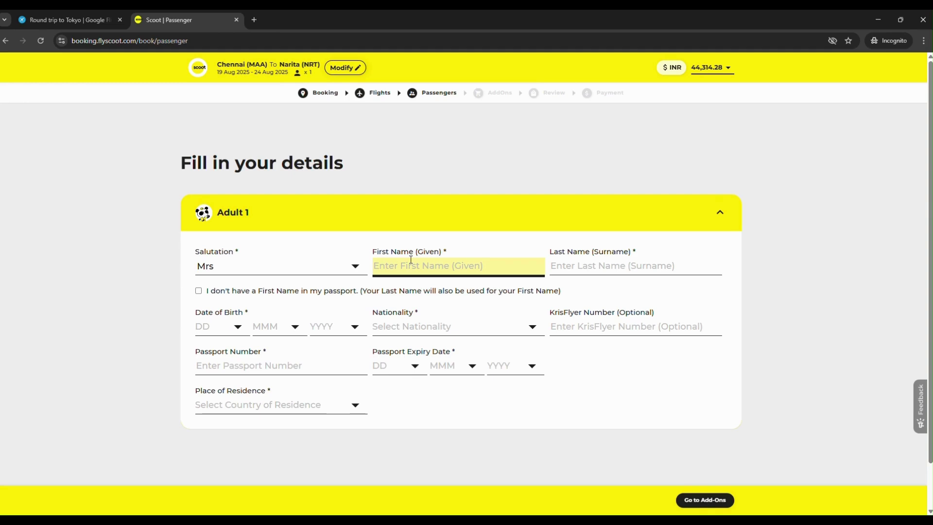
type("ABCD")
left_click(589, 266)
type("DEFG")
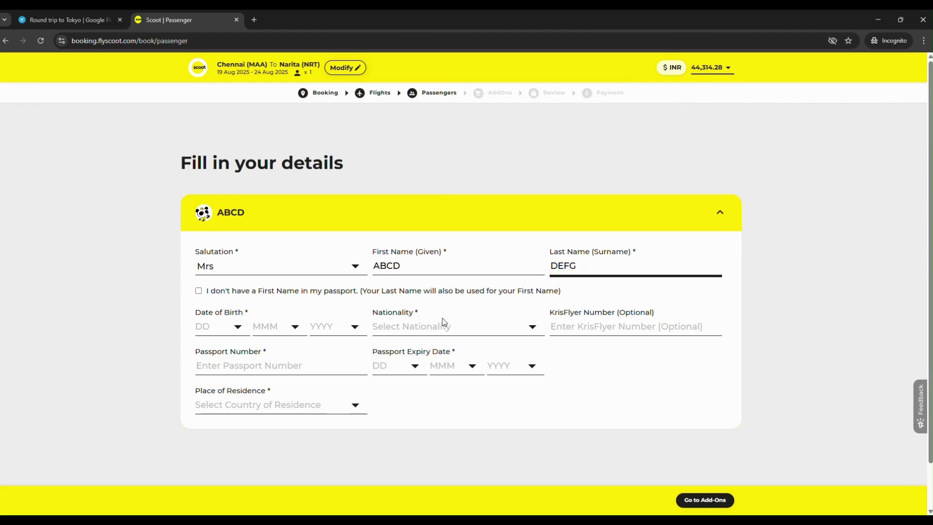
Step: Fill in the passenger's date of birth and set the nationality to Singapore
left_click(213, 333)
left_click(215, 352)
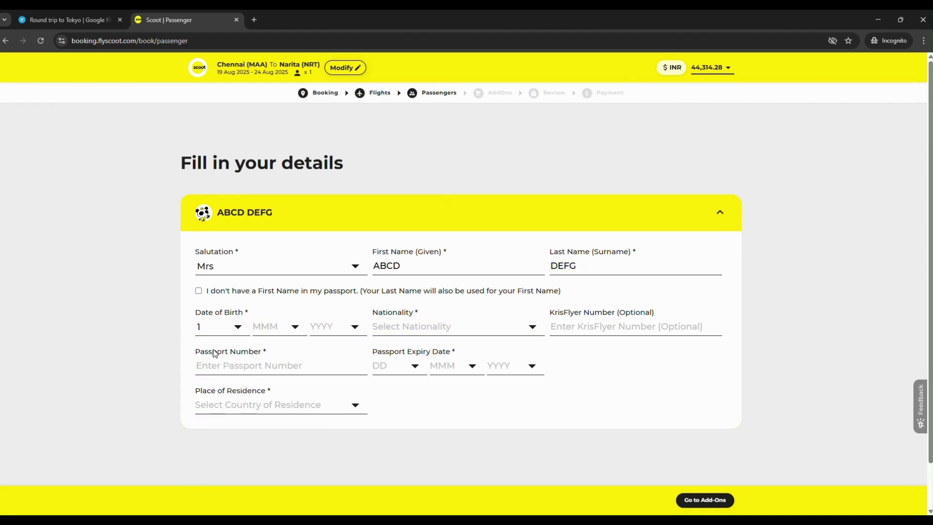
left_click(268, 328)
left_click(275, 354)
left_click(321, 327)
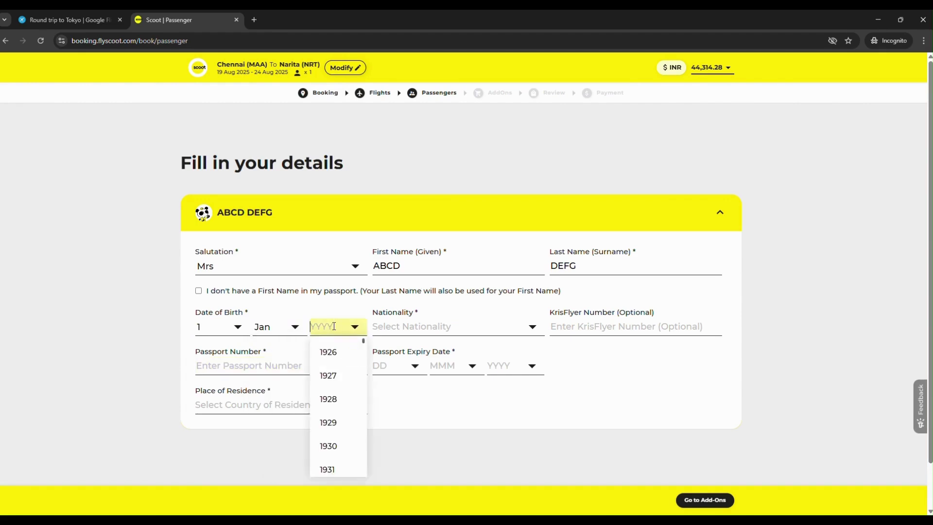
left_click(339, 375)
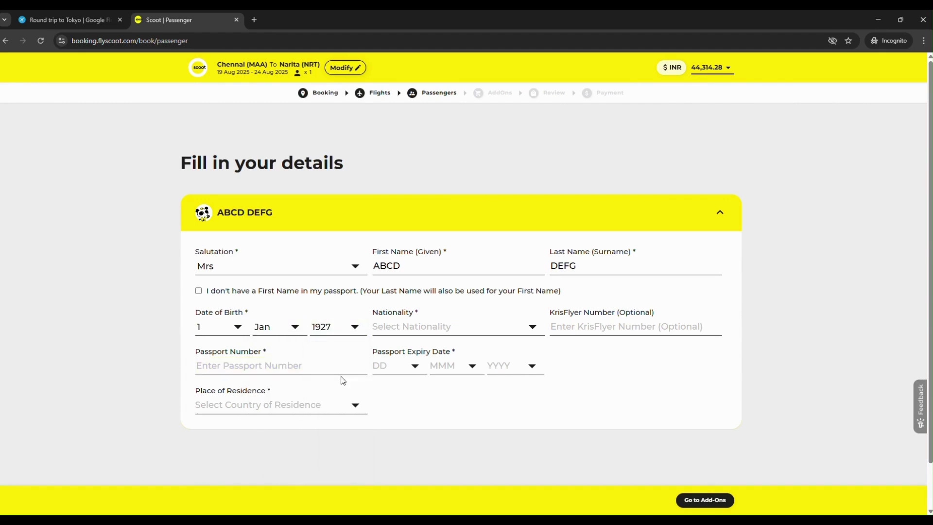
left_click(416, 327)
left_click(418, 358)
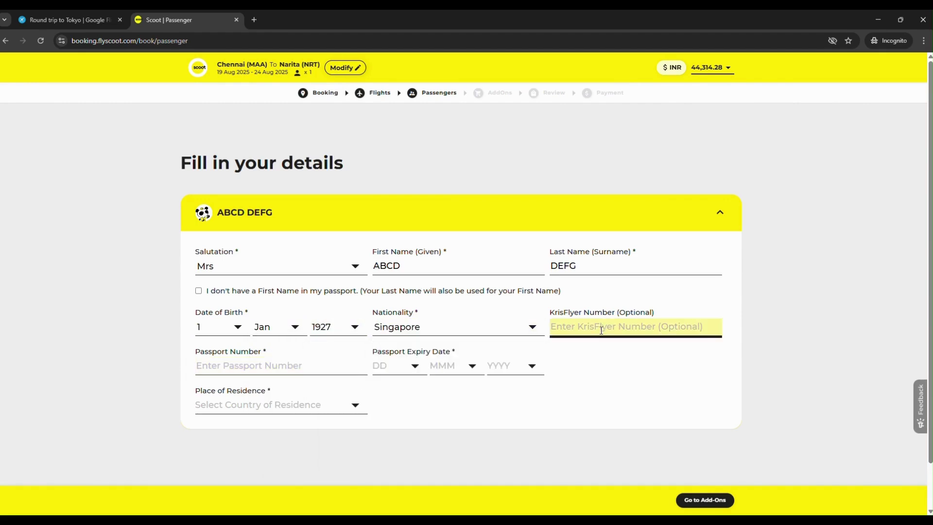
Step: Enter the passenger's passport number and set the place of residence to Singapore
left_click(301, 371)
type("2")
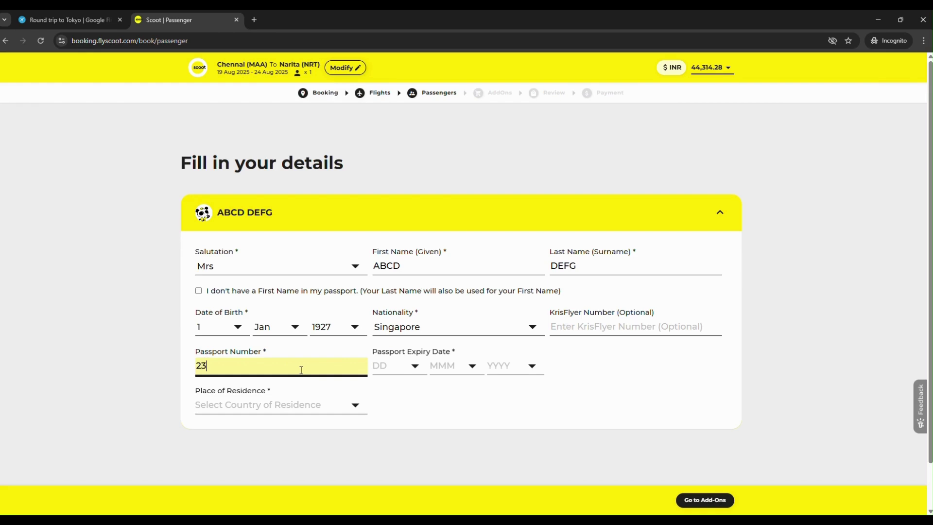
type("3456789")
left_click(308, 404)
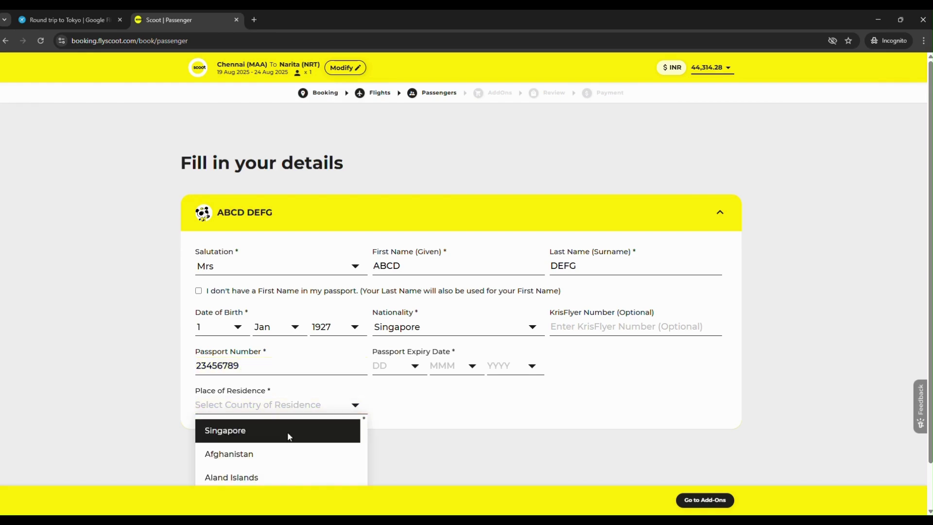
left_click(287, 430)
Step: Set the passport expiry date to 1 Jan 2028 and continue to the add-ons
left_click(395, 365)
left_click(394, 393)
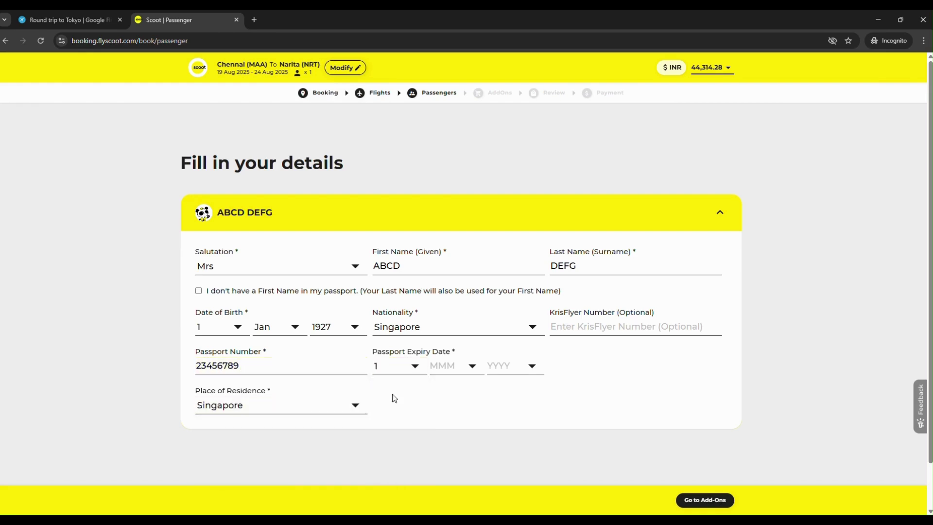
left_click(448, 367)
left_click(446, 391)
left_click(500, 366)
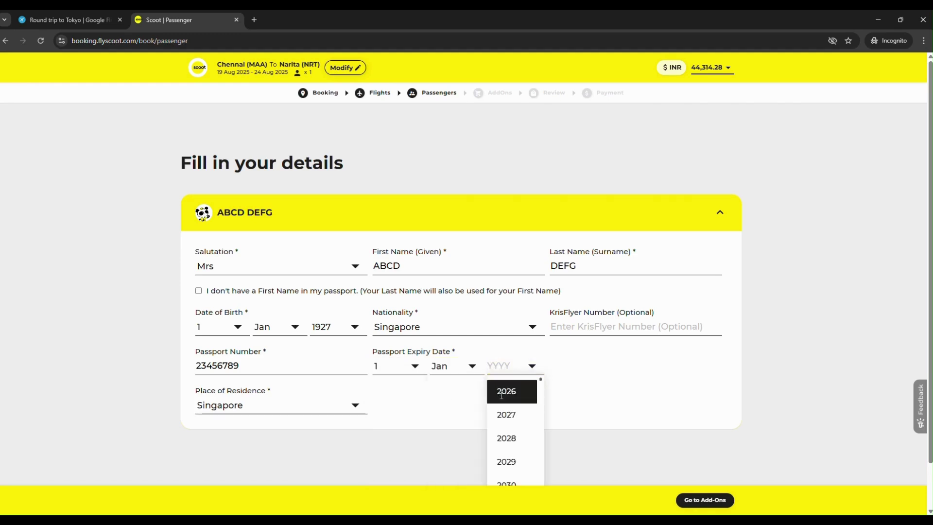
left_click(506, 438)
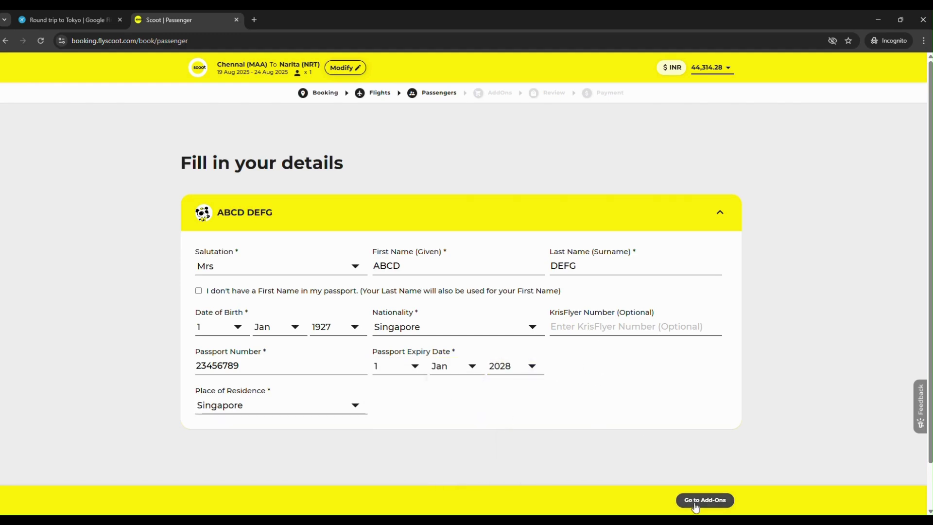
left_click(696, 506)
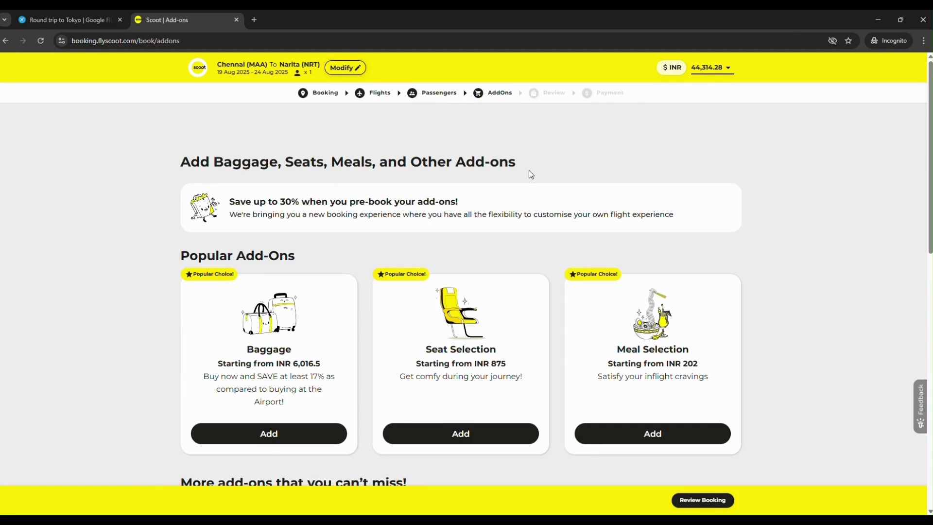
Step: Open the baggage add-on and review the check-in and cabin baggage options for the Chennai to Narita flight
scroll(416, 221, "down", 1)
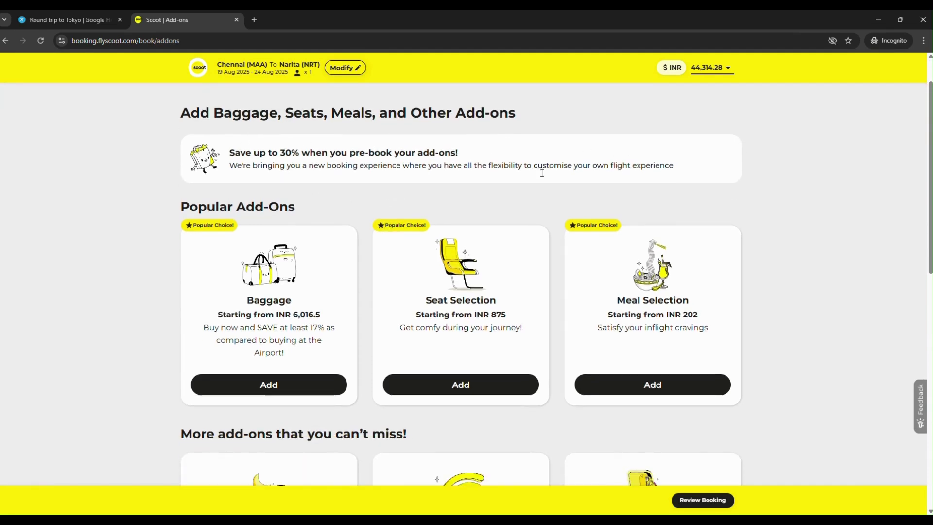
scroll(437, 233, "down", 1)
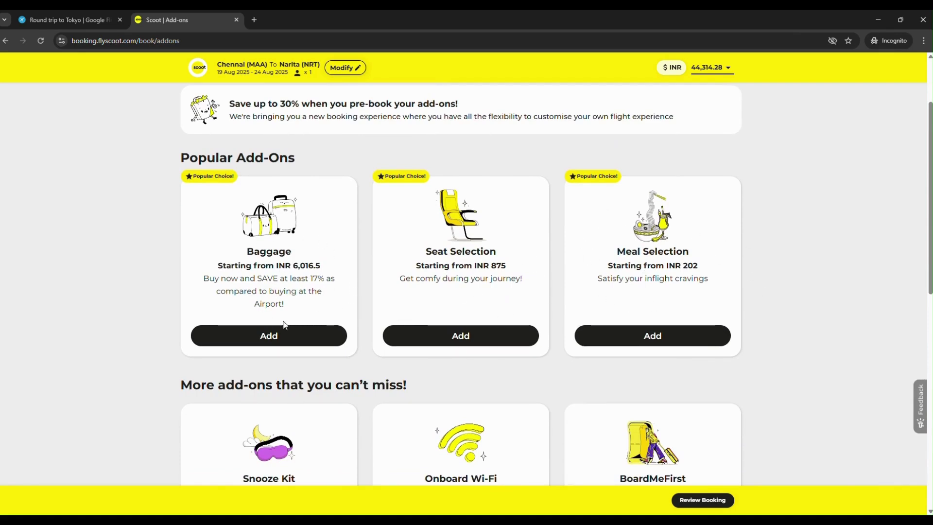
left_click(287, 338)
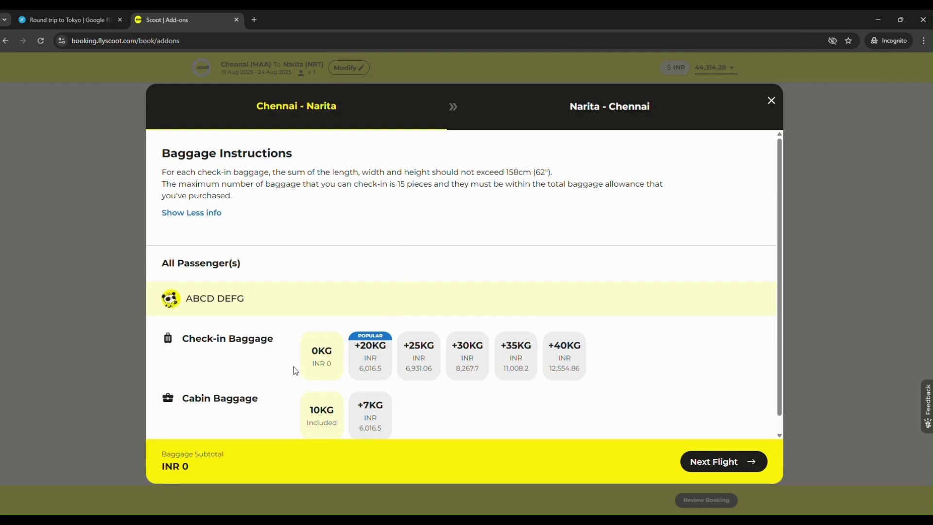
scroll(366, 362, "down", 1)
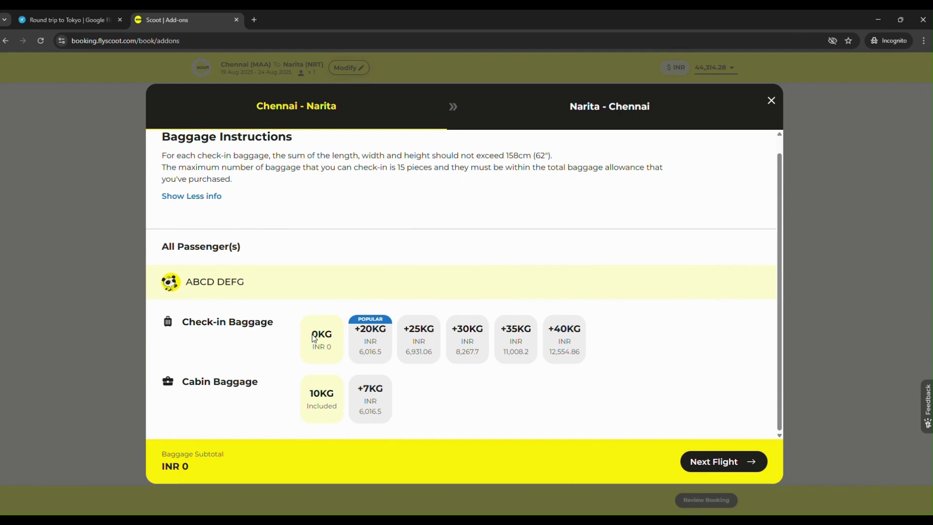
Step: Try adding 20KG of check-in baggage to the Chennai to Narita flight and revert to 0KG
left_click_drag(314, 338, 331, 351)
left_click(368, 354)
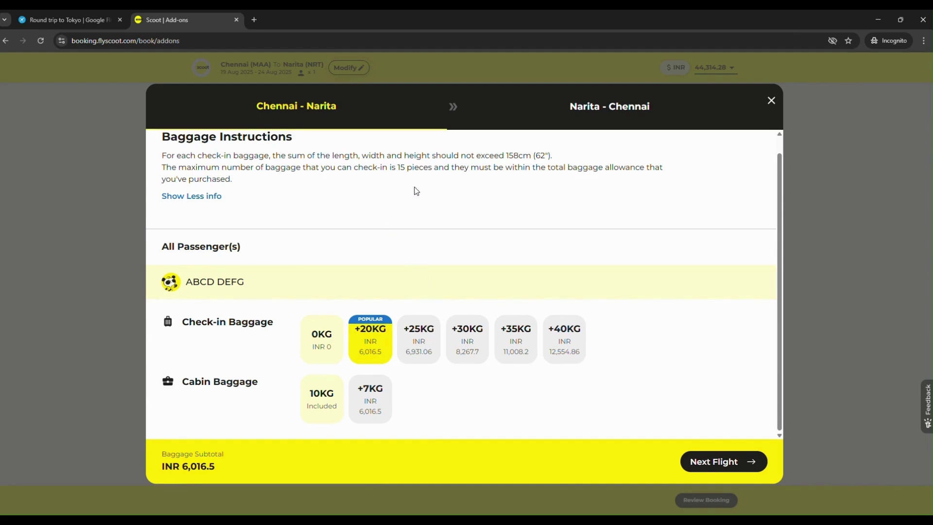
left_click(325, 341)
Step: Read the baggage instructions on the size limit and maximum number of check-in pieces
scroll(328, 336, "up", 1)
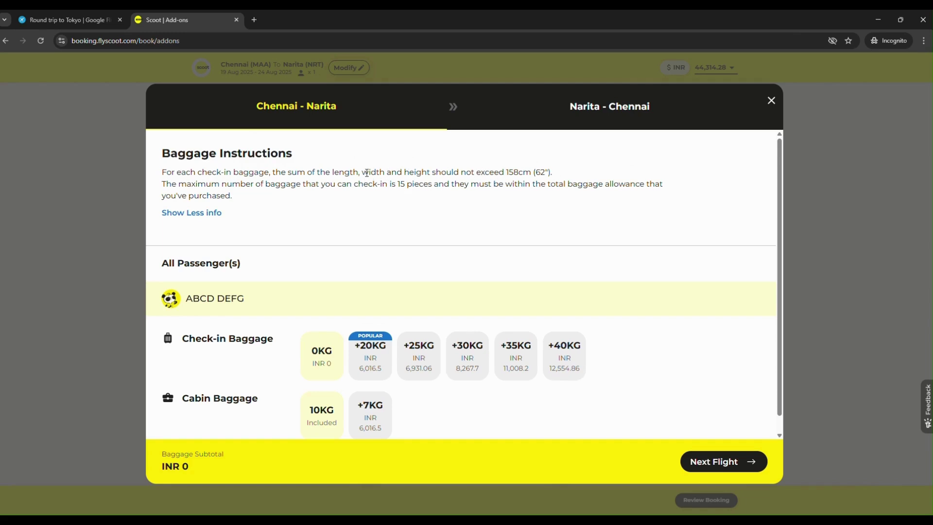
left_click_drag(333, 173, 670, 197)
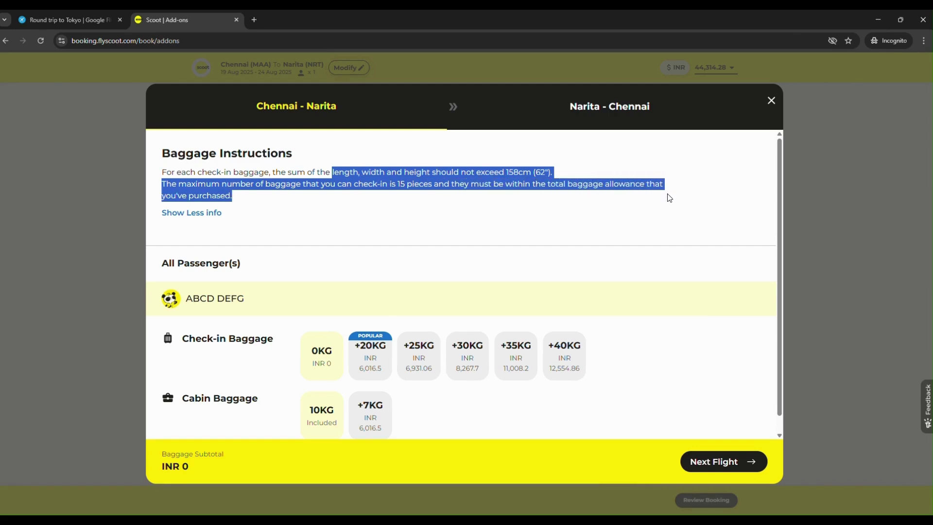
left_click(485, 220)
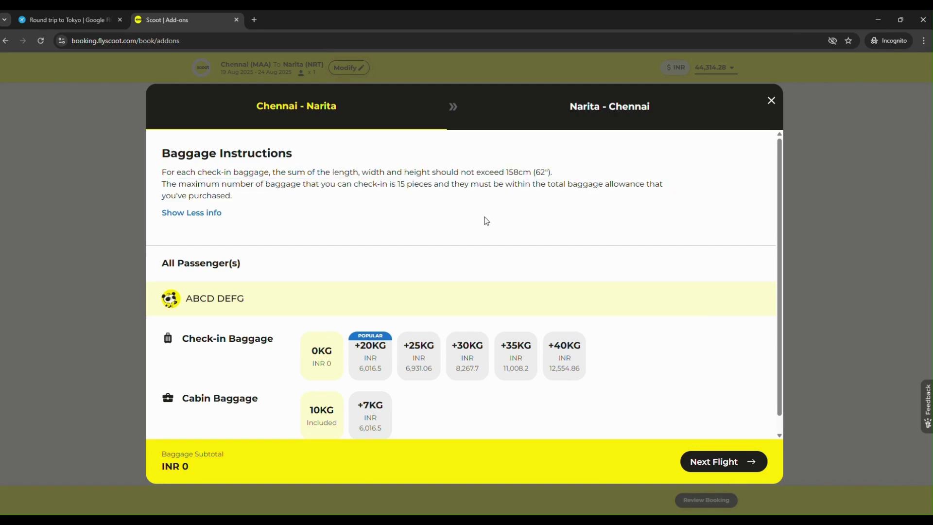
Step: Go on to the Narita to Chennai baggage options, leave check-in baggage at 0KG and finish the baggage selection
scroll(721, 459, "down", 1)
left_click(722, 460)
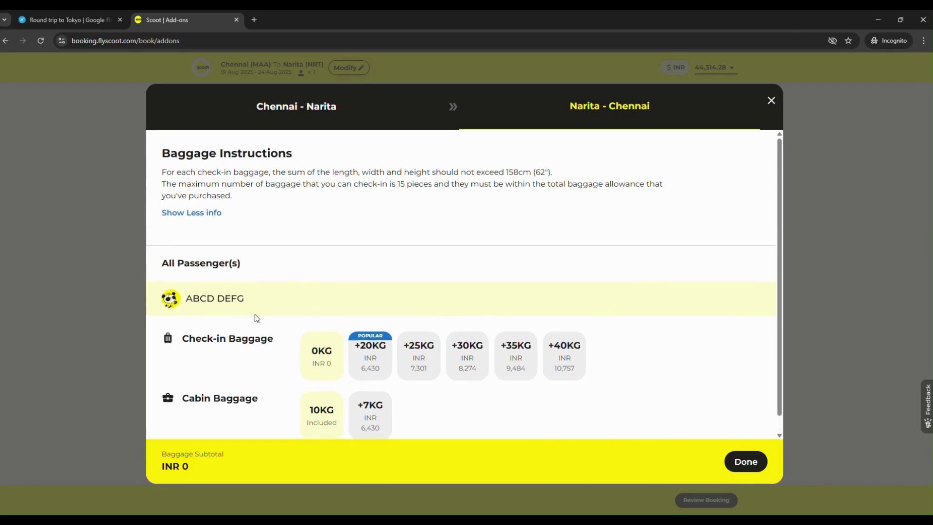
left_click(376, 342)
left_click(379, 345)
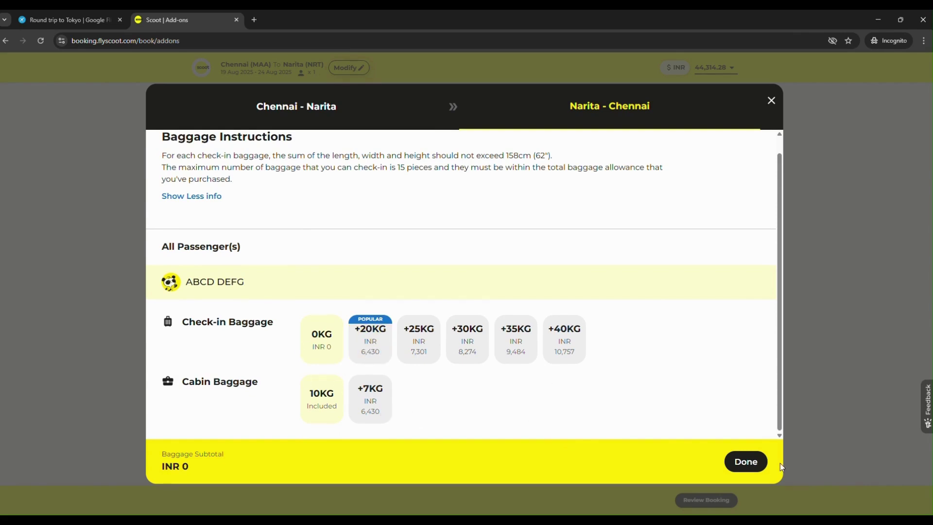
left_click(748, 463)
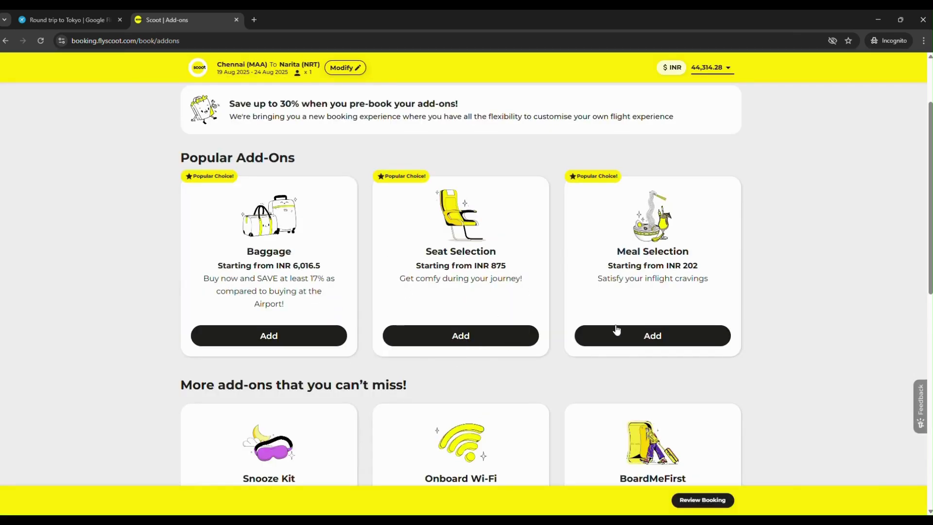
Step: Open seat selection and examine the Stretch and Standard seats on the Chennai to Singapore seat map
left_click(480, 339)
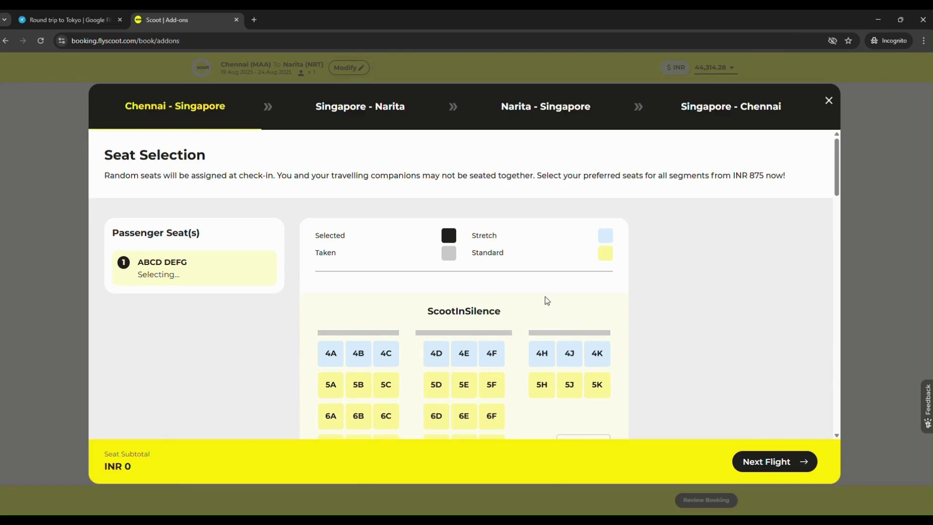
scroll(597, 318, "down", 4)
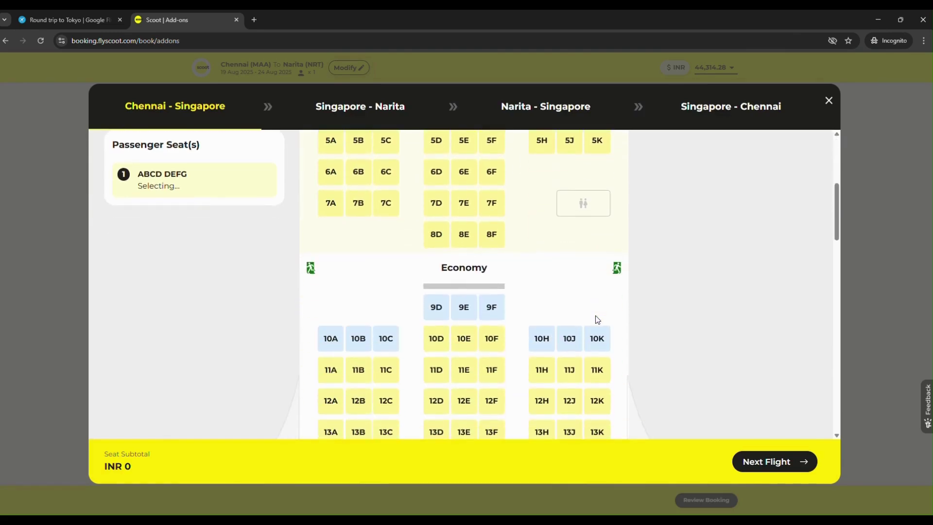
scroll(597, 319, "up", 5)
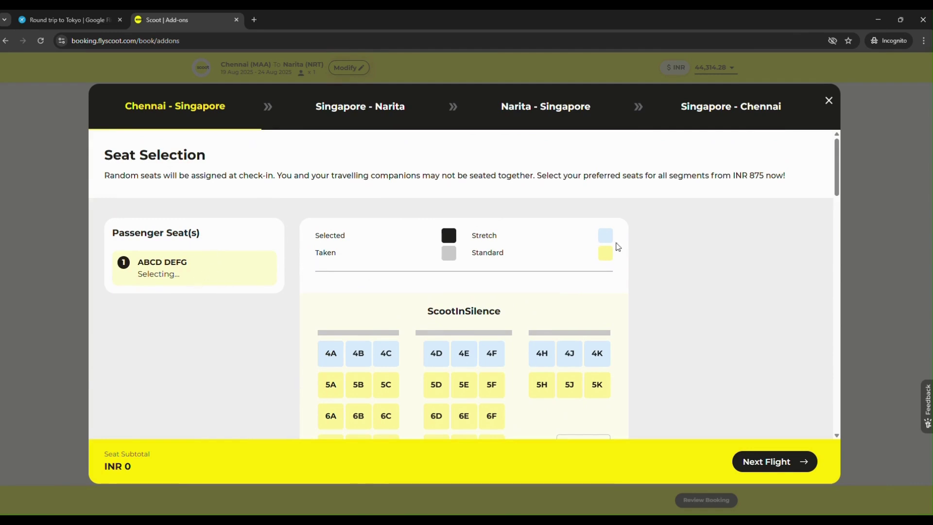
scroll(535, 270, "down", 1)
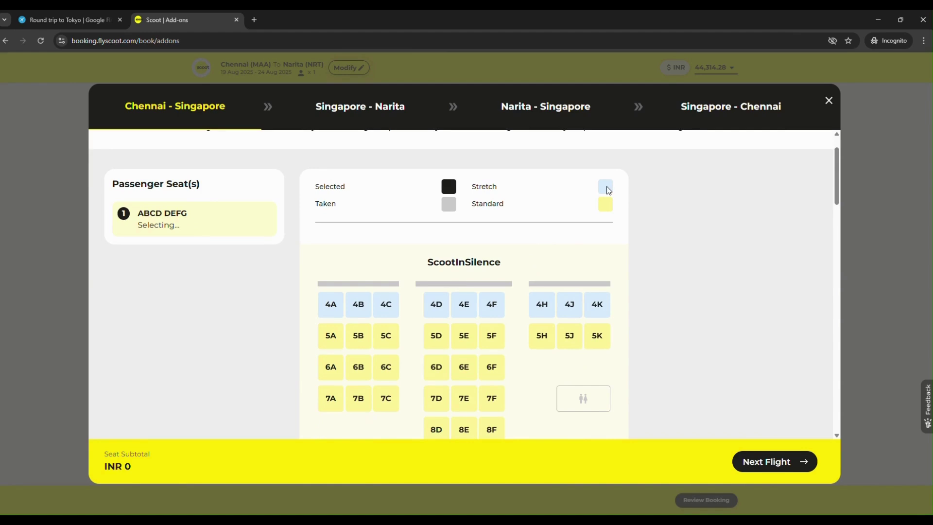
scroll(473, 355, "down", 6)
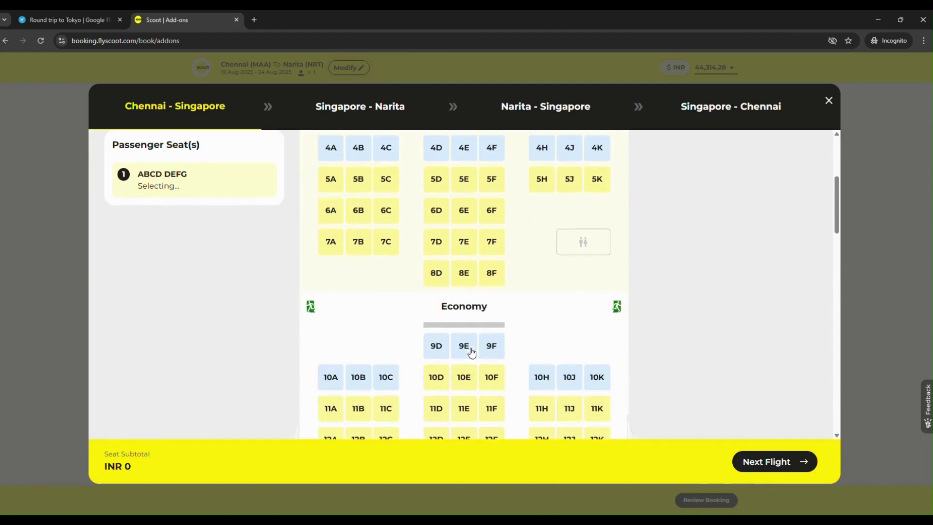
scroll(470, 350, "down", 11)
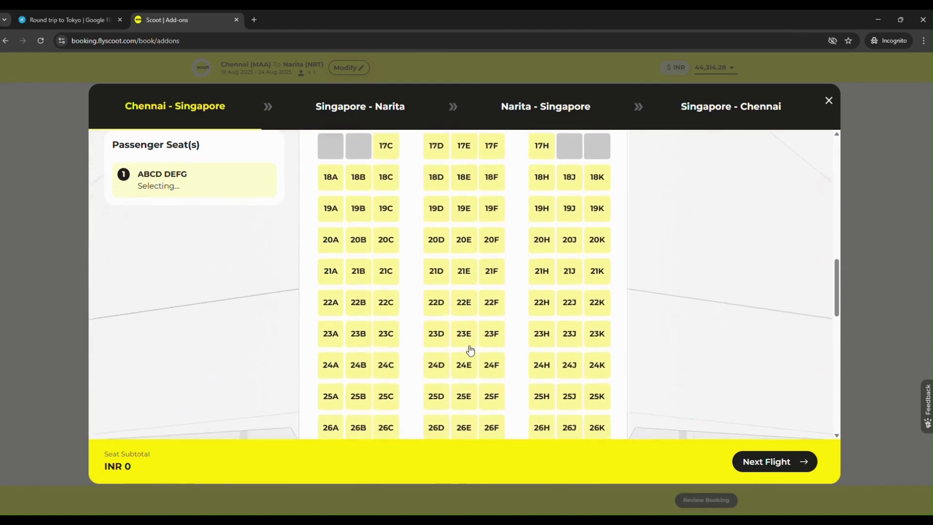
Step: Check the price and features of seat 7A on the Singapore to Narita flight, close its details and view the Economy seats
left_click(327, 257)
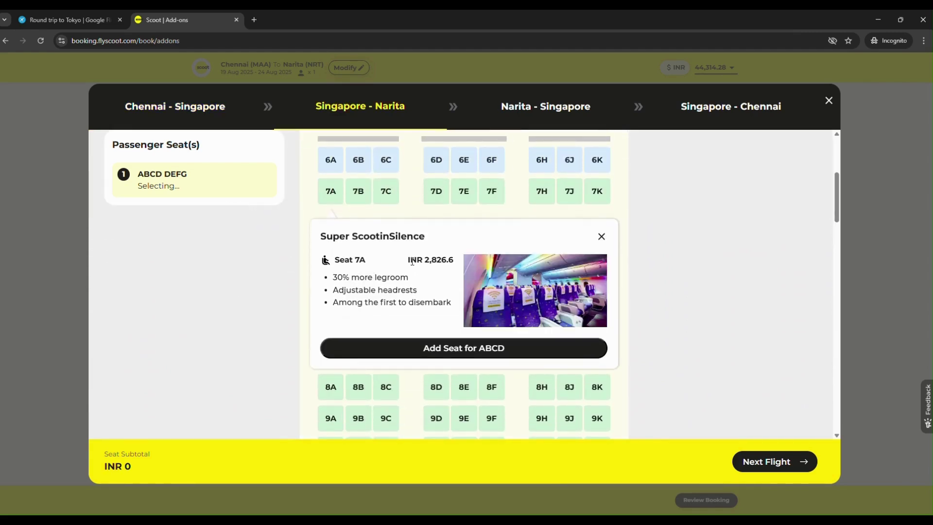
left_click_drag(412, 262, 435, 275)
left_click(419, 279)
left_click_drag(334, 295, 416, 295)
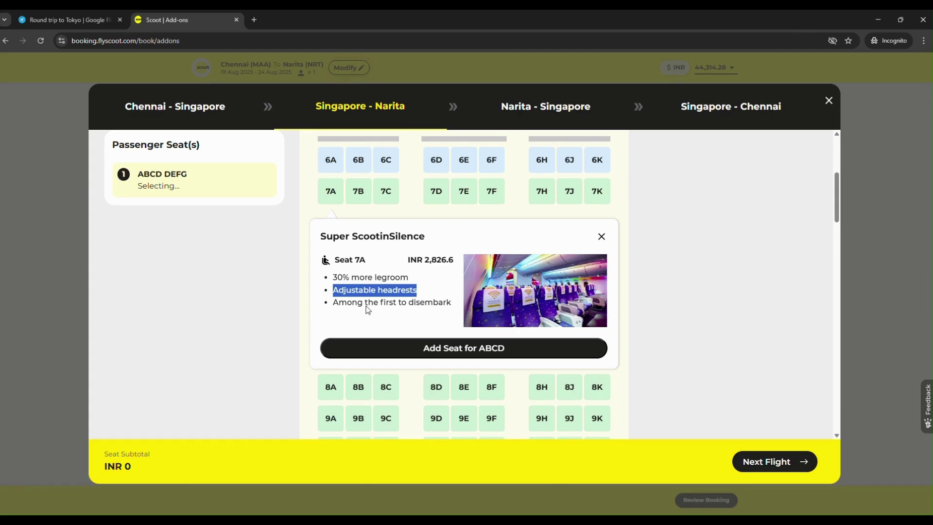
left_click(340, 302)
left_click_drag(334, 307, 458, 307)
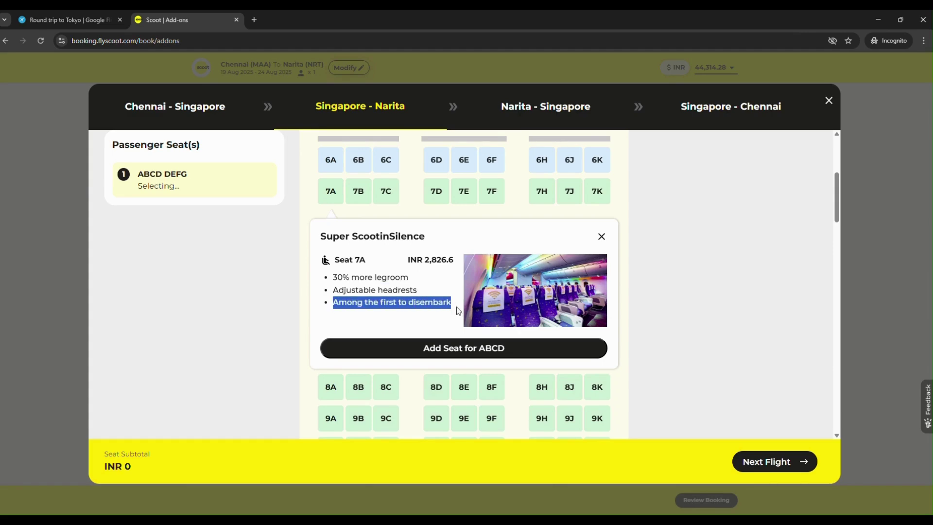
left_click(602, 237)
scroll(641, 335, "down", 15)
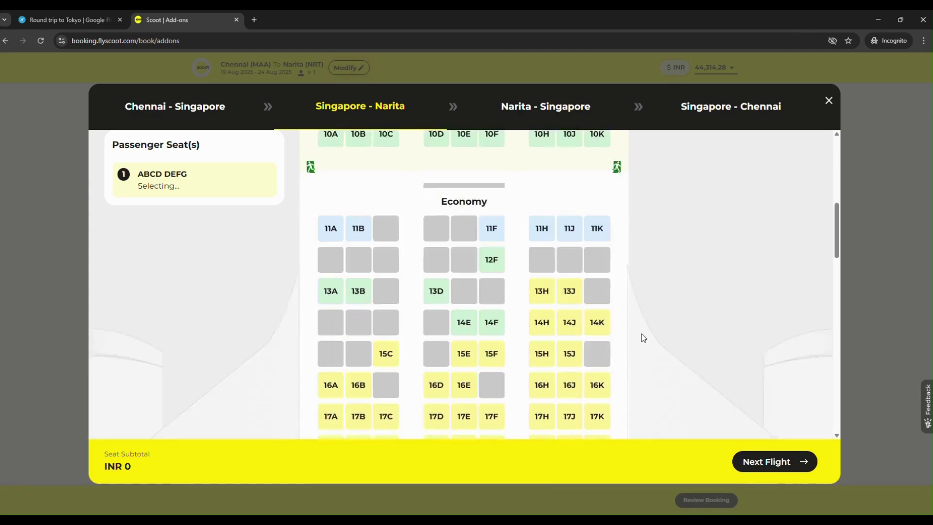
Step: Go through the Singapore to Narita and Narita to Singapore seat maps without choosing a seat and open the Singapore to Chennai map
scroll(640, 335, "down", 5)
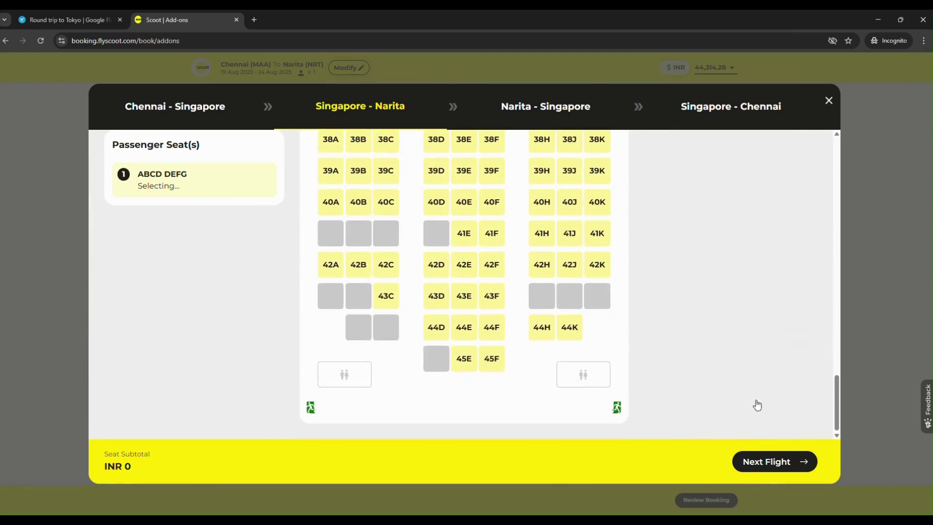
left_click(766, 463)
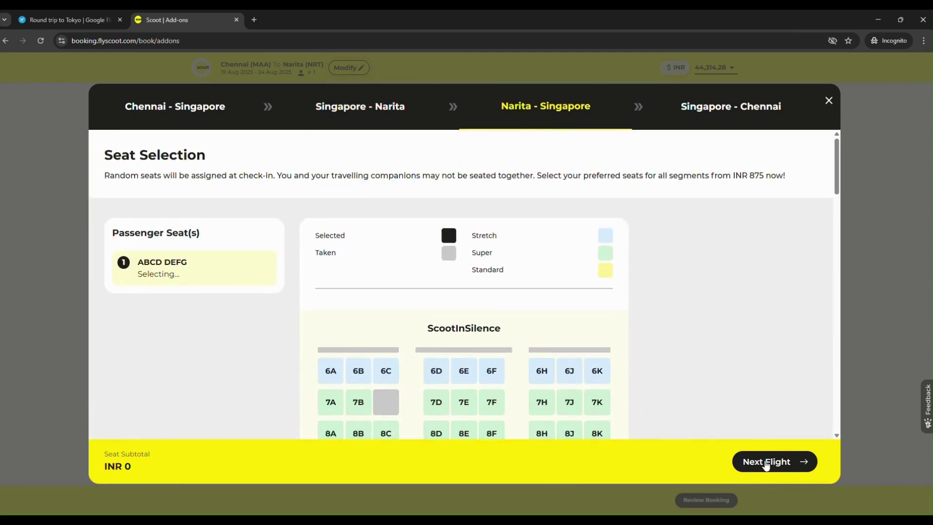
left_click(766, 463)
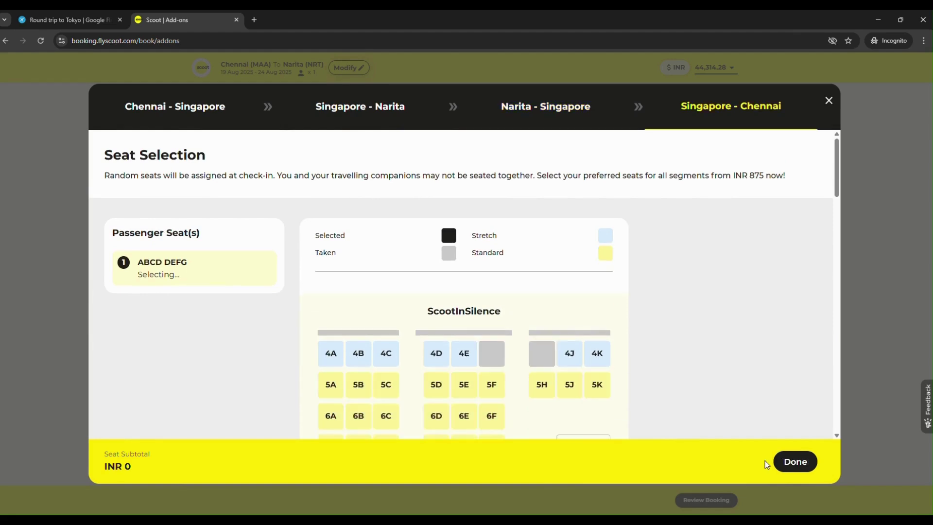
Step: Reduce the page zoom to 50% and examine the available and taken seats across the whole Singapore to Chennai seat map
scroll(674, 362, "down", 10)
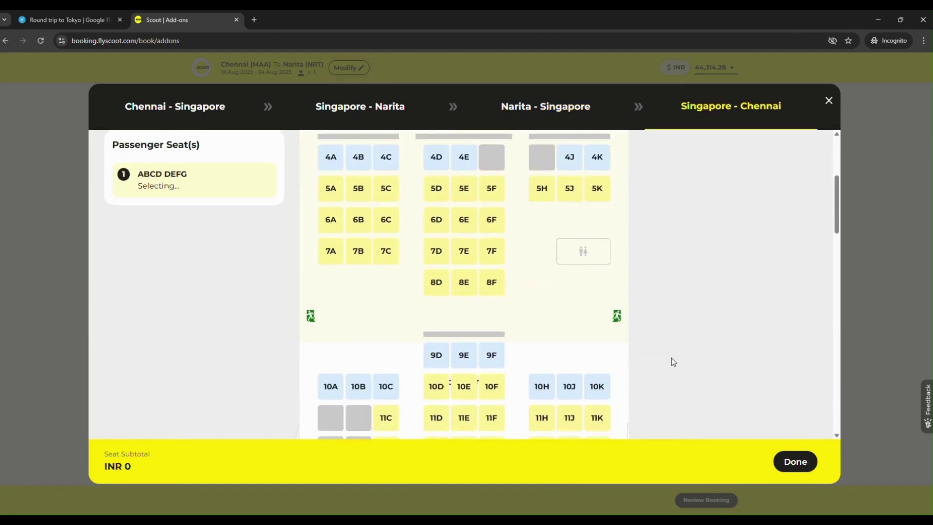
scroll(673, 362, "down", 8)
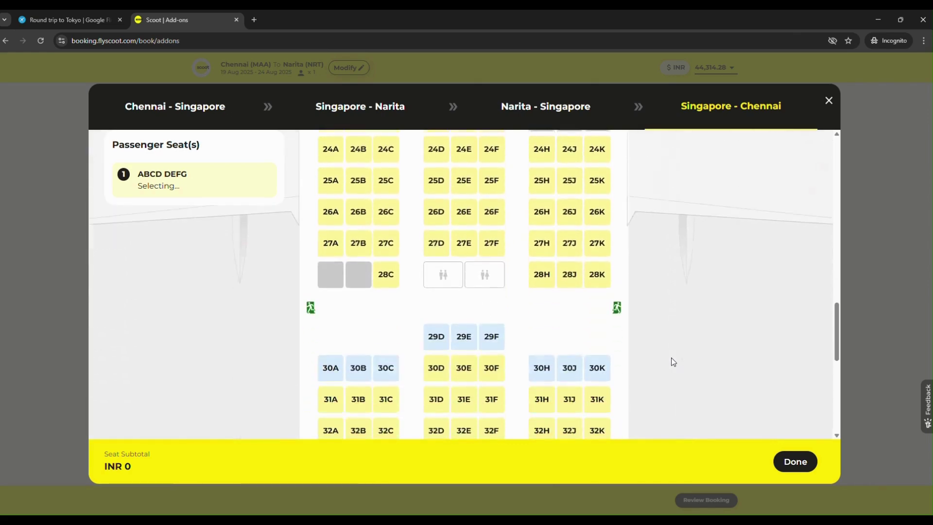
scroll(673, 361, "down", 2)
key("ctrl+minus")
key("ctrl+minus")
key("ctrl+minus")
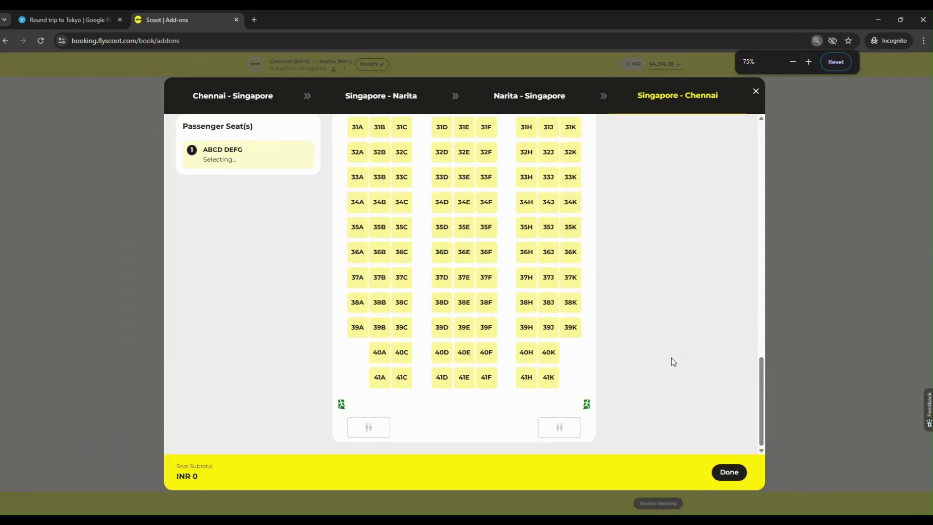
scroll(601, 346, "up", 4)
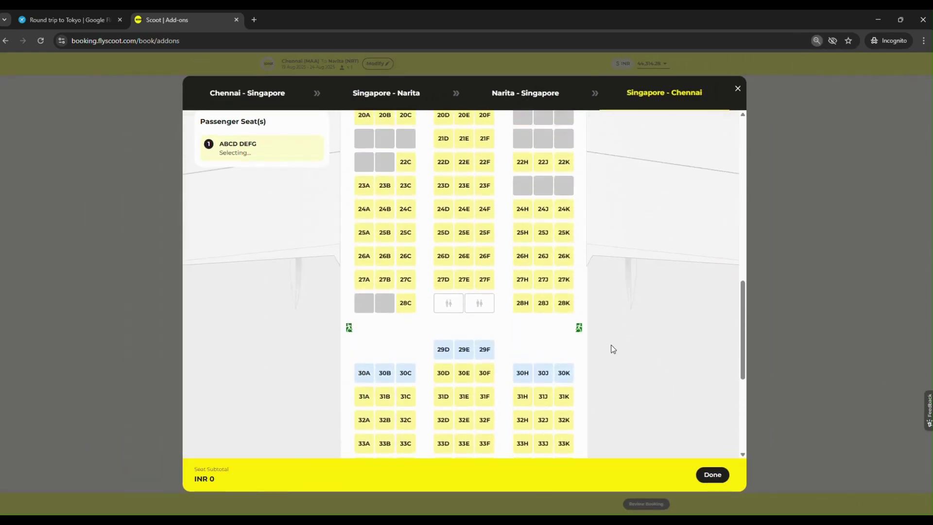
key("ctrl+minus")
key("ctrl+minus")
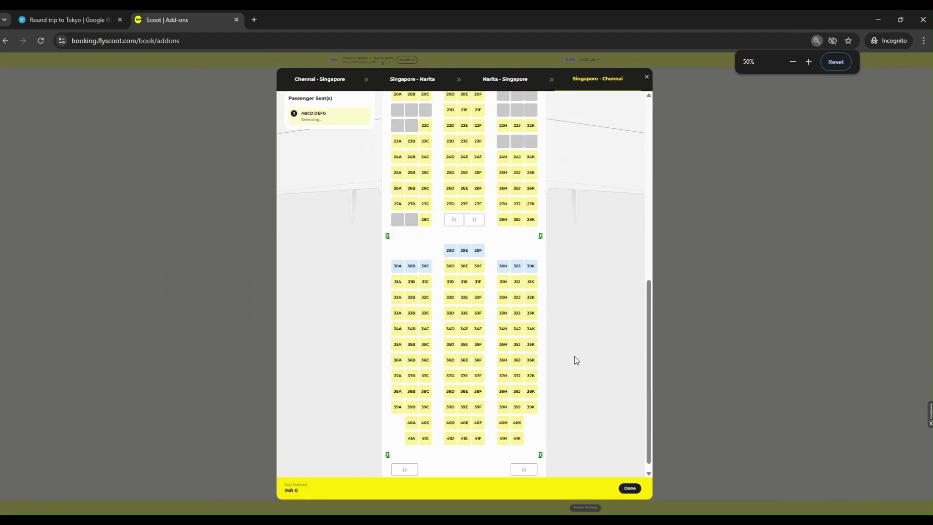
scroll(574, 360, "up", 4)
scroll(574, 357, "up", 3)
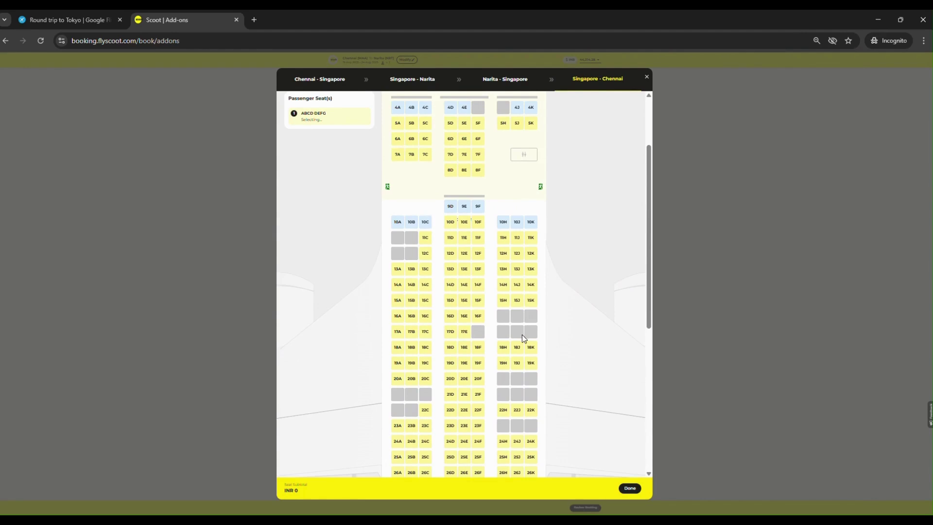
scroll(524, 338, "up", 3)
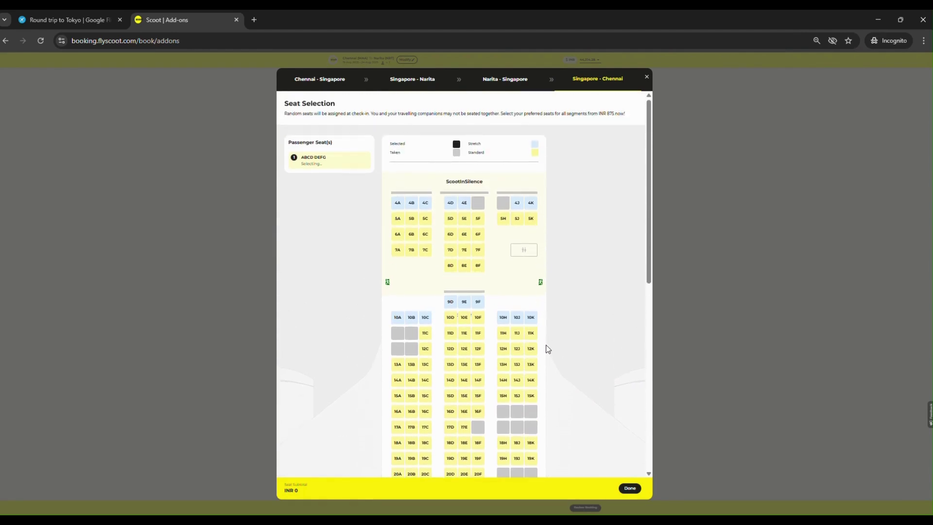
scroll(547, 348, "down", 6)
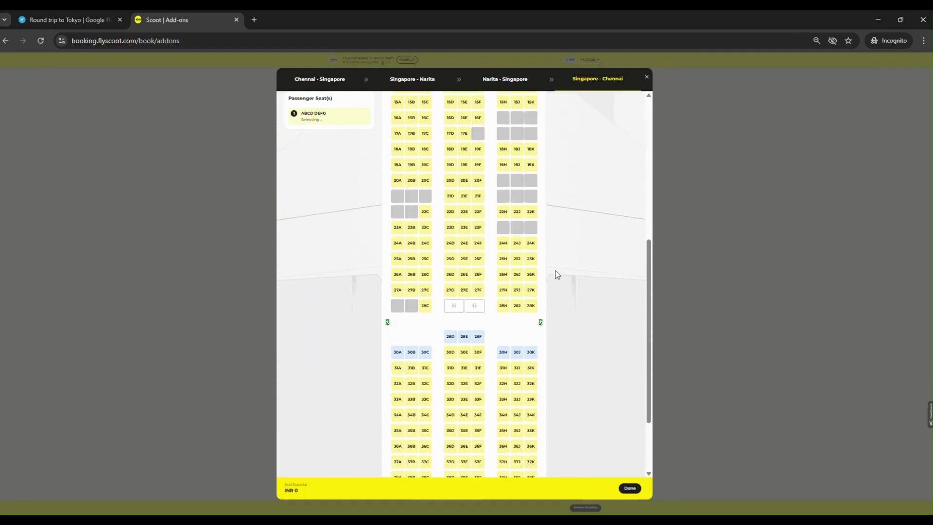
scroll(325, 226, "up", 4)
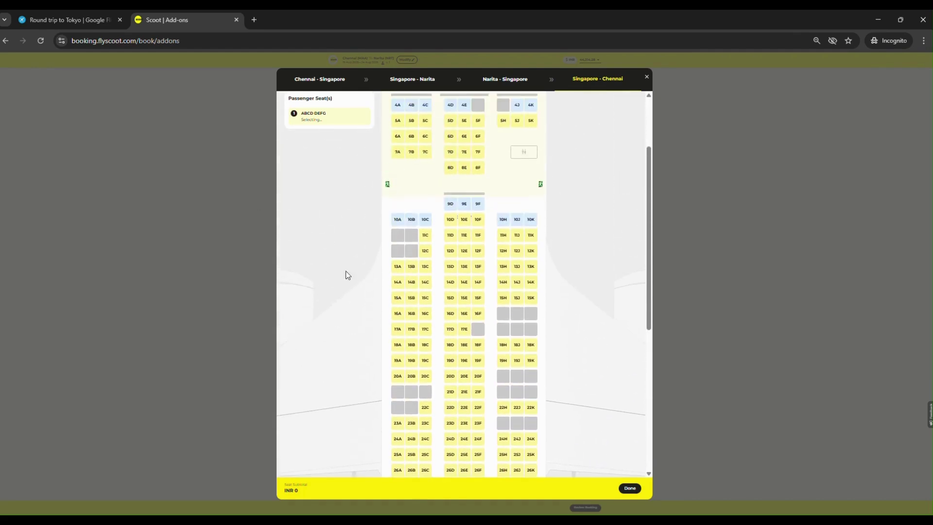
scroll(474, 327, "down", 8)
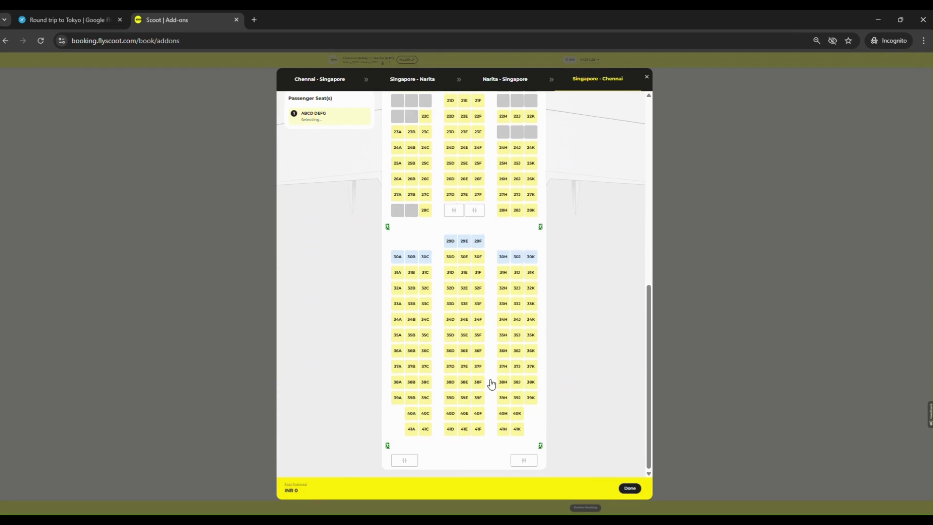
Step: Restore the page zoom to 90% and finish seat selection without choosing any seat
key("ctrl+plus")
key("ctrl+plus")
key("ctrl+plus")
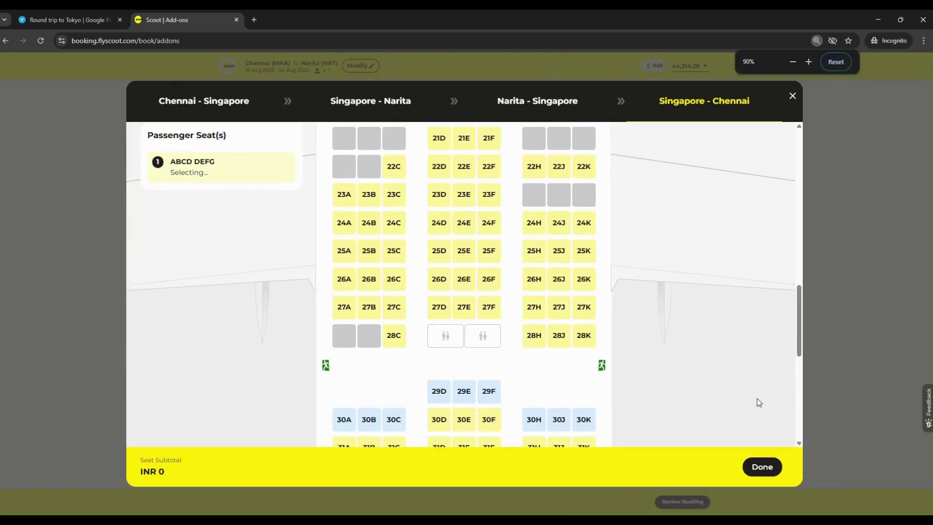
left_click(755, 470)
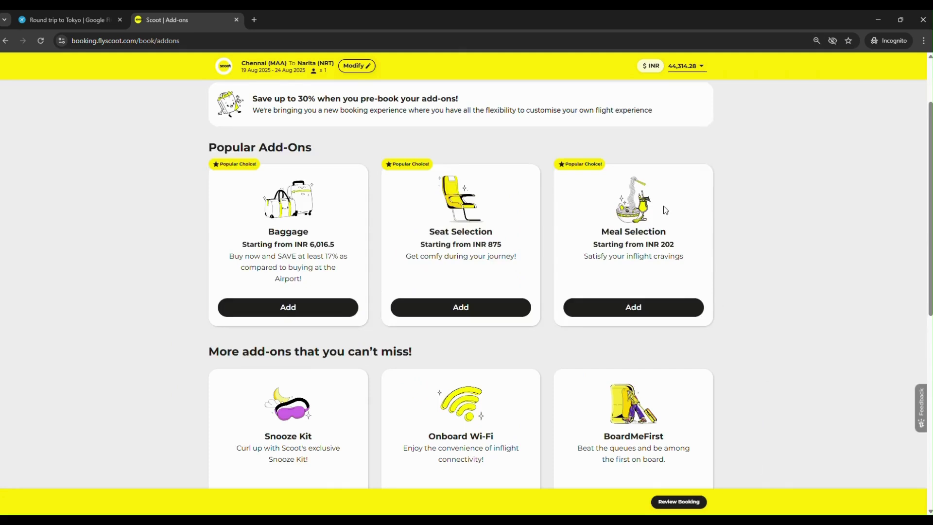
Step: Open meal selection, read the price and description of the Rosemary Roasted Chicken Wrap for Chennai to Singapore, and close its details
left_click(622, 308)
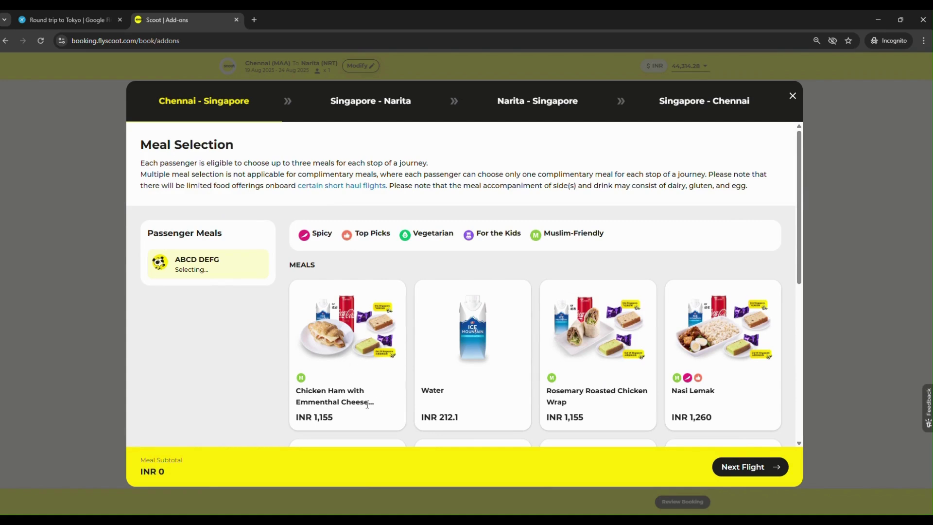
scroll(377, 362, "down", 2)
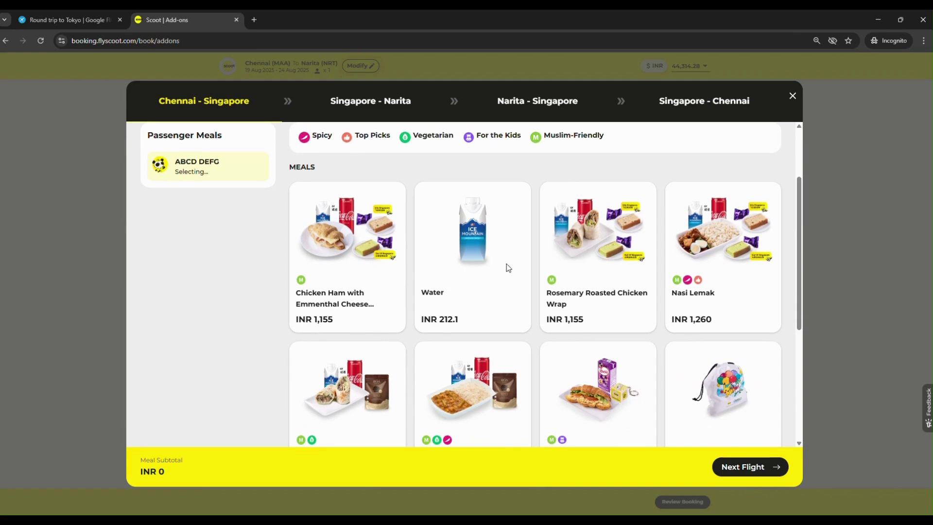
left_click_drag(586, 321, 549, 320)
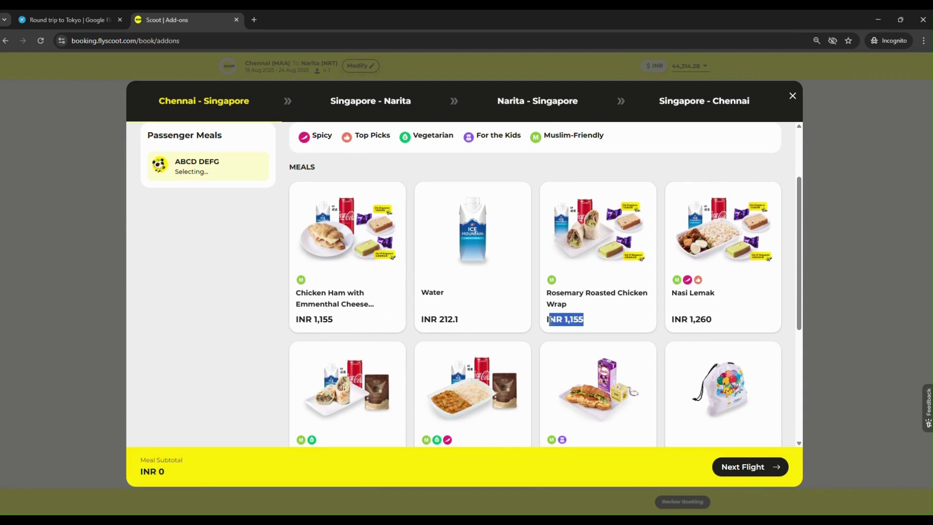
scroll(748, 260, "down", 3)
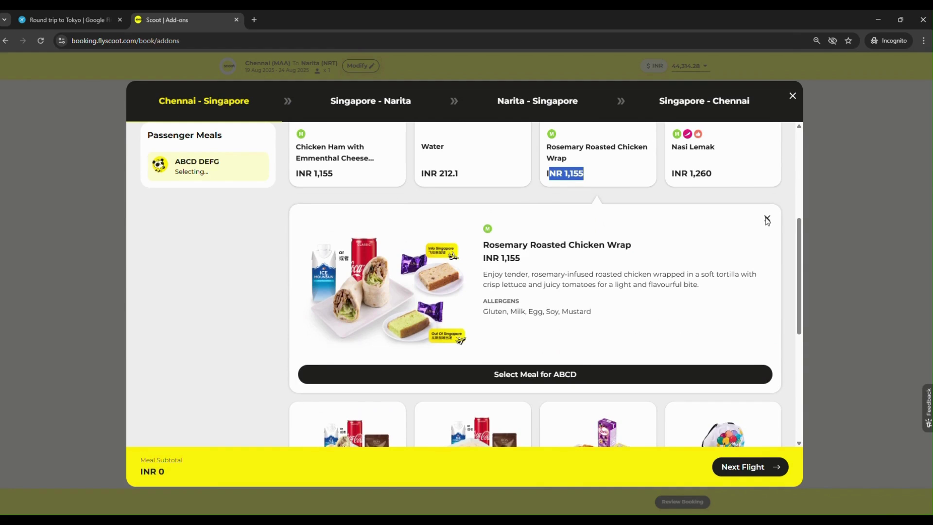
left_click_drag(481, 276, 700, 296)
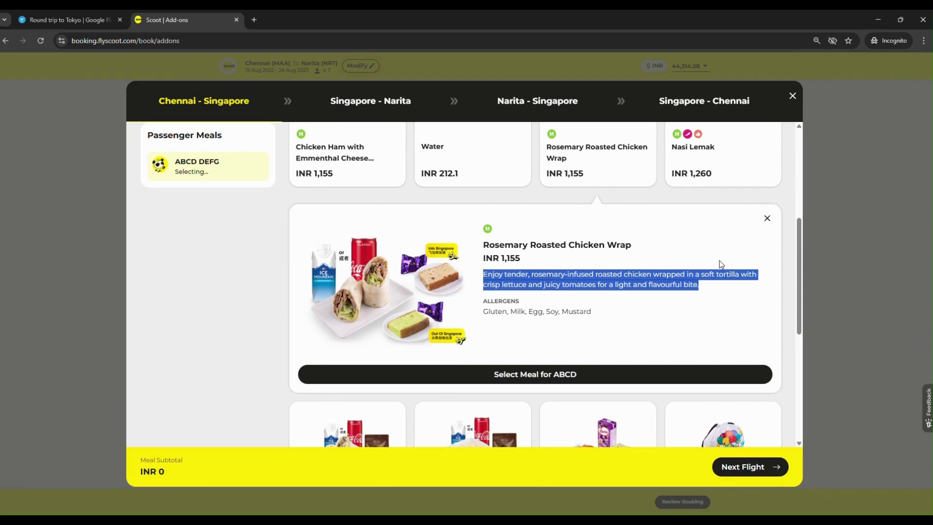
left_click(767, 219)
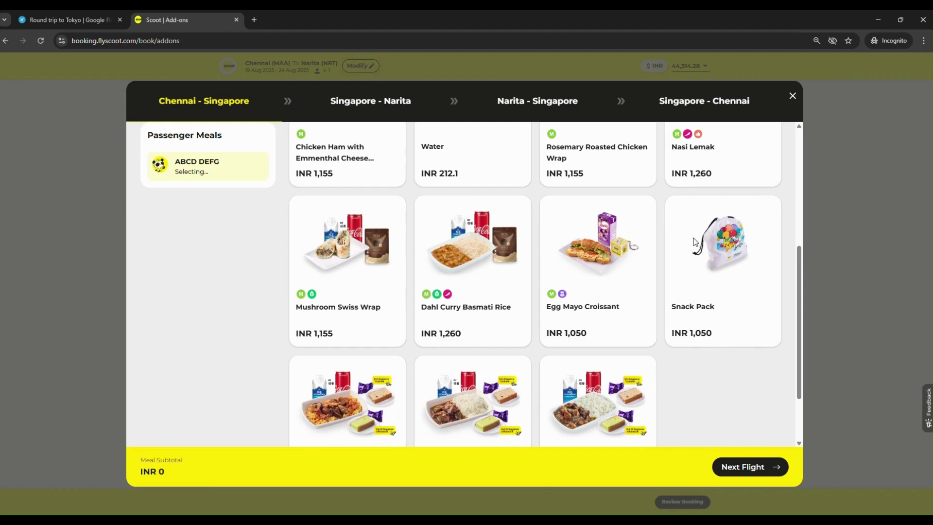
Step: Look over the remaining Chennai to Singapore meals and finish meal selection for all four flights without adding a meal
scroll(673, 275, "up", 2)
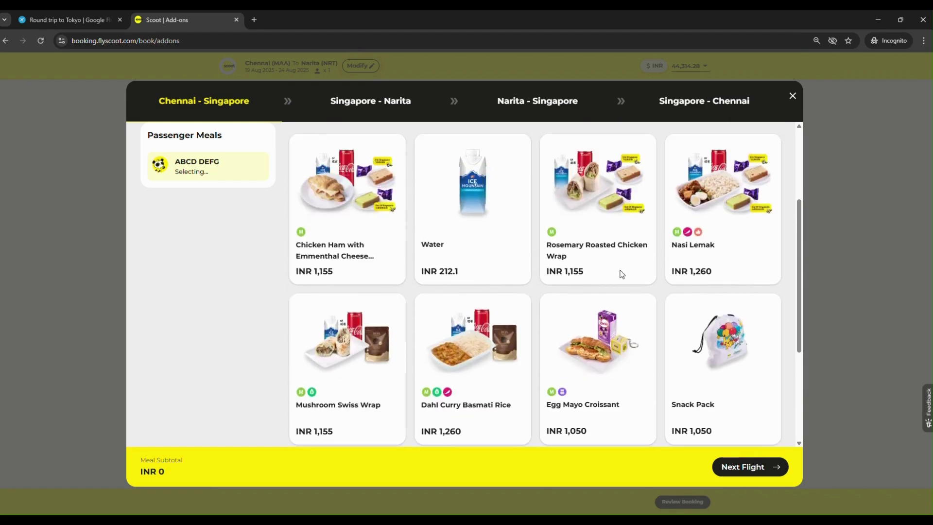
scroll(695, 221, "down", 2)
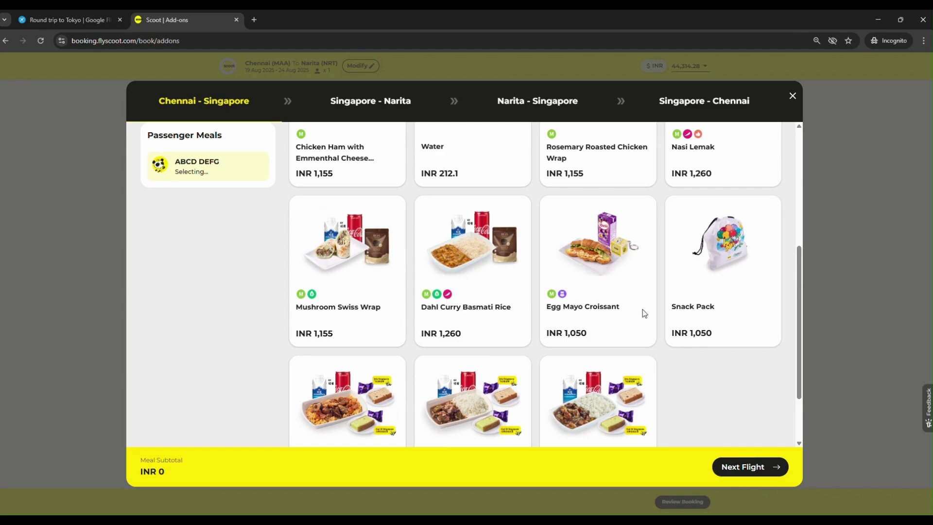
scroll(597, 382, "down", 1)
scroll(598, 380, "down", 2)
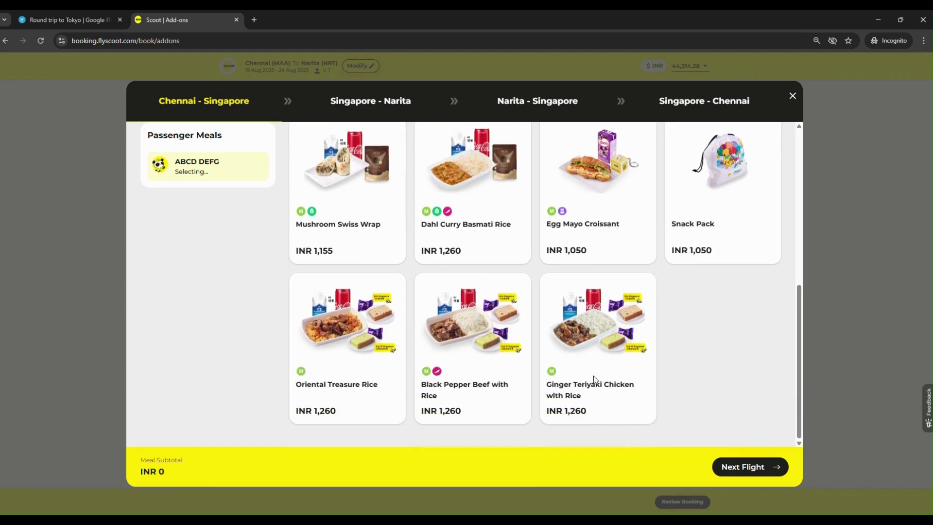
left_click(771, 474)
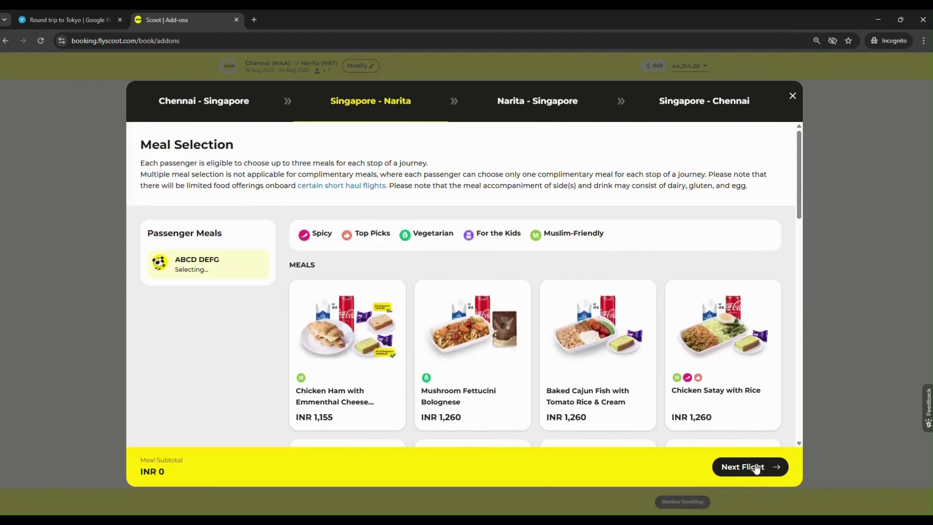
left_click(756, 468)
left_click(756, 468)
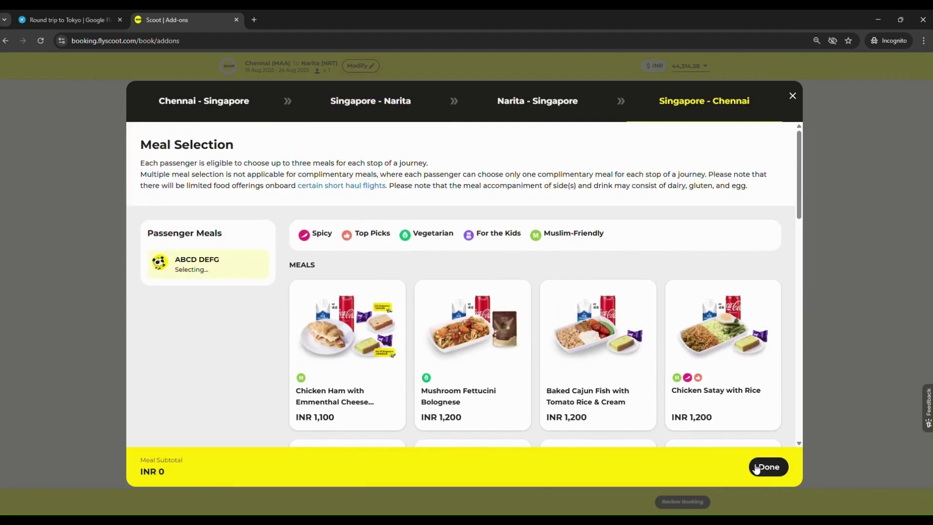
left_click(756, 467)
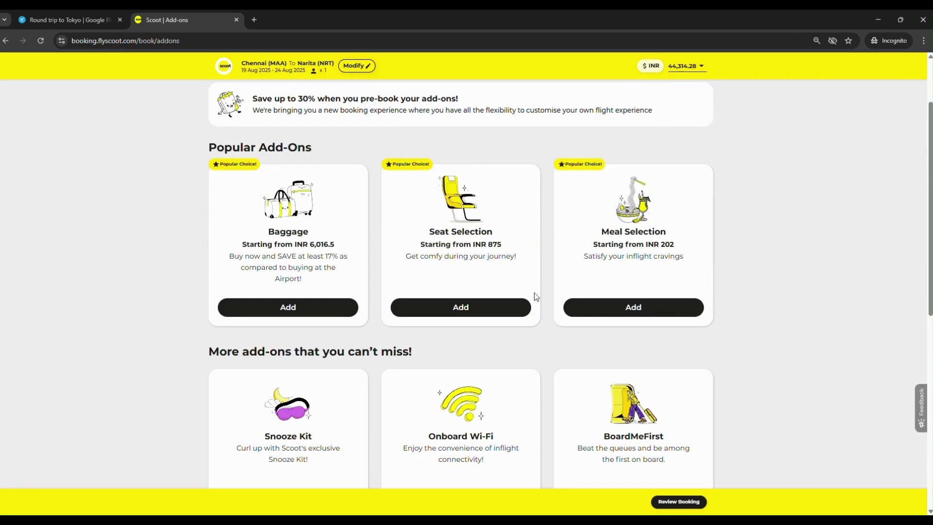
Step: Open the Snooze Kit add-on, read what the kit contains, and close it without adding it
scroll(536, 297, "down", 3)
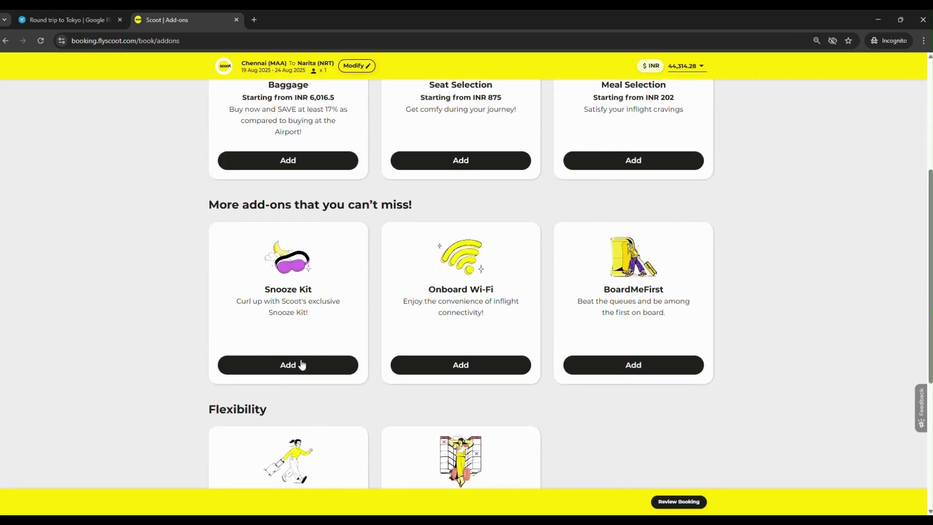
left_click(301, 365)
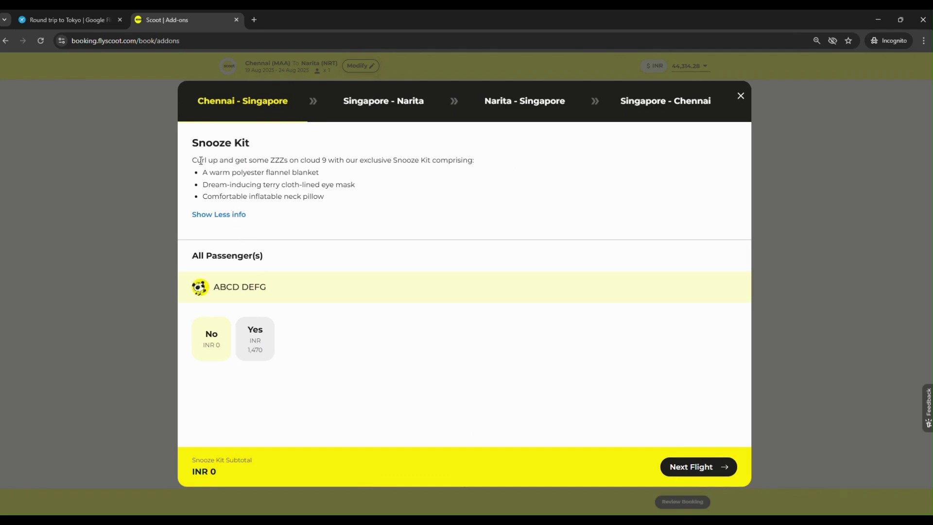
left_click_drag(199, 161, 474, 173)
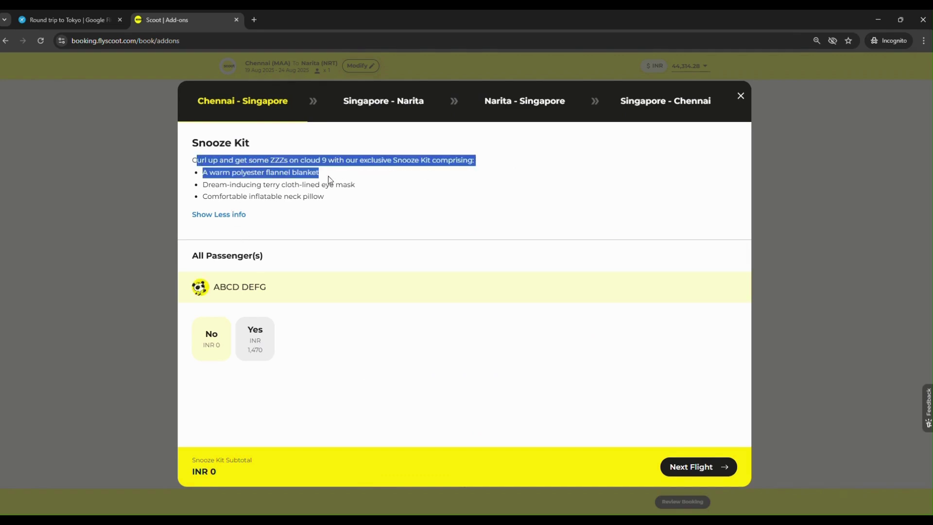
left_click_drag(328, 176, 358, 199)
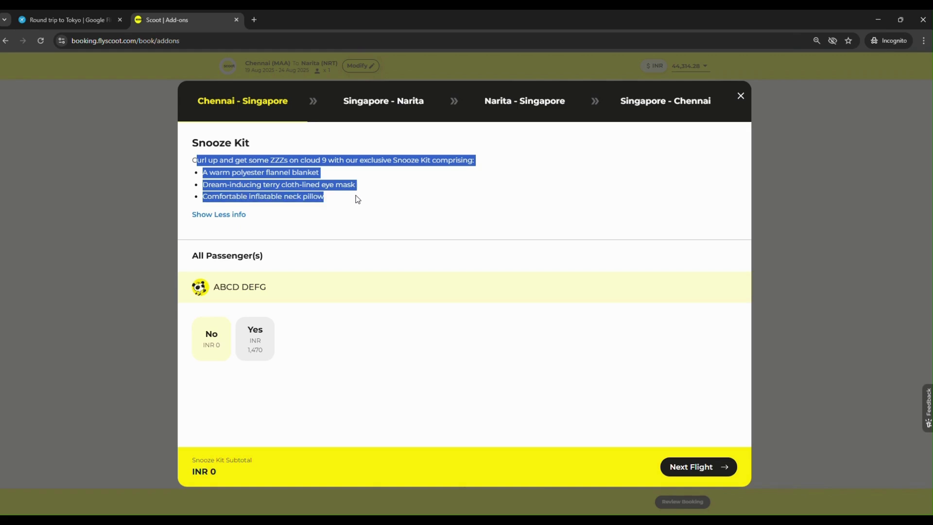
left_click(426, 218)
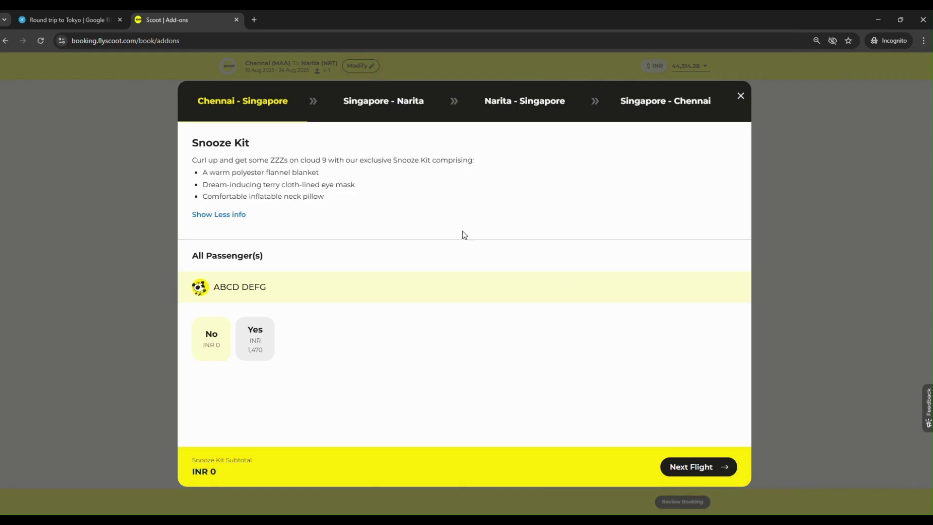
left_click(739, 98)
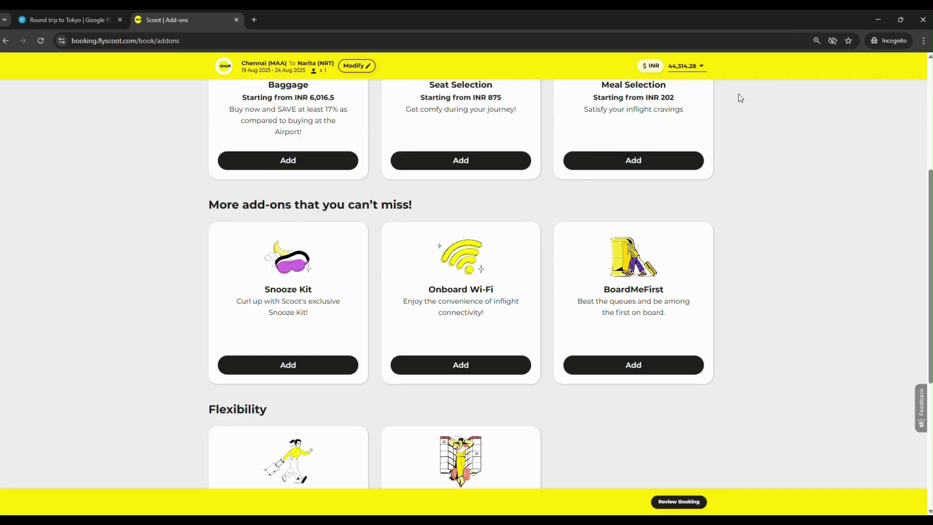
Step: Open the Onboard Wi-Fi add-on and select the 1GB data plan for the Chennai to Singapore flight
left_click(471, 363)
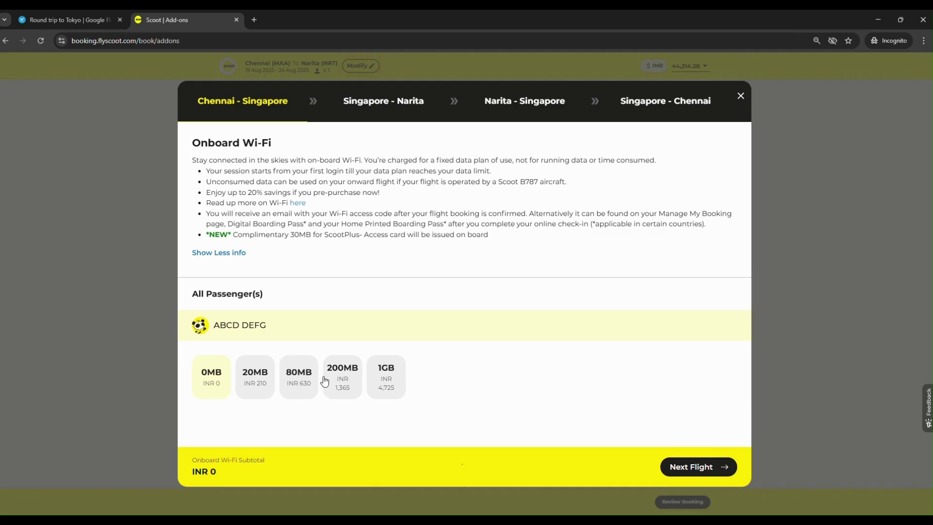
left_click_drag(396, 393, 380, 378)
left_click(380, 379)
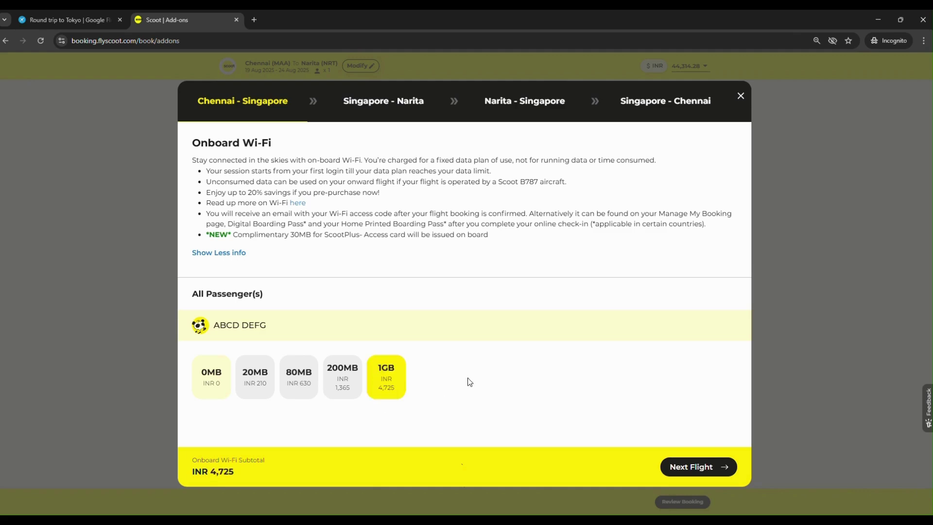
Step: Remove the 1GB Wi-Fi plan from the Chennai to Singapore flight, read the Wi-Fi terms, and close the add-on
left_click(385, 386)
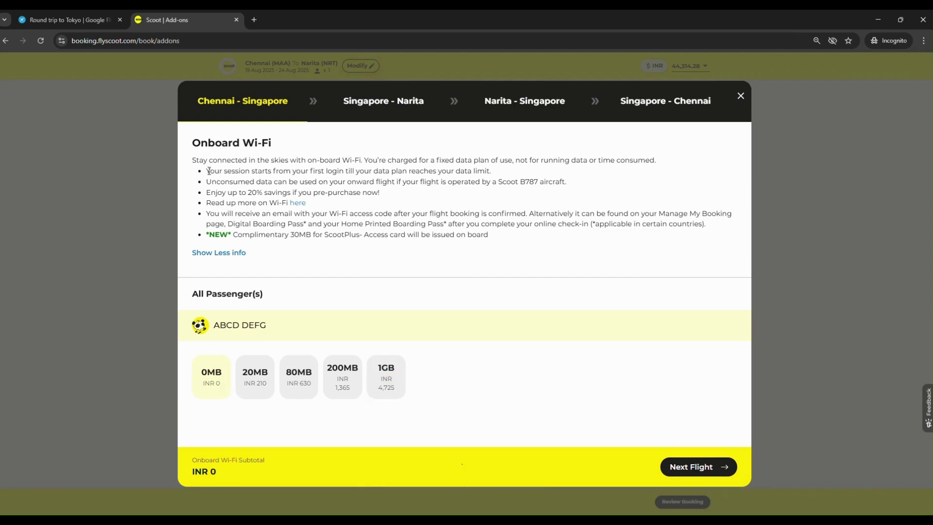
left_click_drag(209, 171, 373, 223)
left_click(438, 263)
left_click_drag(297, 234, 496, 249)
left_click(532, 270)
left_click(742, 96)
Step: Look over the remaining add-ons, check the Pokémon Merchandise items and Pikachu Jet Aircraft Model details, and close the add-on without adding anything
scroll(716, 325, "down", 1)
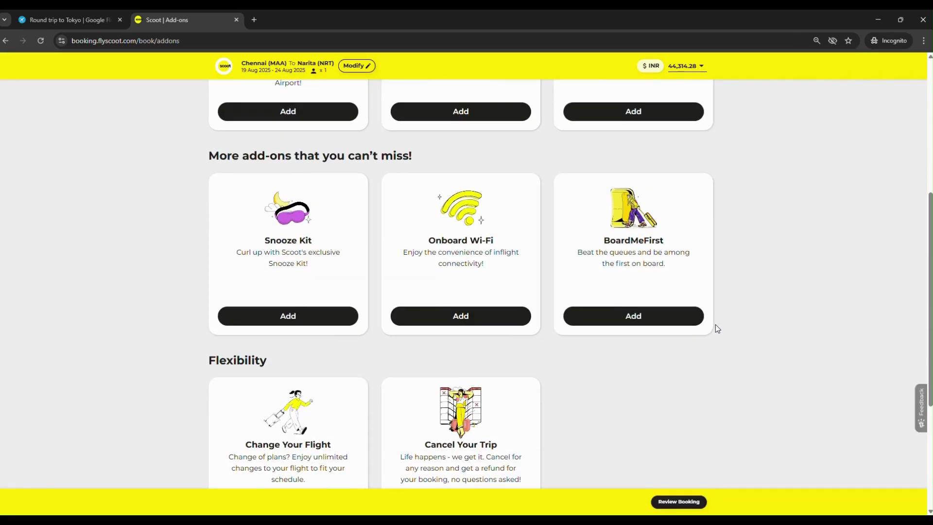
scroll(718, 272, "down", 2)
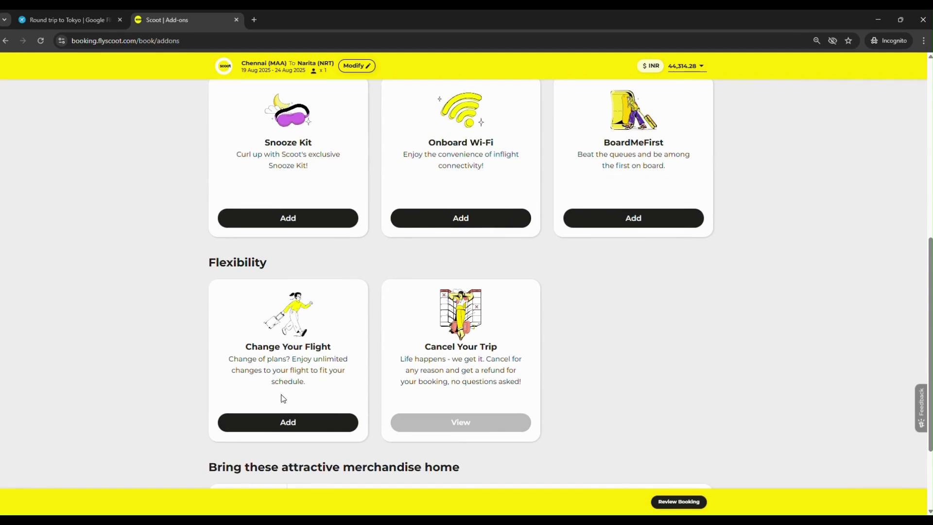
scroll(508, 319, "down", 2)
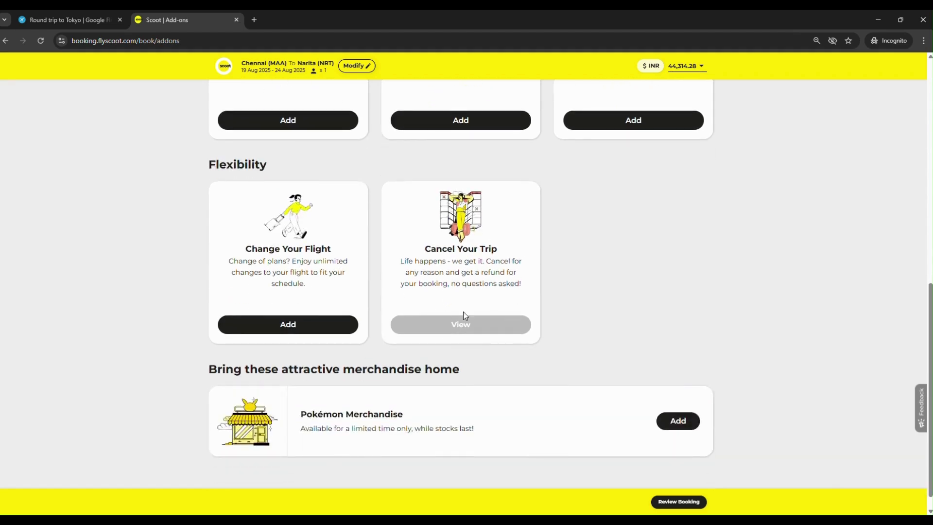
scroll(544, 321, "down", 1)
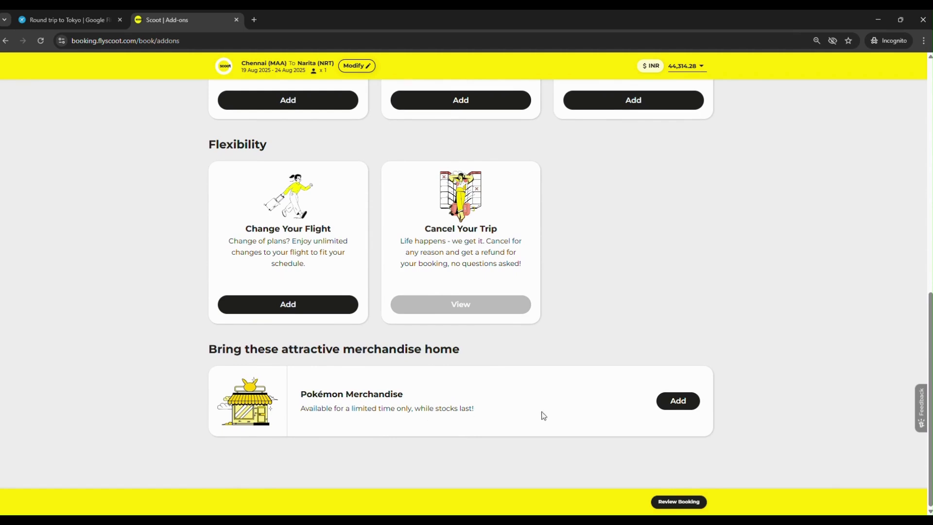
left_click(680, 403)
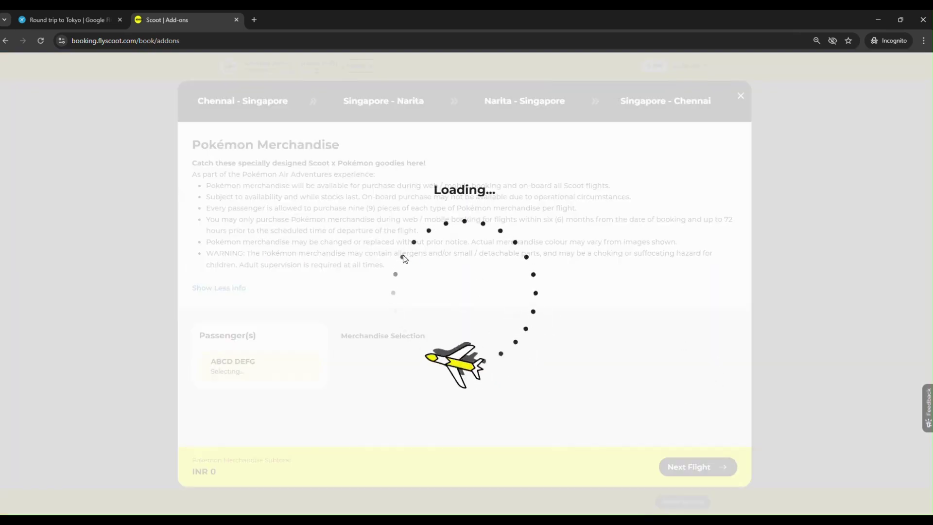
scroll(393, 400, "down", 2)
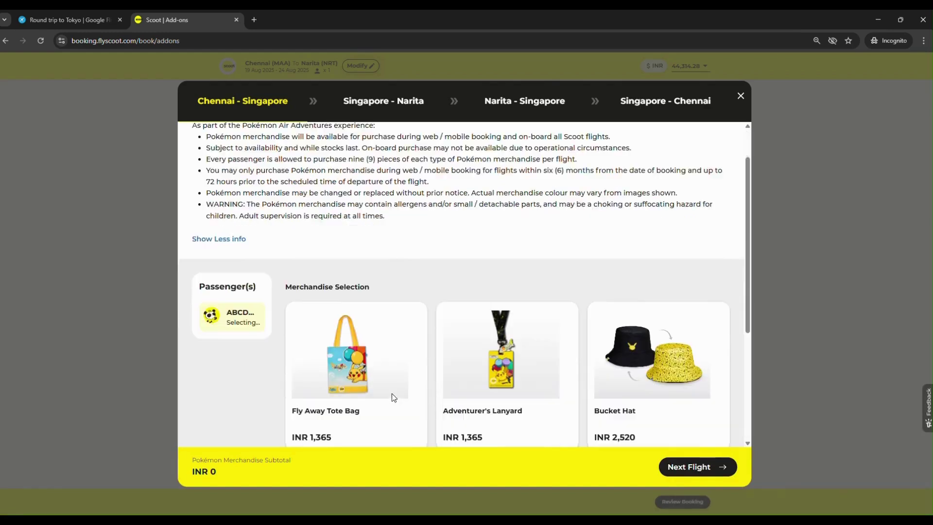
scroll(546, 357, "down", 3)
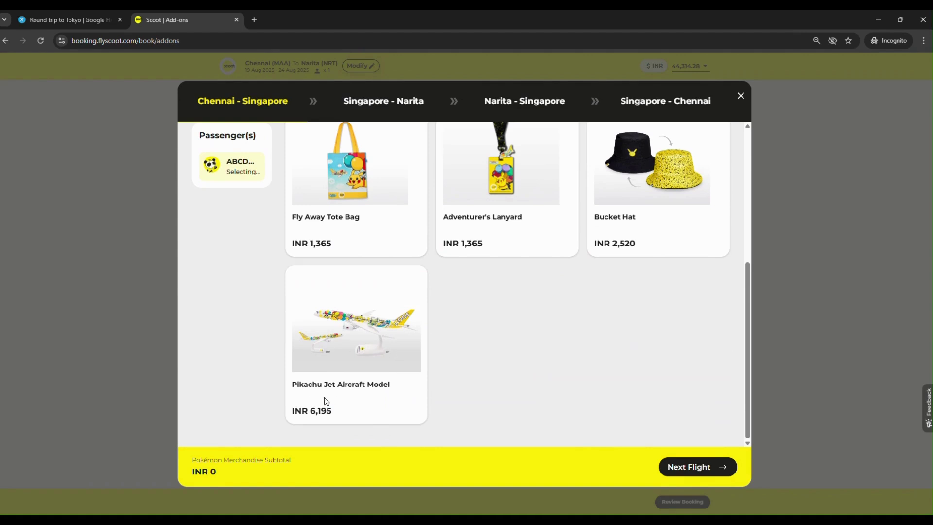
left_click_drag(340, 416, 309, 412)
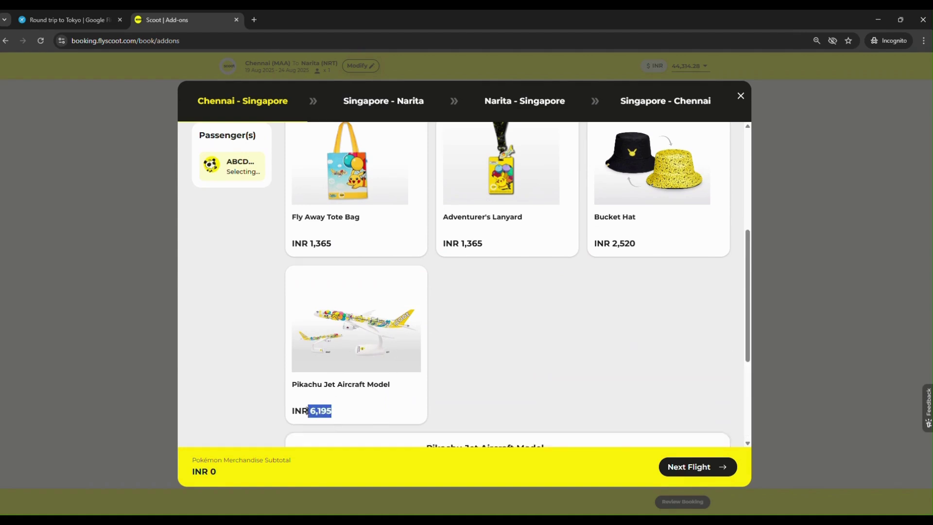
left_click(493, 197)
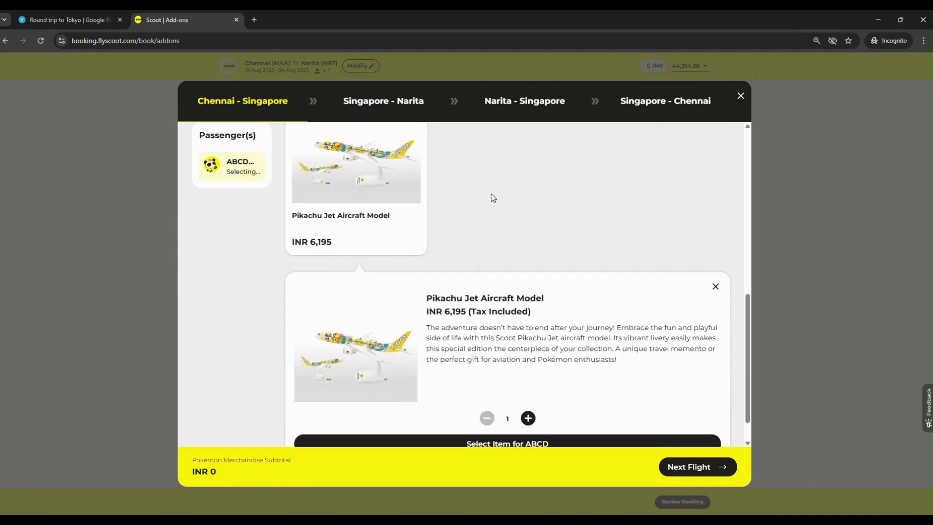
scroll(498, 219, "up", 10)
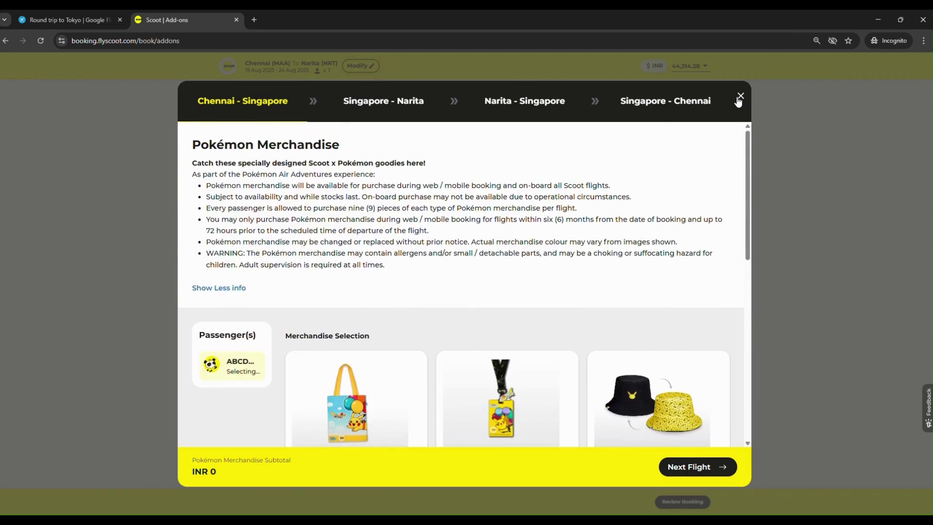
left_click(738, 99)
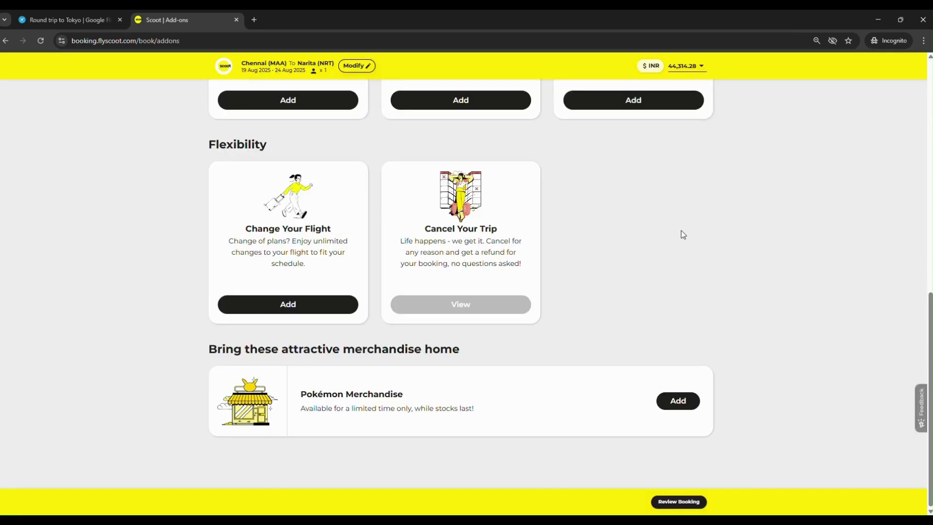
Step: Proceed to the booking review and examine the fares, fees, taxes and subtotals of the depart and return flights
left_click(671, 505)
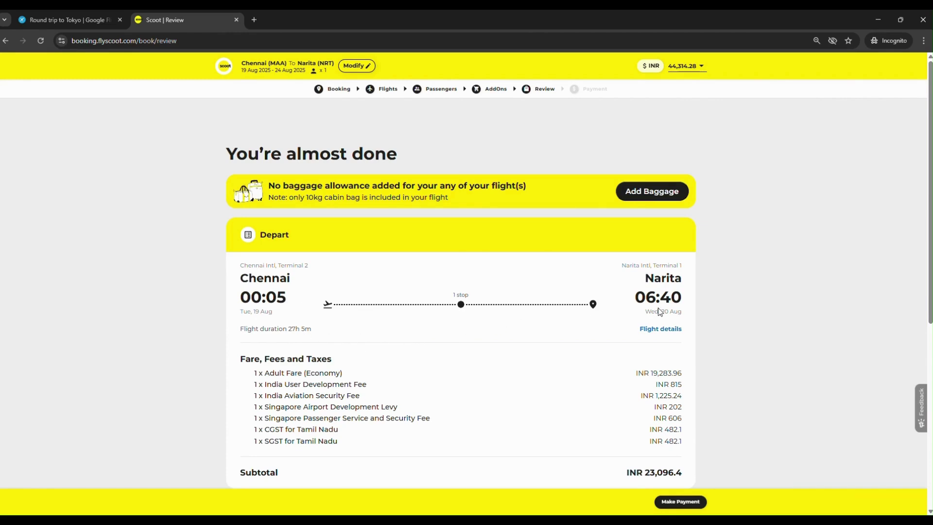
scroll(663, 330, "down", 1)
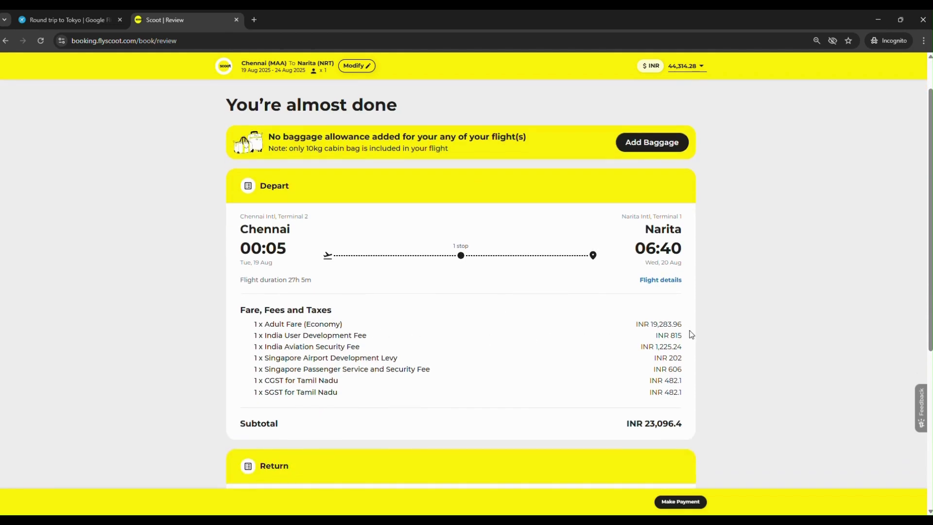
scroll(667, 333, "down", 2)
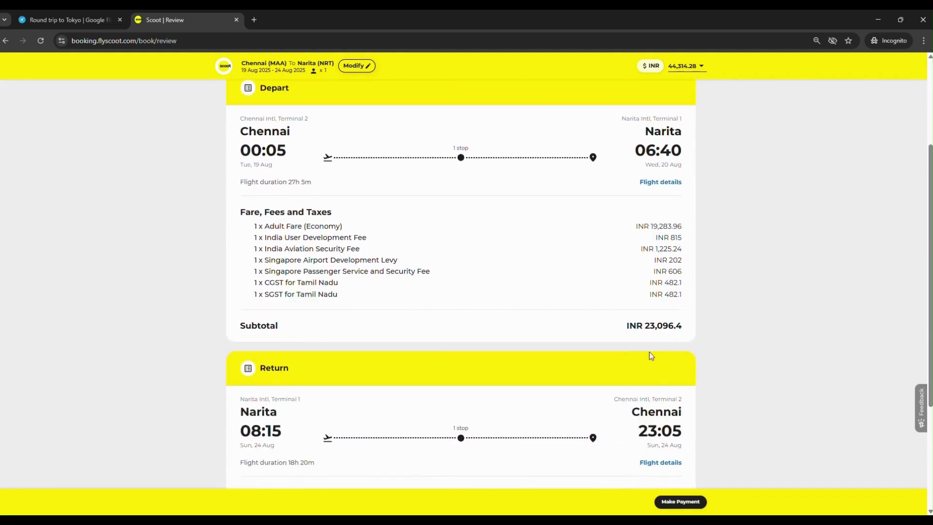
scroll(672, 330, "down", 2)
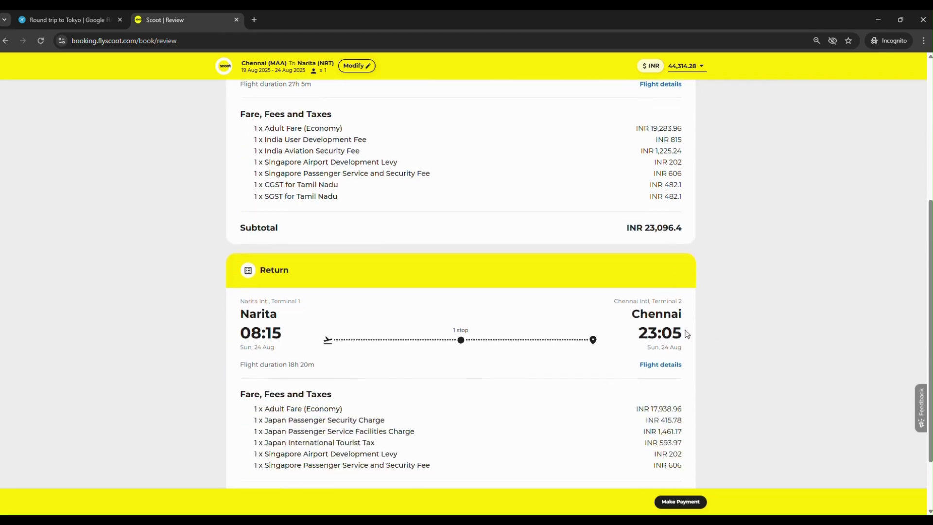
scroll(679, 457, "down", 1)
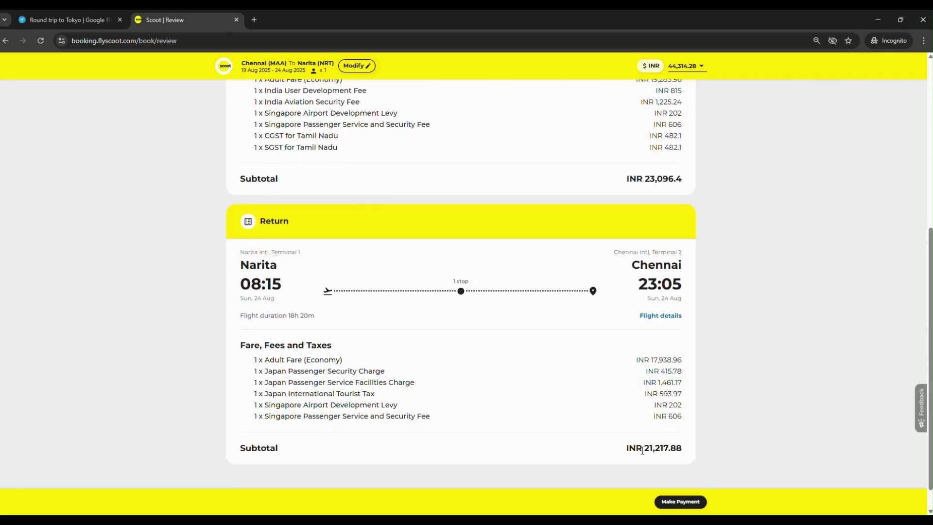
left_click_drag(646, 450, 687, 450)
left_click(713, 383)
scroll(605, 337, "down", 1)
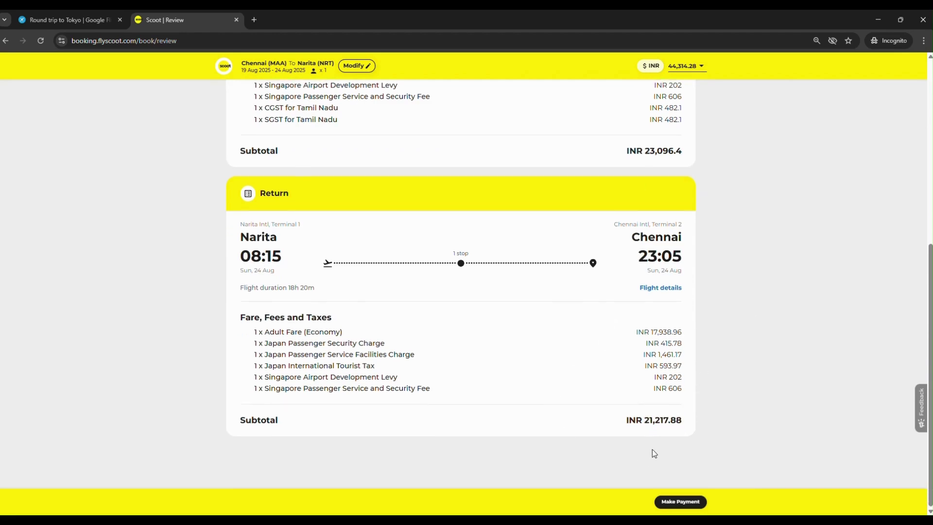
scroll(659, 434, "up", 1)
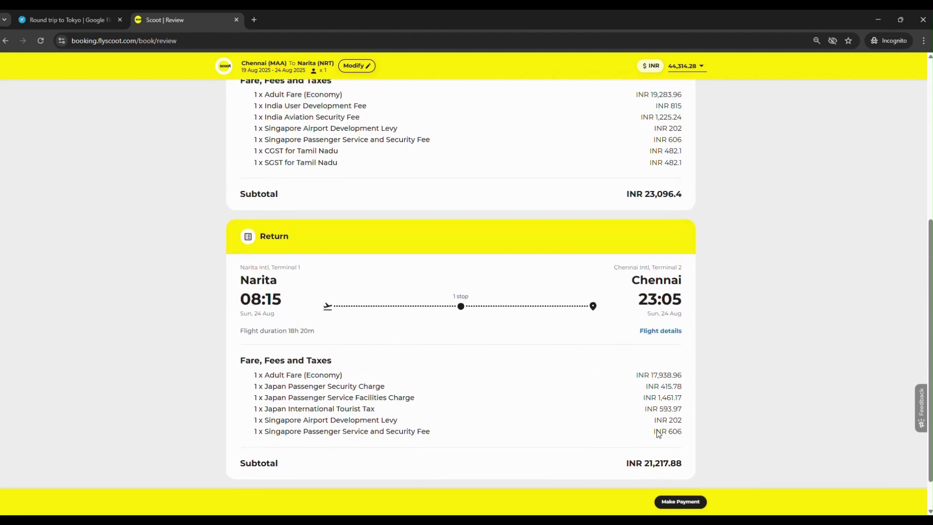
Step: Change the booking's display currency to US Dollar
left_click(651, 67)
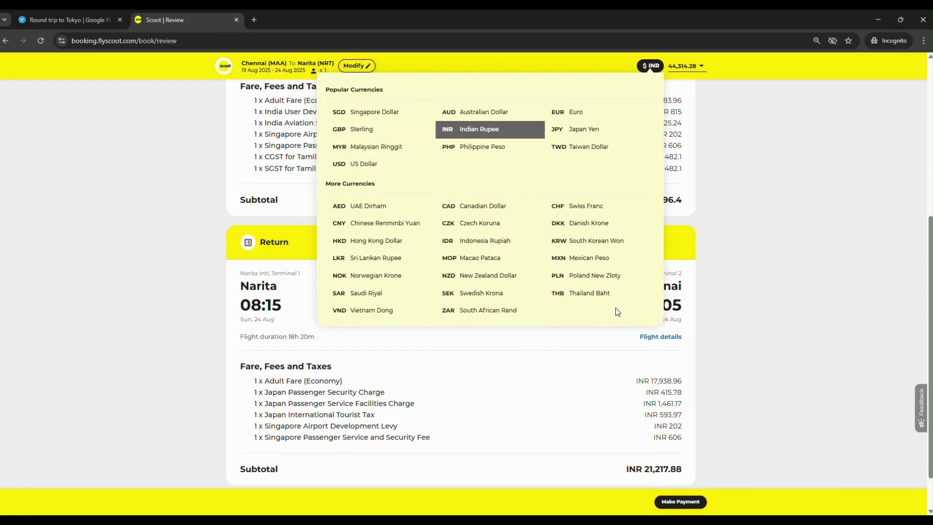
left_click(572, 65)
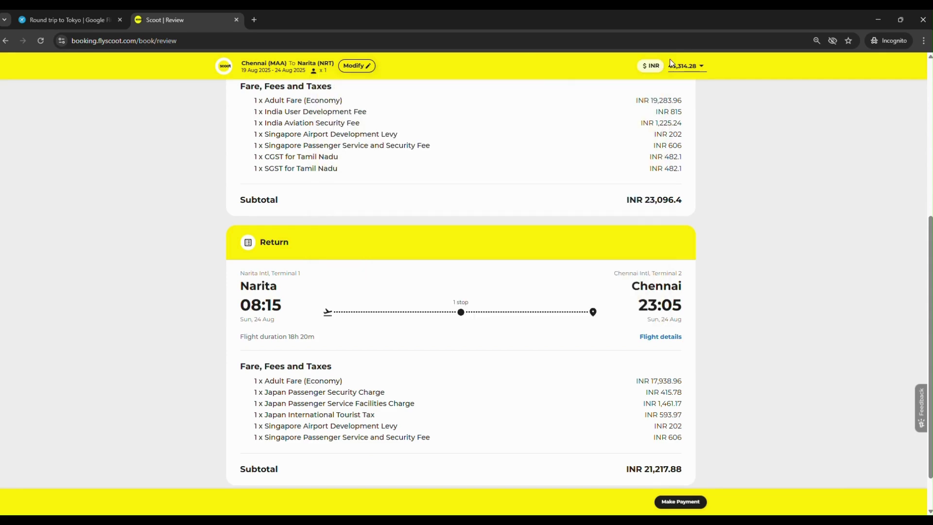
left_click(649, 66)
left_click(649, 66)
left_click(649, 67)
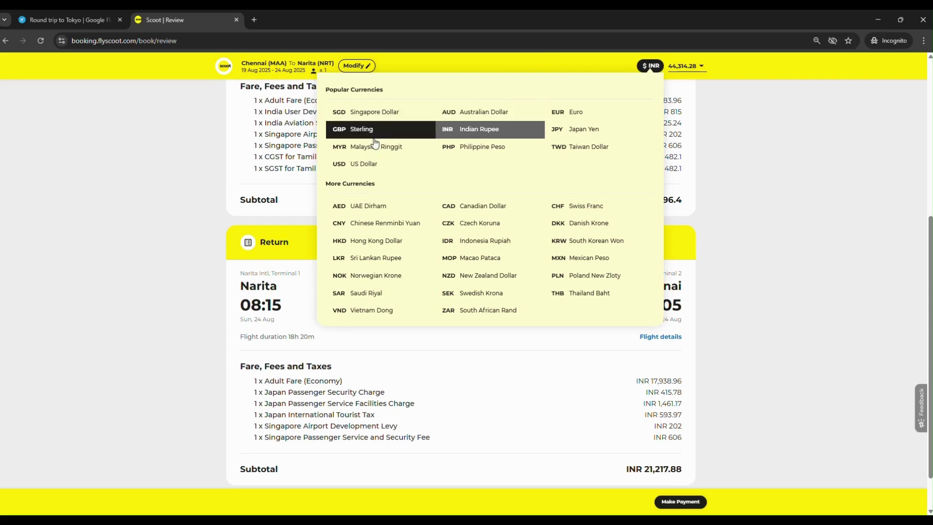
left_click(368, 165)
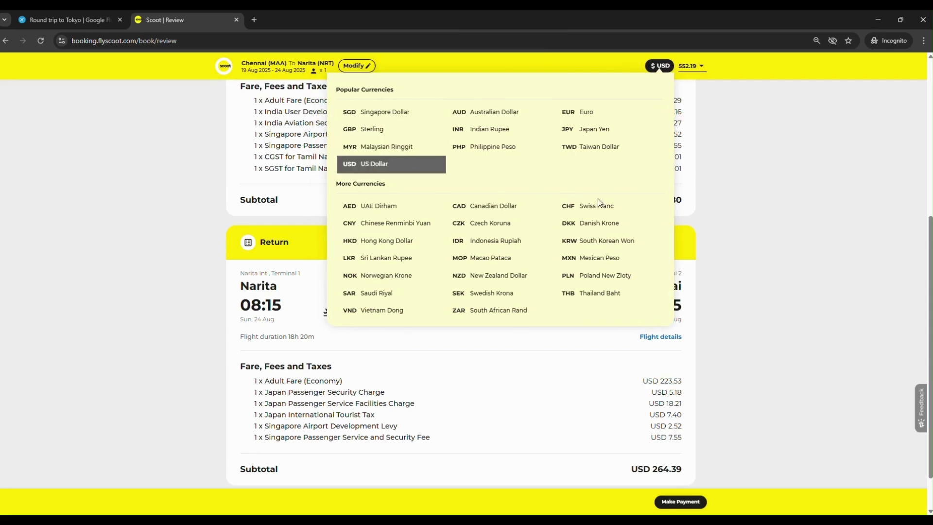
left_click(727, 229)
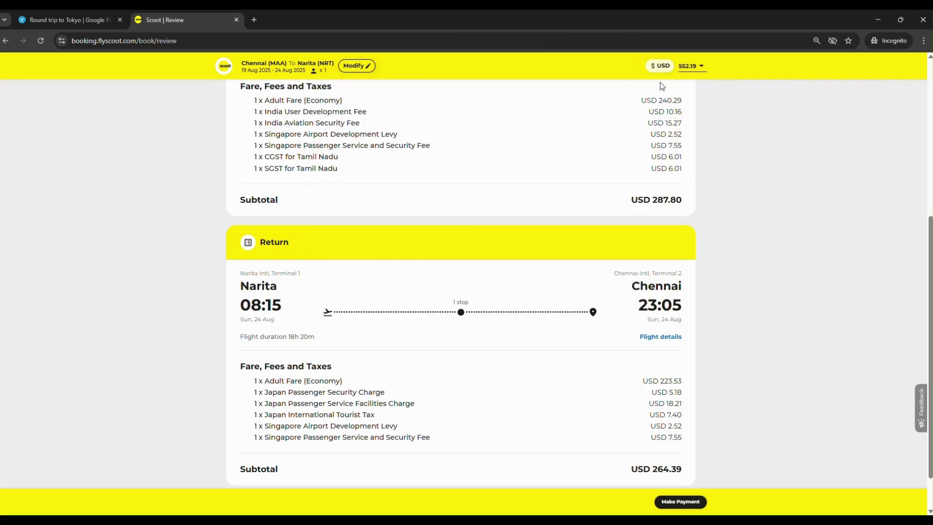
Step: Copy the depart flight's US dollar subtotal from the booking review into Calculator, placed clear of the prices
scroll(668, 244, "up", 4)
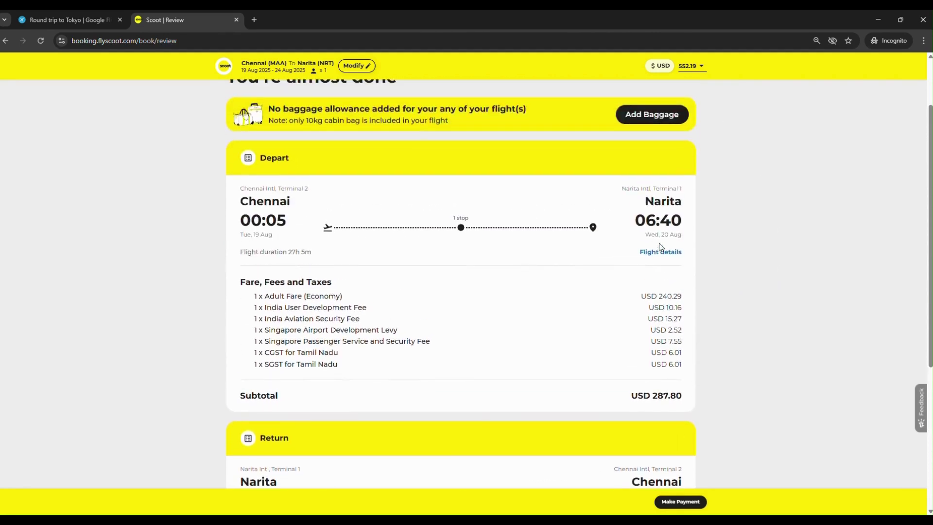
scroll(768, 270, "down", 2)
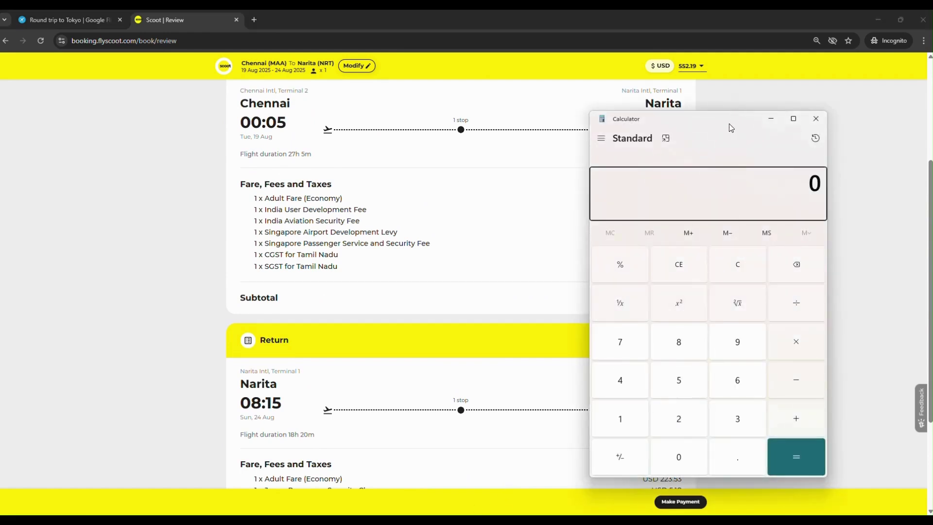
left_click_drag(728, 127, 246, 132)
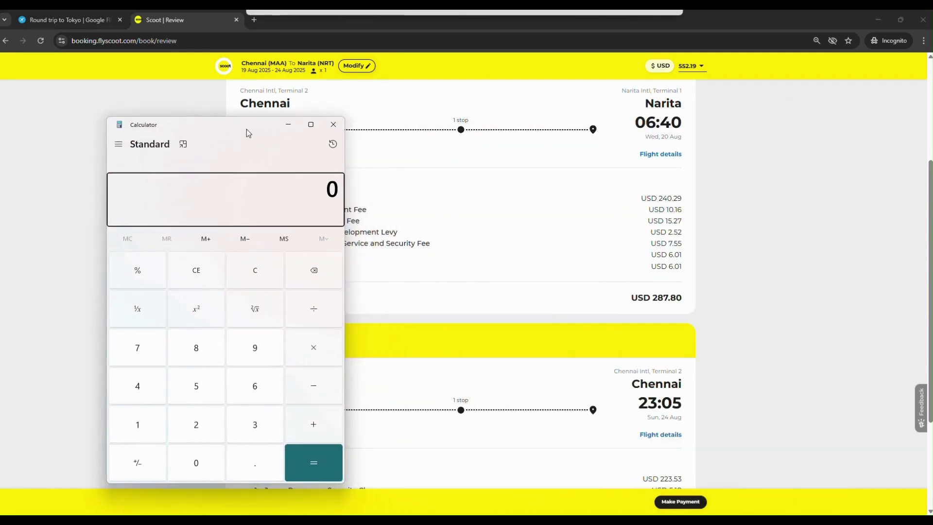
left_click(653, 299)
left_click_drag(653, 299, 683, 298)
key("ctrl+c")
right_click(672, 299)
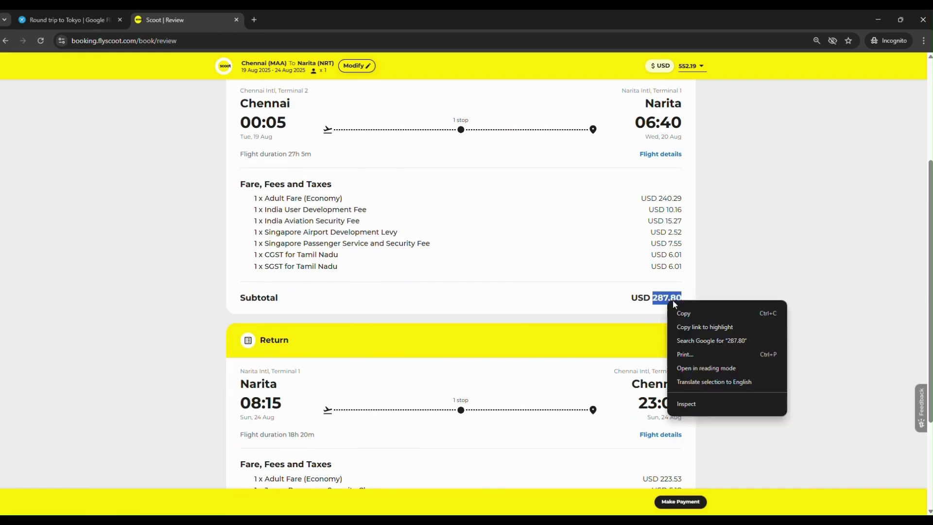
left_click(687, 313)
key("alt+Tab")
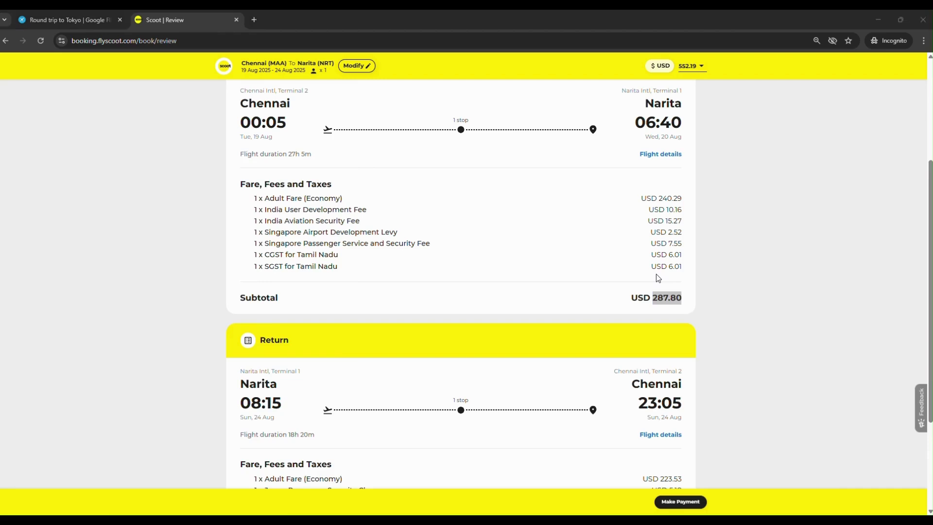
key("ctrl+v")
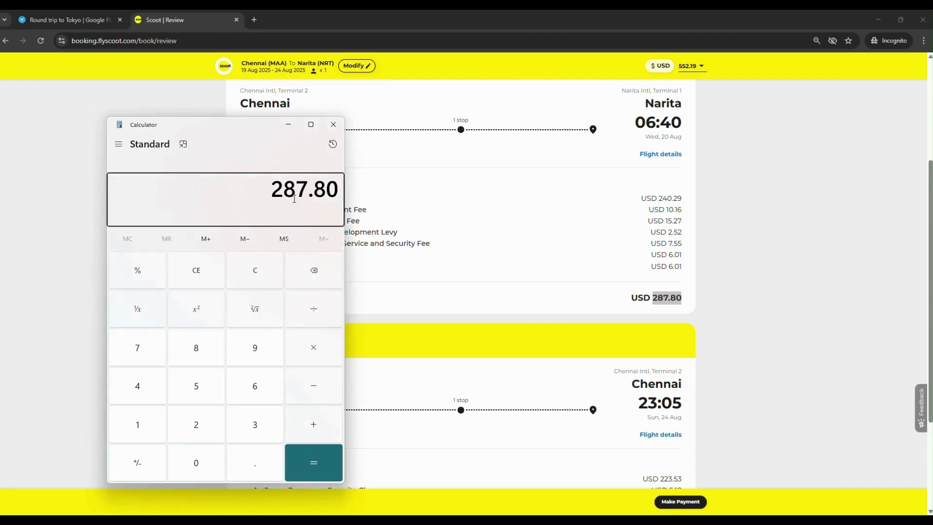
Step: Multiply the depart flight's subtotal by 300 in Calculator and highlight the result
left_click(320, 344)
left_click(244, 435)
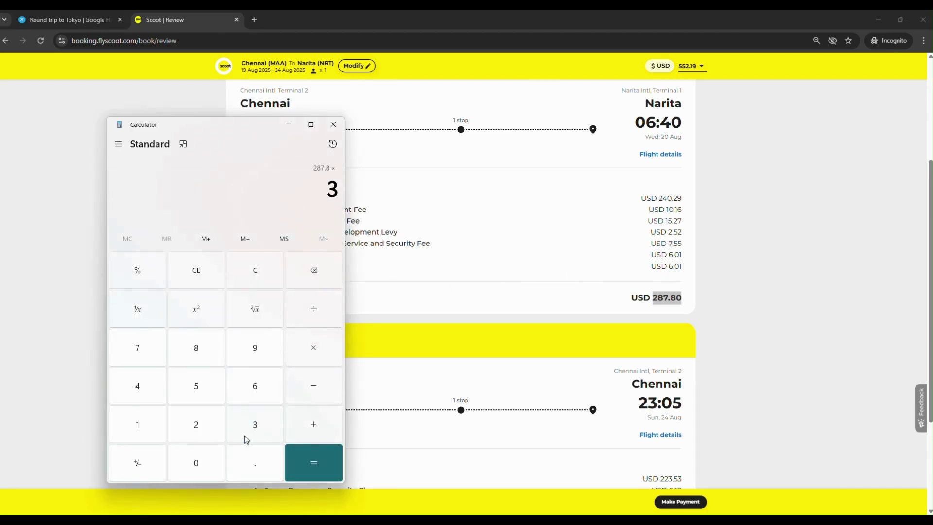
left_click(209, 461)
left_click(209, 462)
left_click(325, 464)
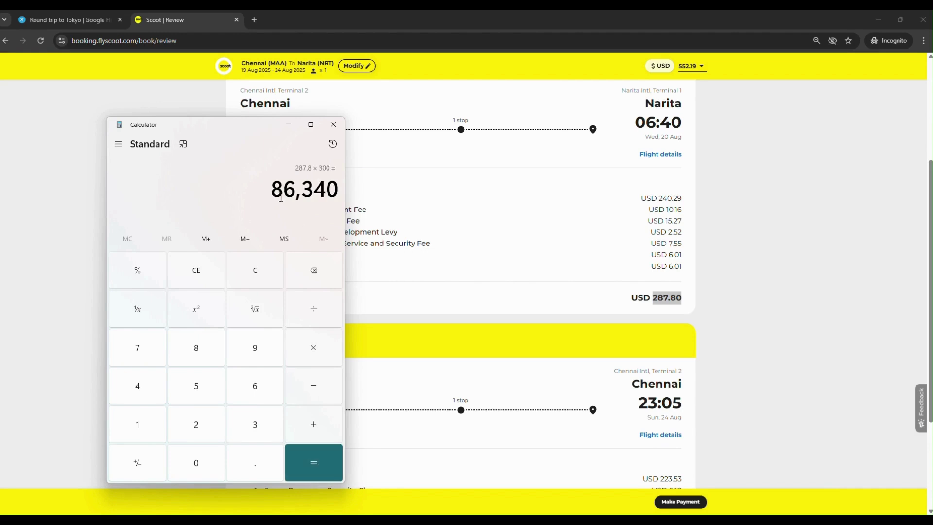
left_click_drag(336, 191, 266, 187)
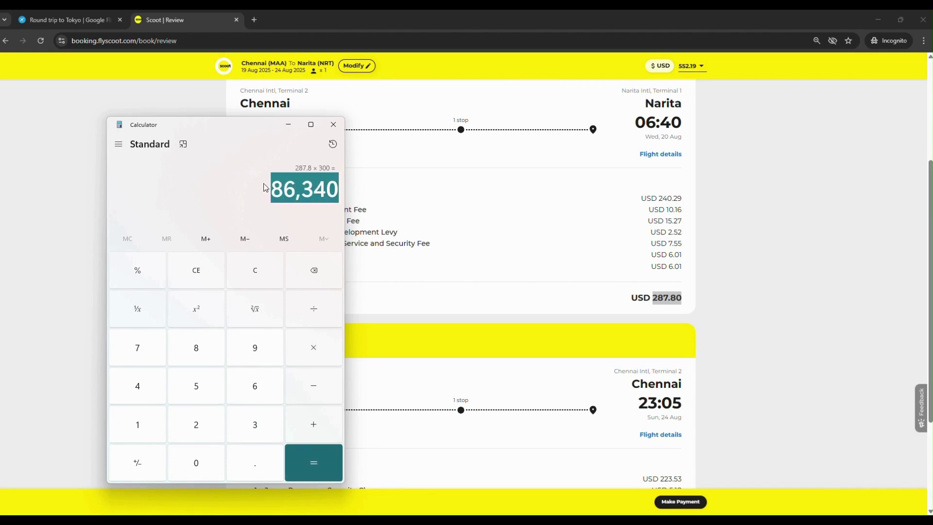
Step: Check the return flight's subtotal, multiply the existing Calculator result by 2, highlight the answer and close Calculator
left_click(733, 395)
scroll(733, 394, "down", 3)
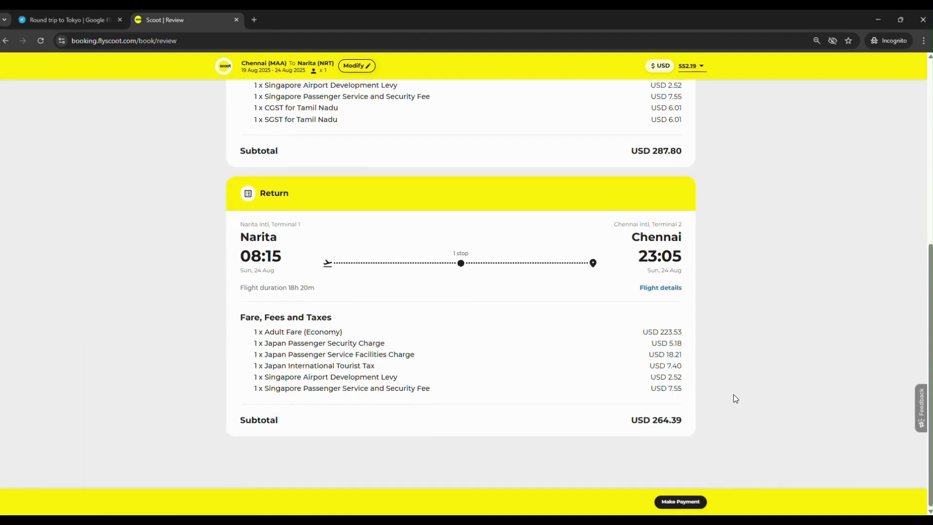
scroll(733, 395, "up", 1)
scroll(734, 395, "down", 1)
key("alt+Tab")
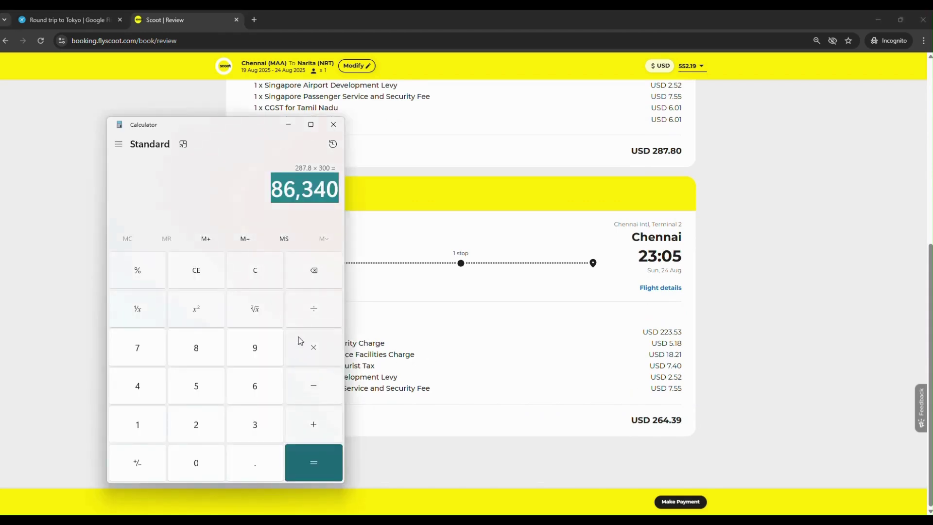
left_click(313, 363)
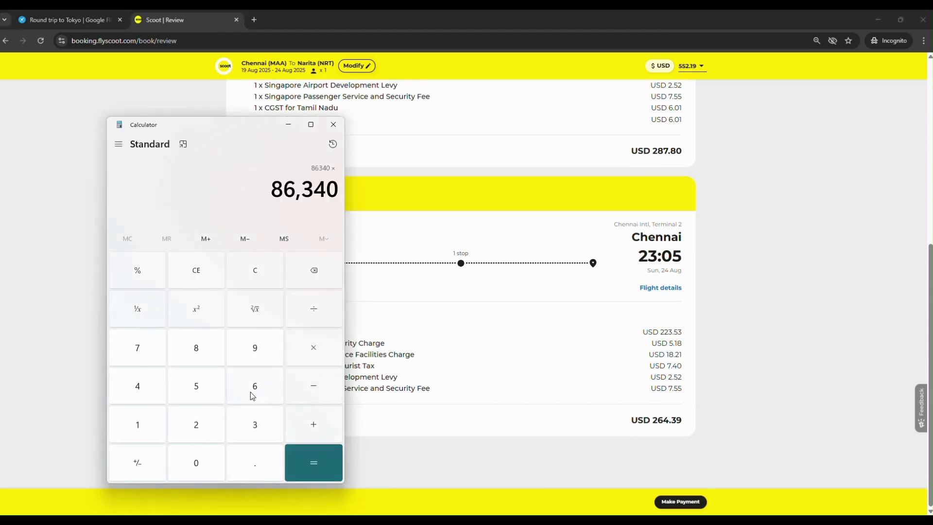
left_click(197, 426)
left_click(309, 461)
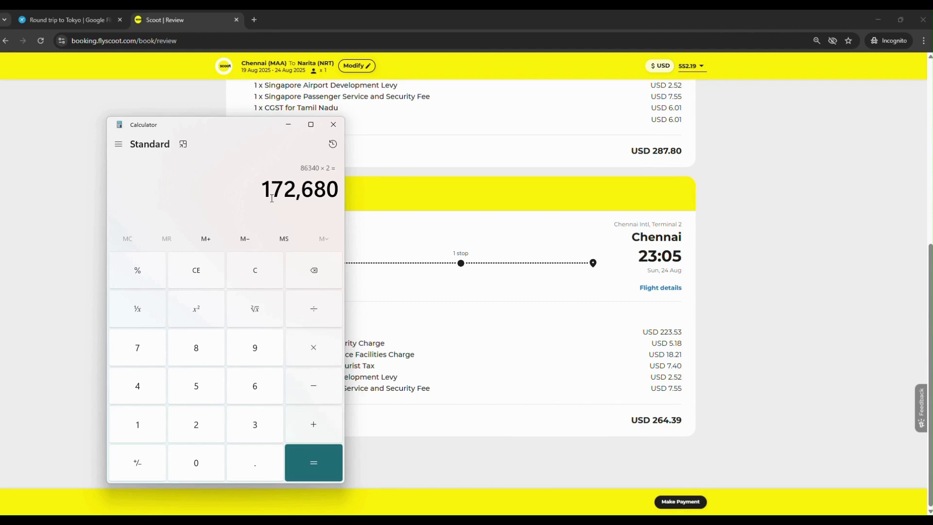
left_click_drag(264, 190, 344, 196)
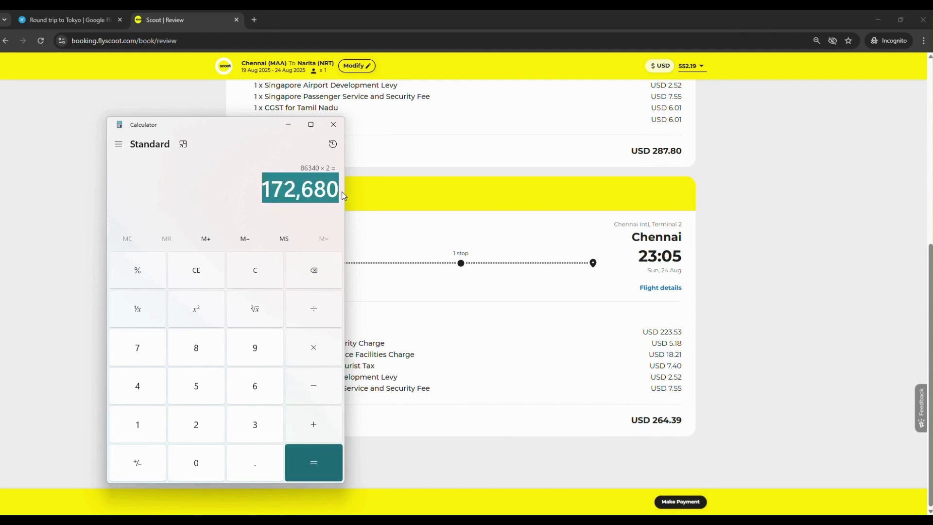
left_click(333, 124)
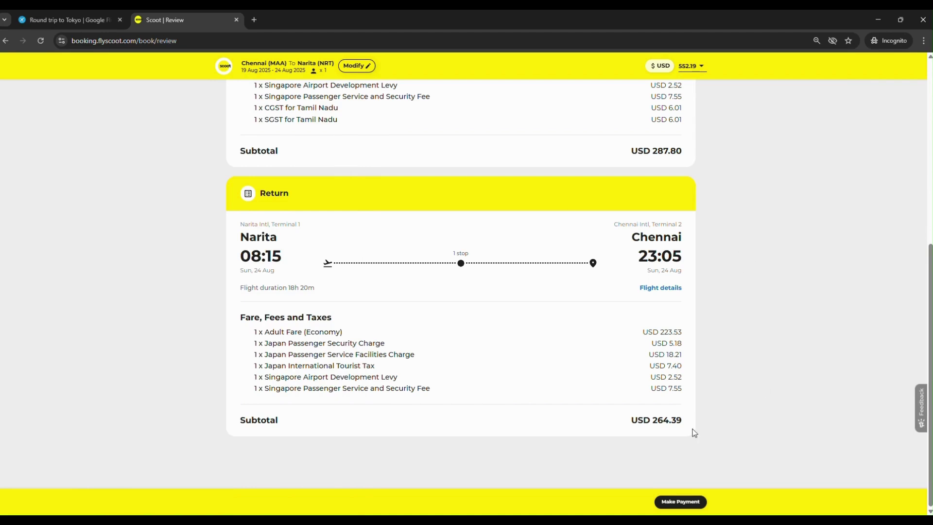
Step: Proceed to payment and set the contact's salutation to Miss and place of residence to Singapore, leaving the name and email fields empty
left_click(680, 506)
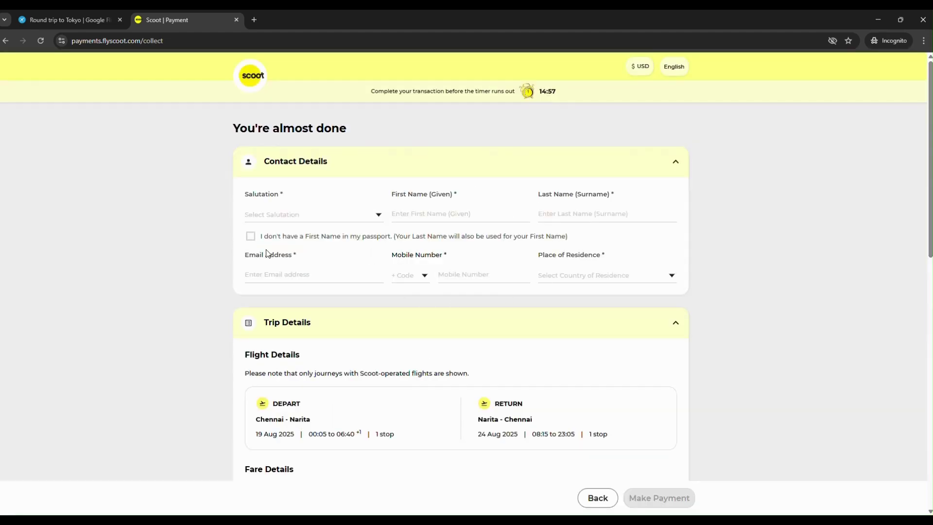
left_click(321, 212)
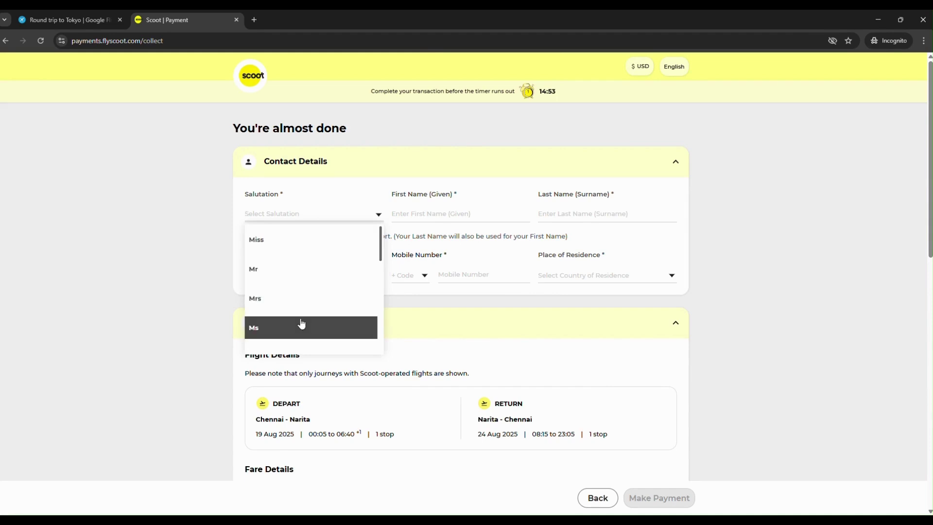
left_click(306, 246)
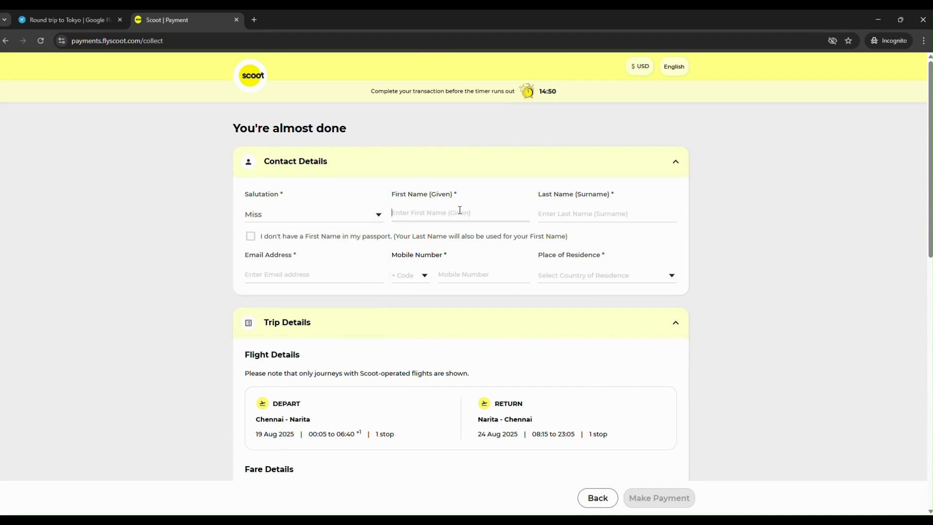
left_click(574, 212)
left_click(727, 243)
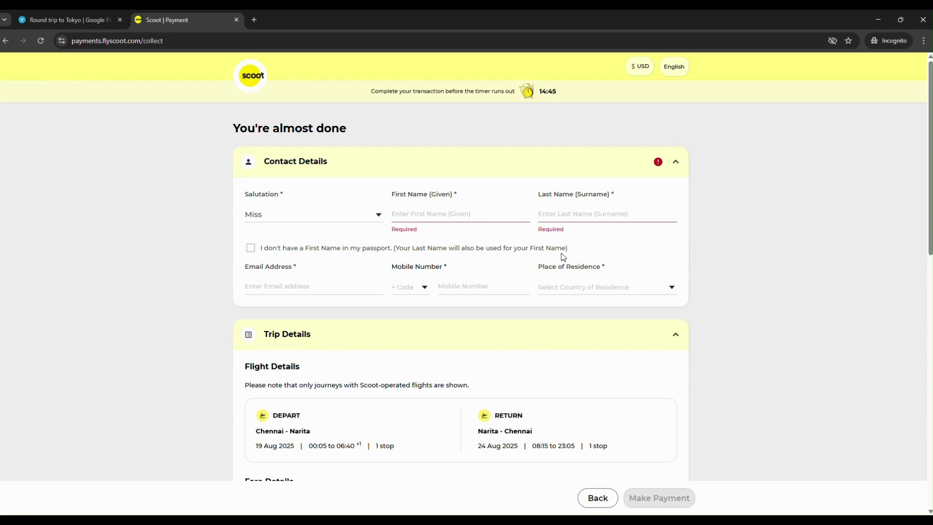
left_click(255, 285)
left_click(589, 286)
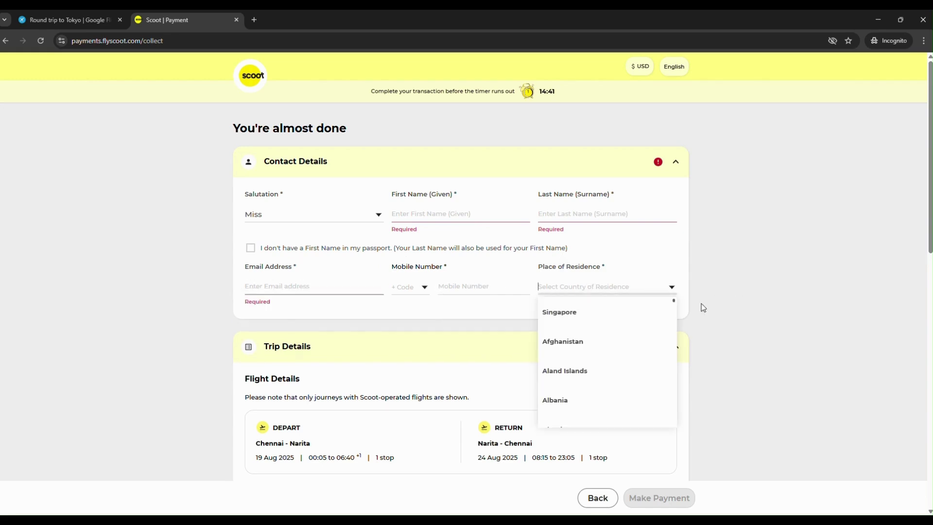
left_click(648, 319)
Step: View the total price details to examine the fare, fees and taxes breakdown, and close the breakdown
scroll(725, 319, "down", 4)
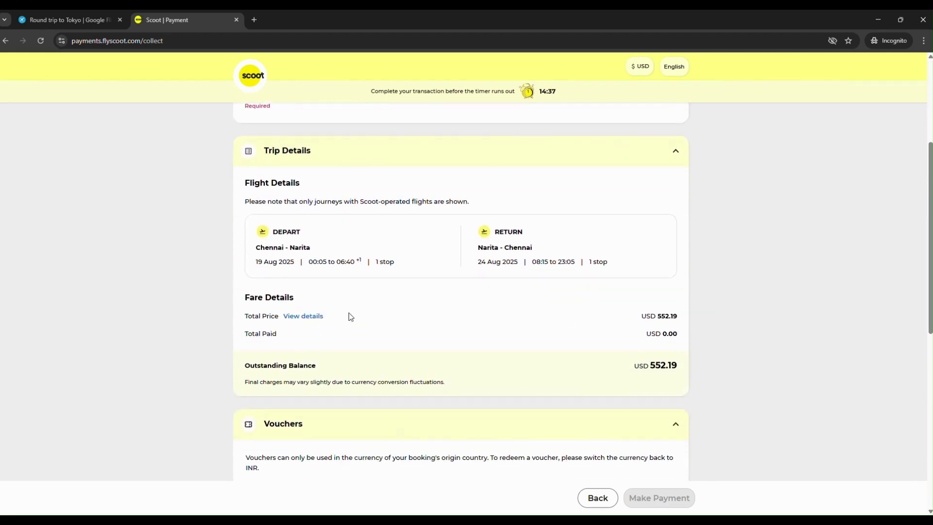
left_click(304, 321)
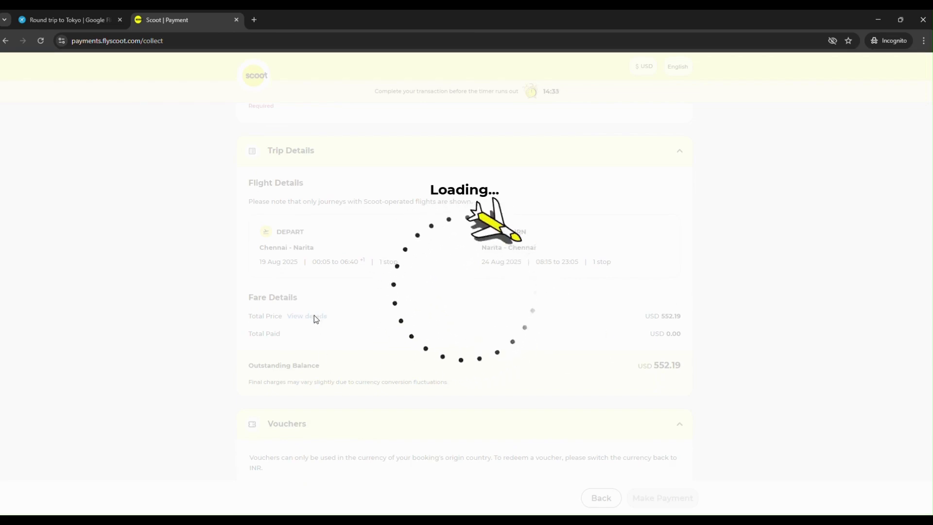
scroll(433, 244, "down", 5)
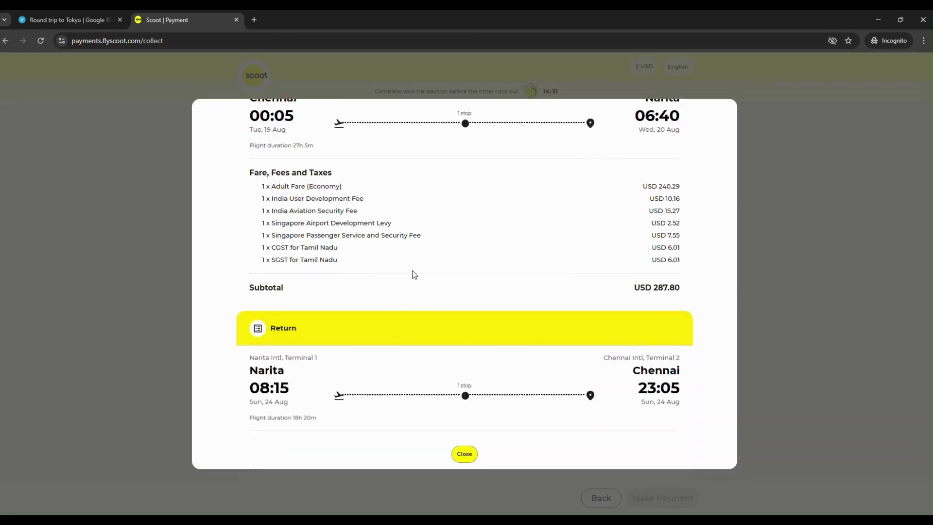
left_click(464, 454)
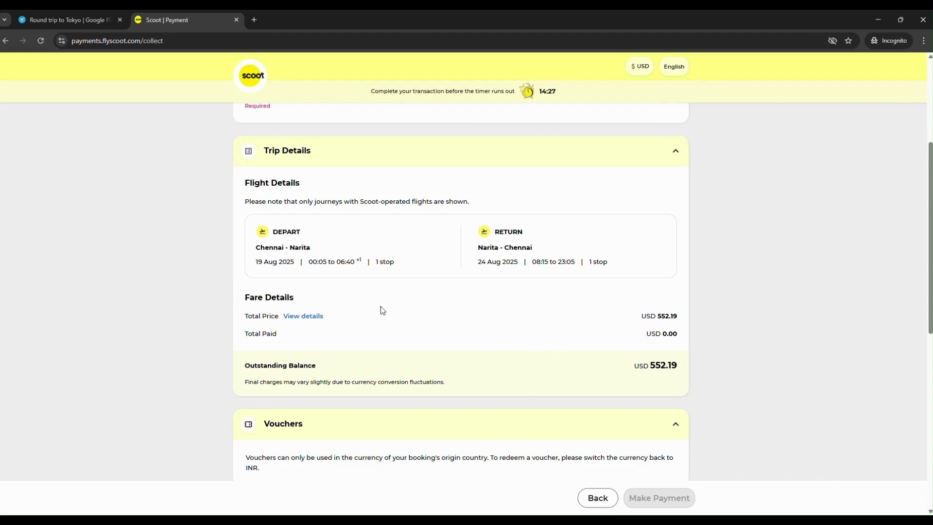
Step: Compare the India Payment and Credit/Debit Card options and select Credit/Debit Card as the payment method
scroll(365, 352, "down", 3)
scroll(365, 350, "down", 1)
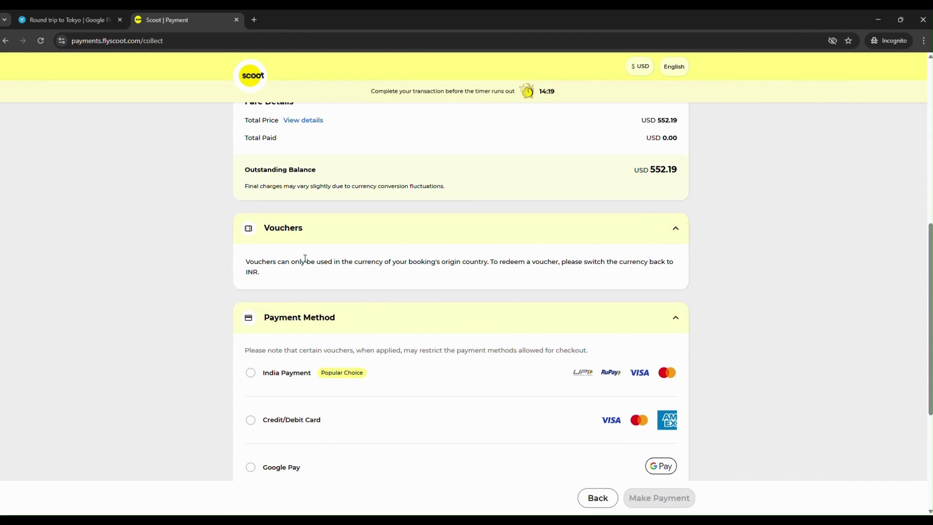
scroll(447, 273, "down", 3)
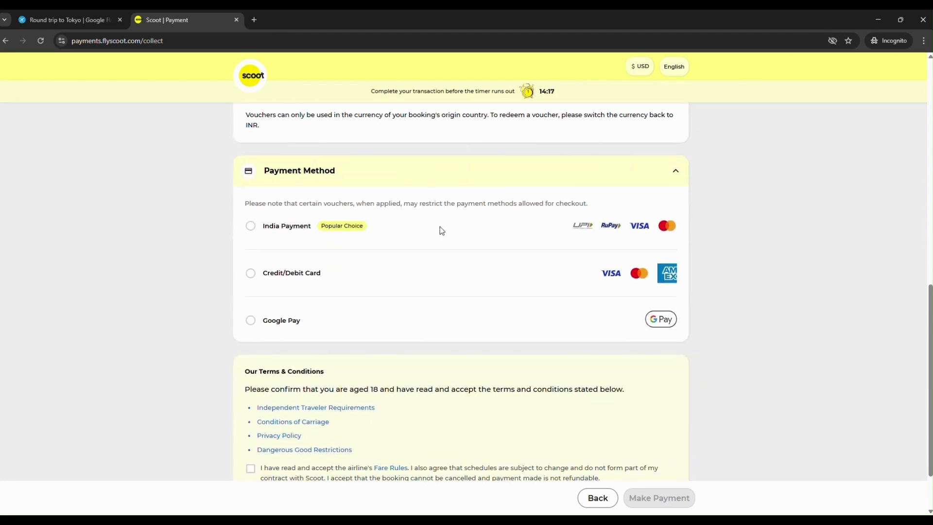
left_click(250, 273)
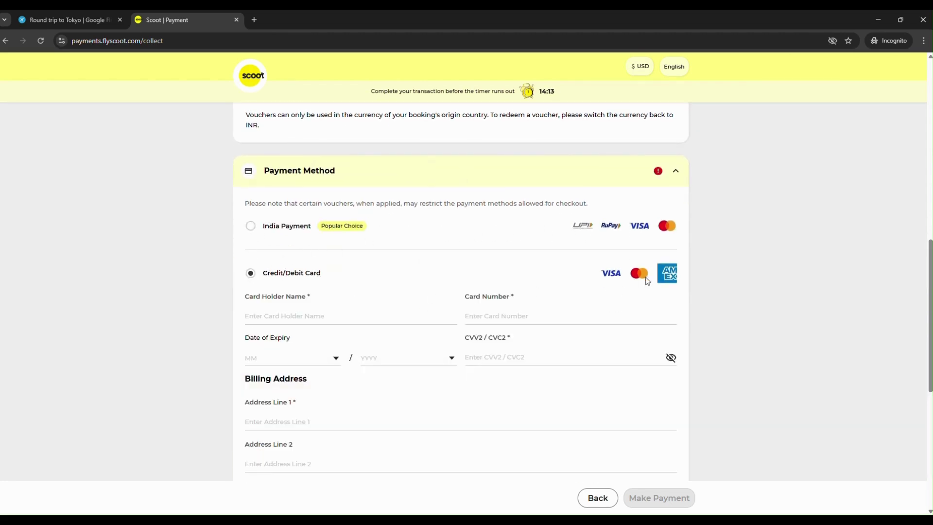
left_click(251, 226)
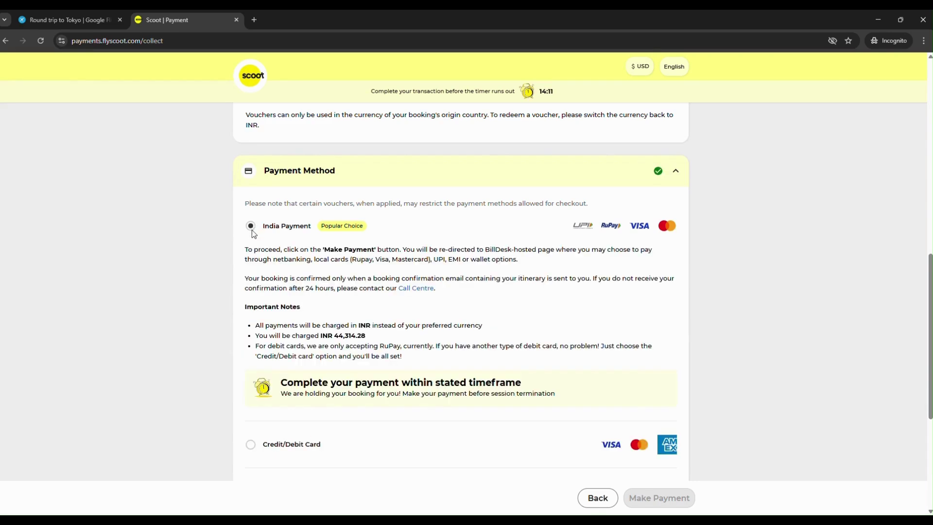
left_click(250, 442)
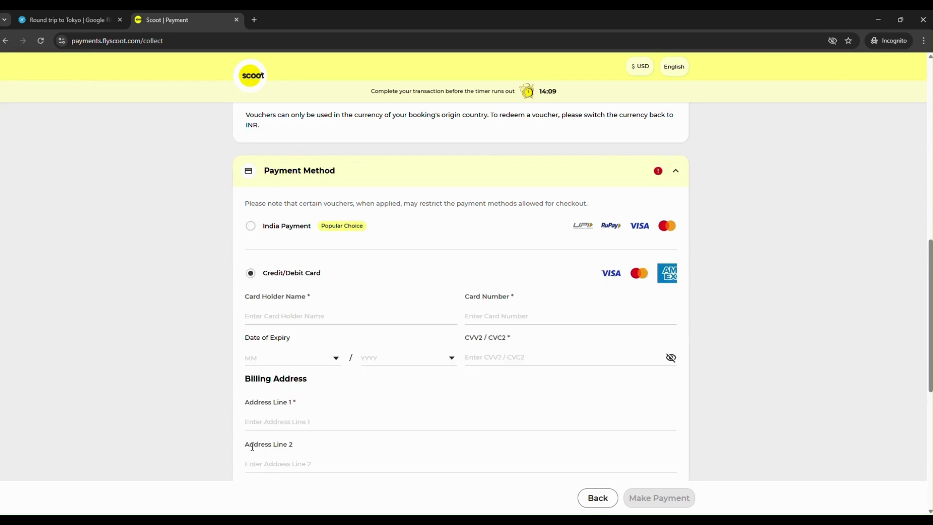
Step: Accept the fare rules and the terms and conditions below the card and billing address form, and try to make the payment
scroll(451, 360, "down", 2)
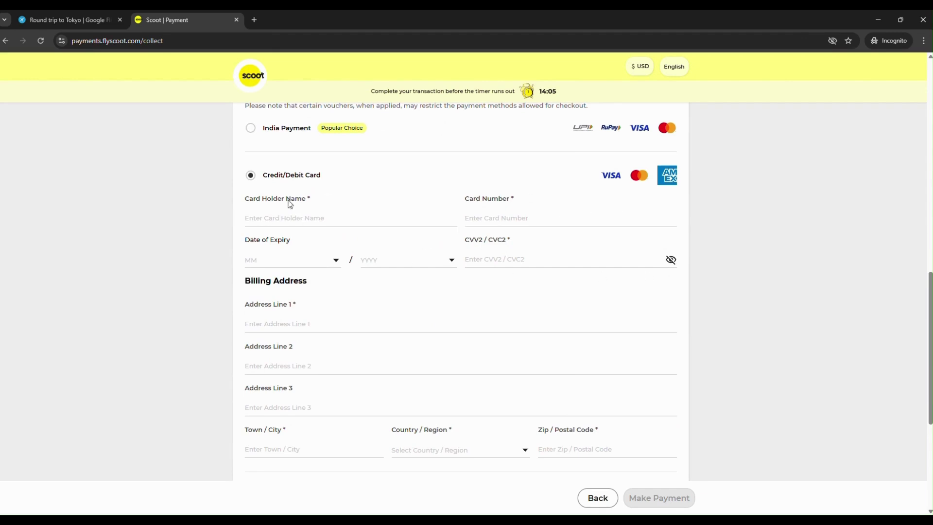
scroll(520, 296, "down", 2)
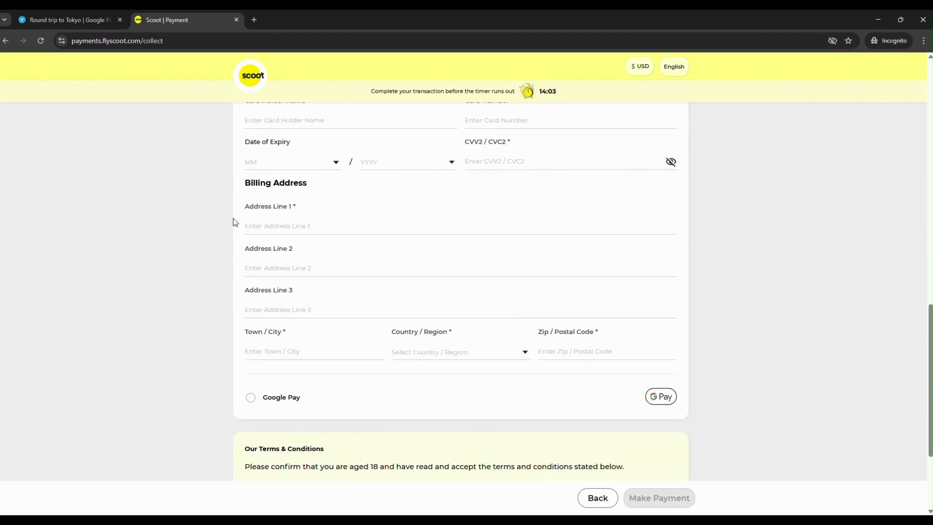
scroll(350, 264, "down", 1)
scroll(444, 325, "down", 1)
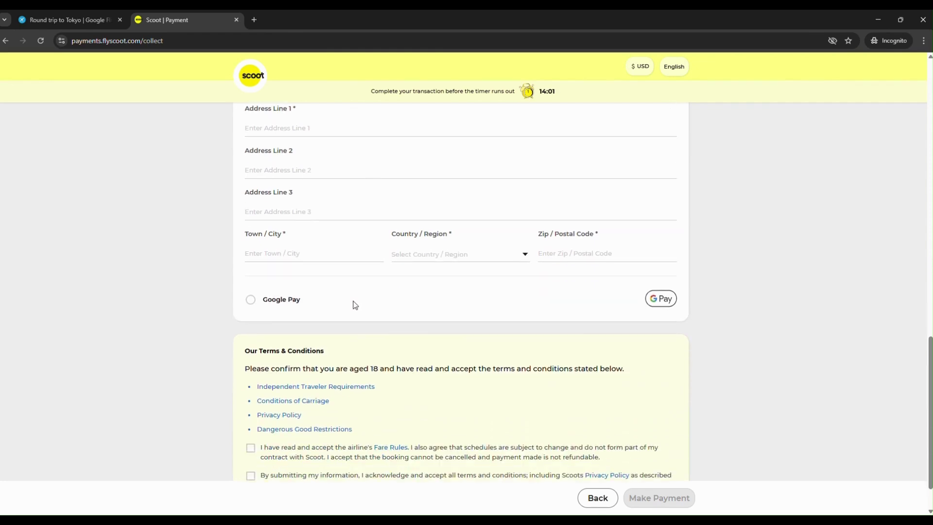
scroll(575, 302, "down", 1)
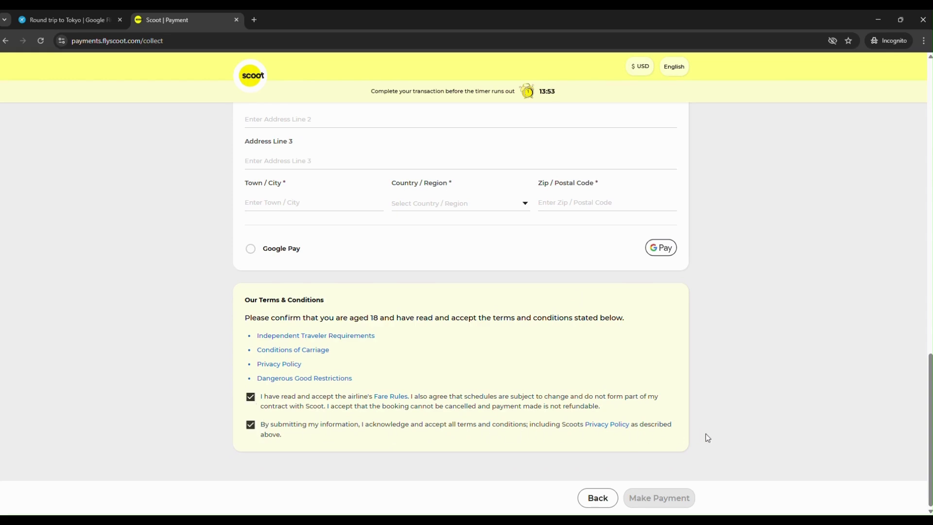
left_click(666, 495)
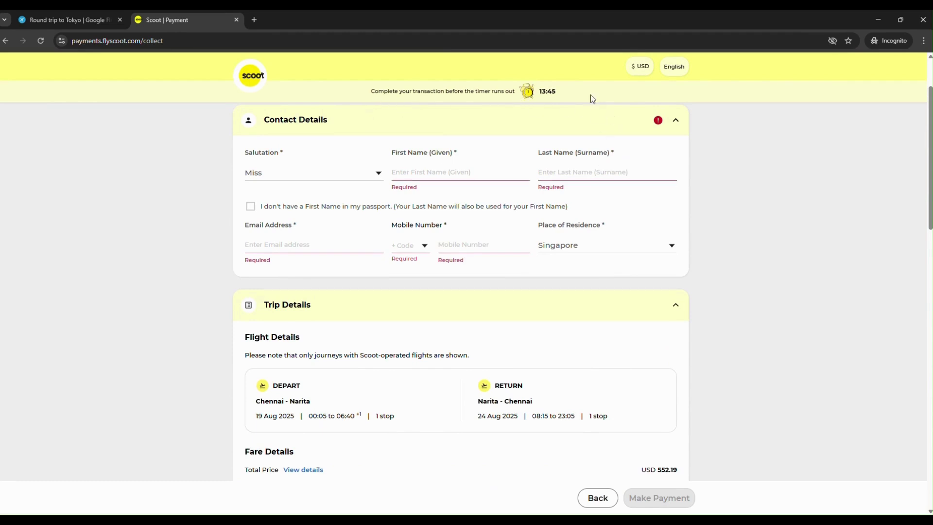
Step: Highlight the transaction time limit notice and examine the required contact fields and trip details on the payment page
left_click_drag(556, 97, 368, 93)
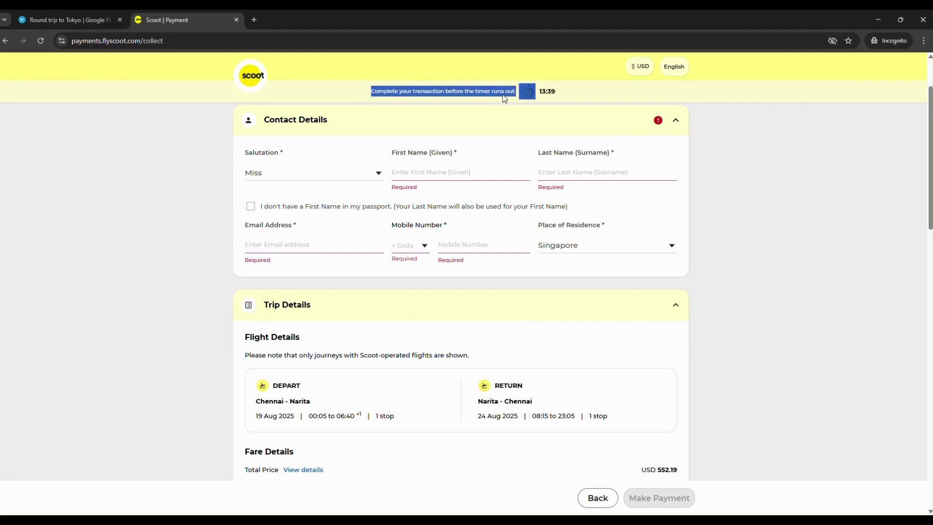
mouse_move(563, 94)
left_mouse_down()
mouse_move(525, 96)
mouse_move(558, 94)
left_mouse_up()
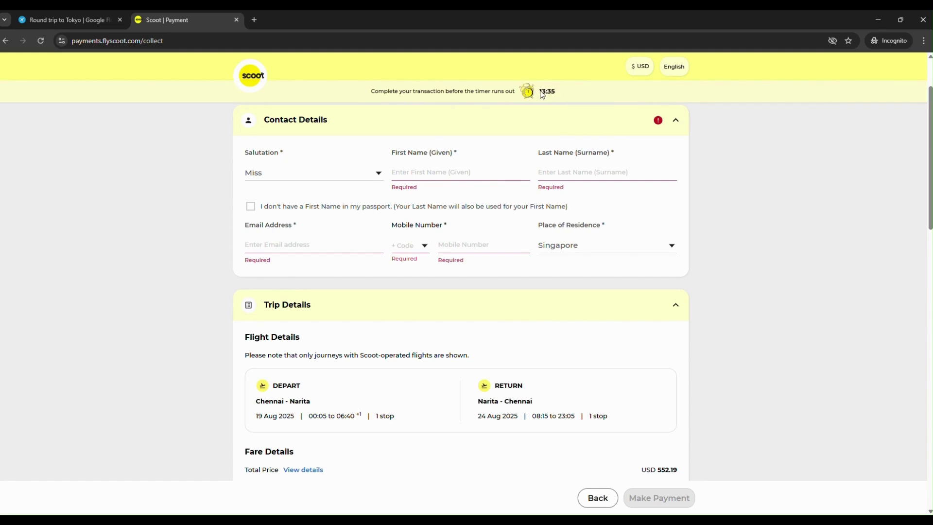
scroll(719, 409, "down", 5)
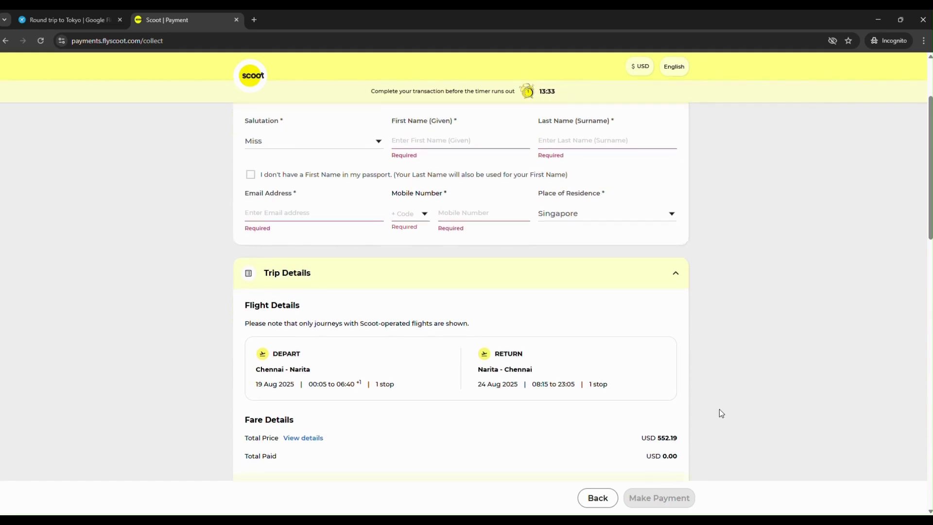
scroll(585, 351, "up", 7)
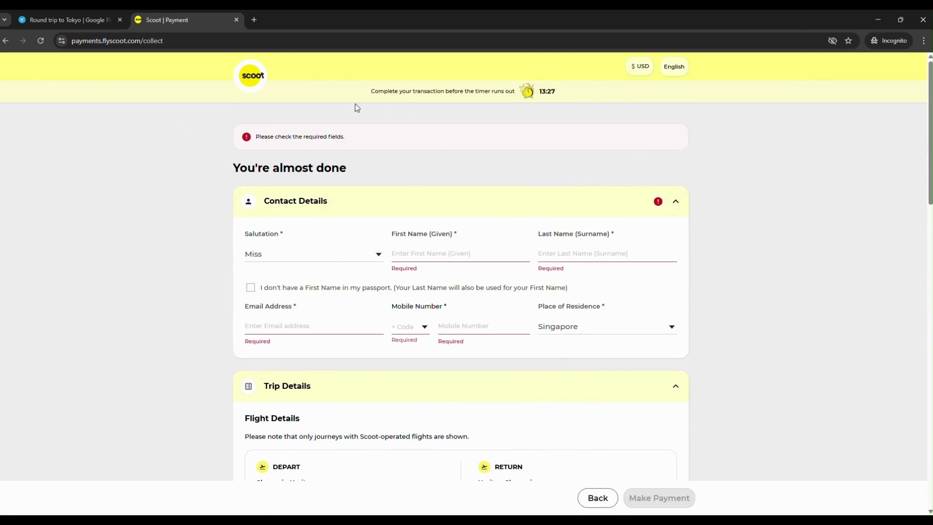
Step: Close the Scoot payment page, review the Chennai–Tokyo booking options and price history in Google Flights, and try to enable price tracking
left_click(236, 21)
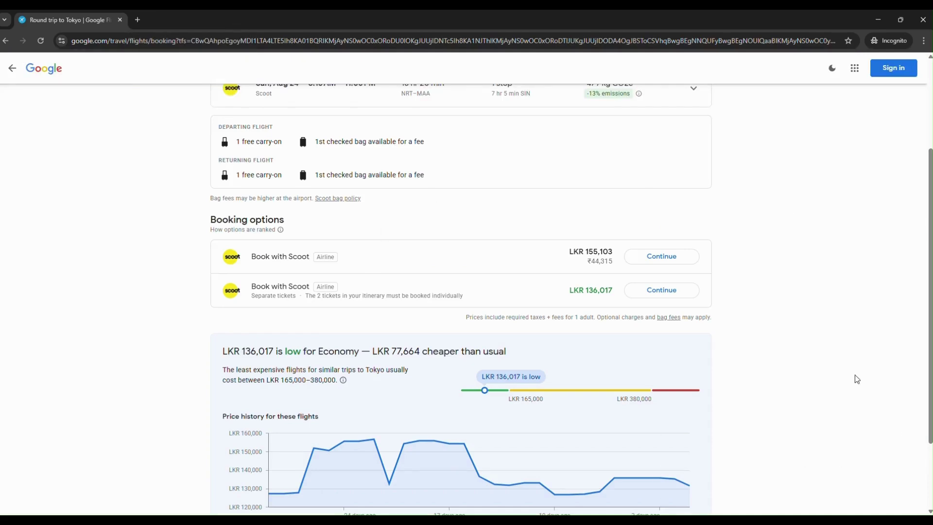
scroll(772, 344, "up", 3)
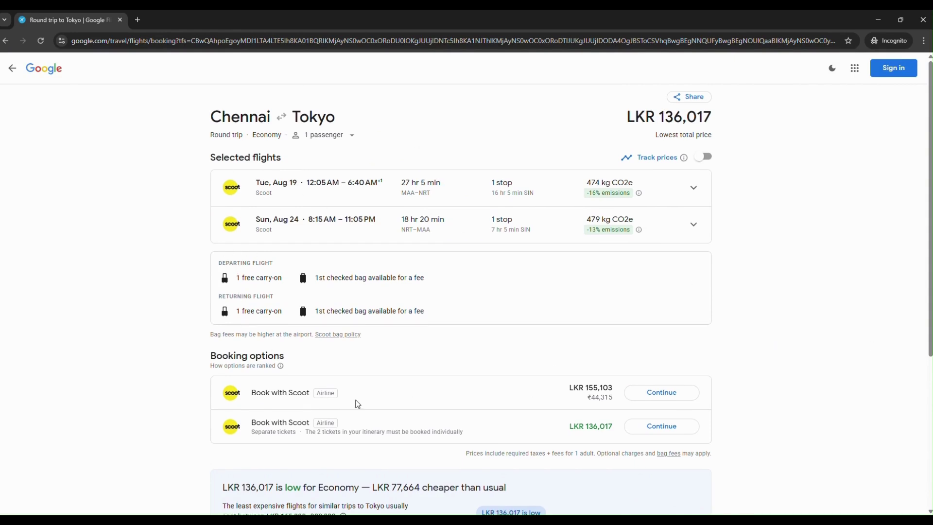
scroll(354, 401, "down", 5)
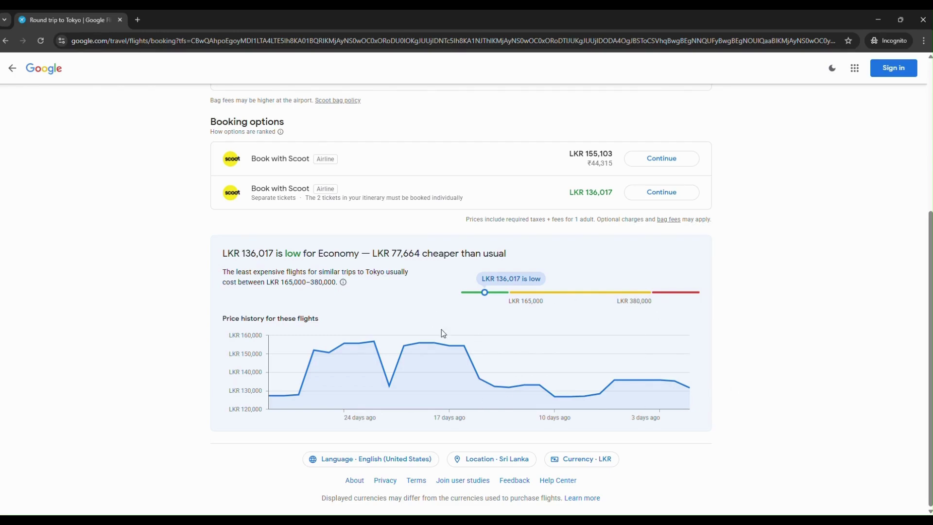
scroll(739, 323, "up", 5)
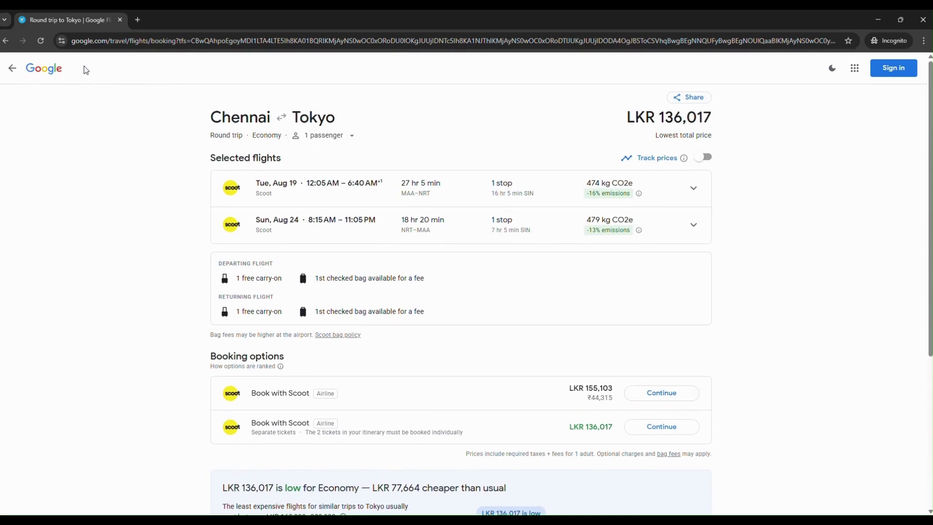
left_click(707, 159)
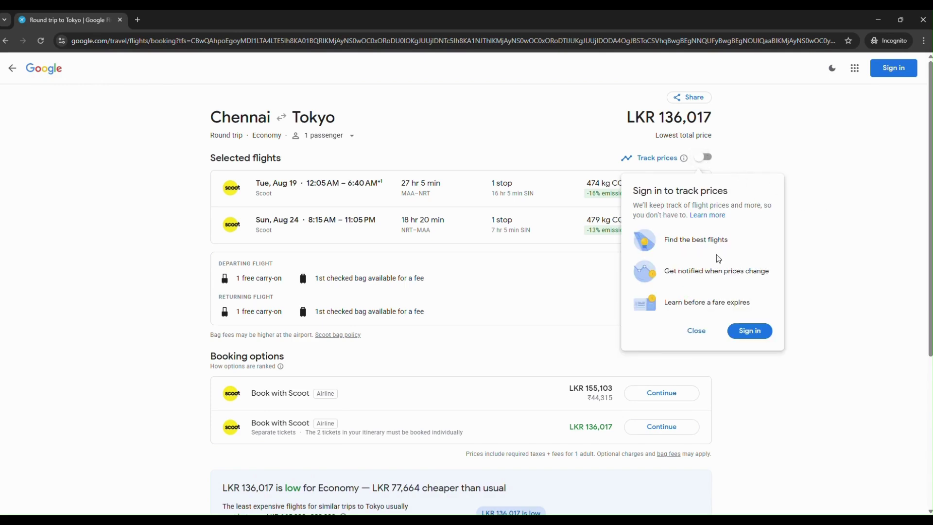